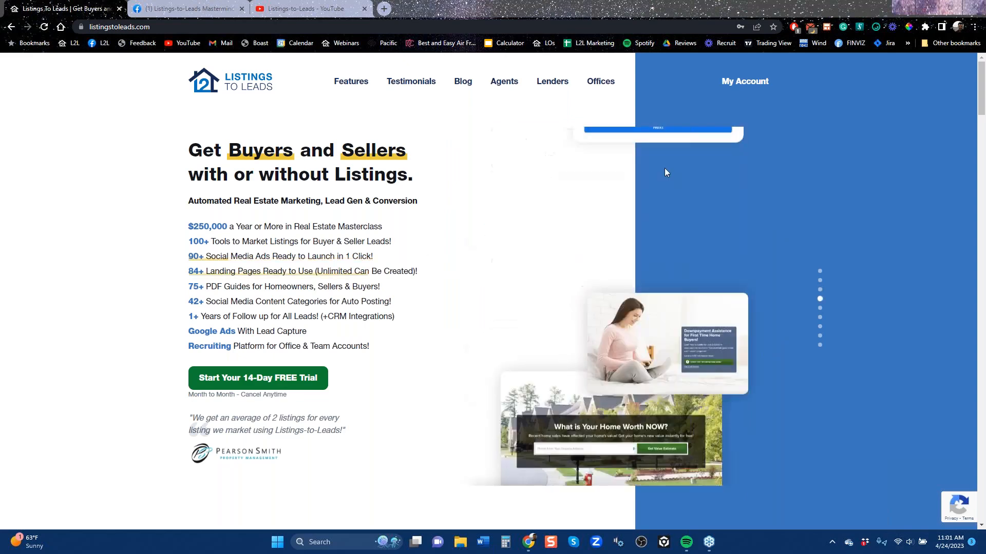
Switch to the Listings-to-Leads Mastermind Group on Facebook and look through its discussion posts and comments
left_click(668, 173)
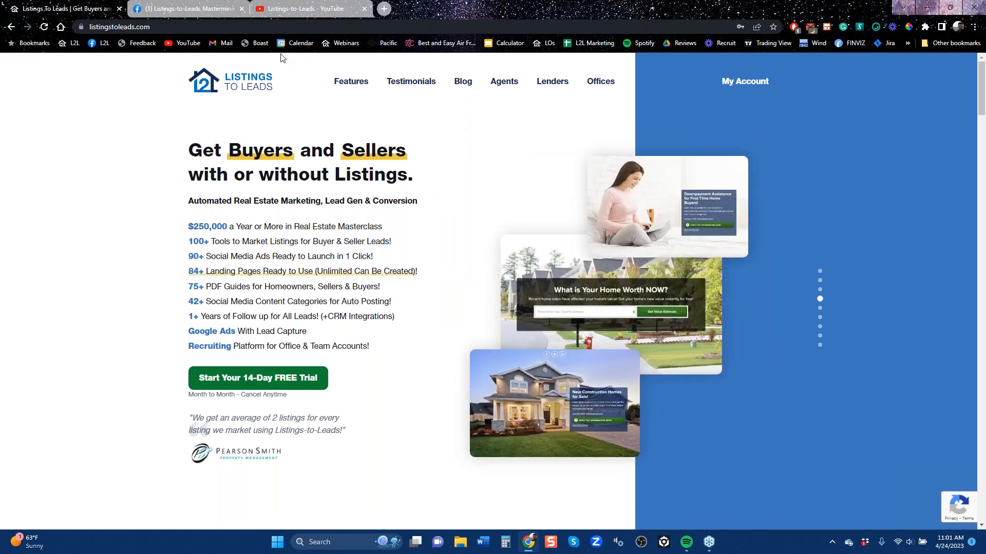
left_click(190, 14)
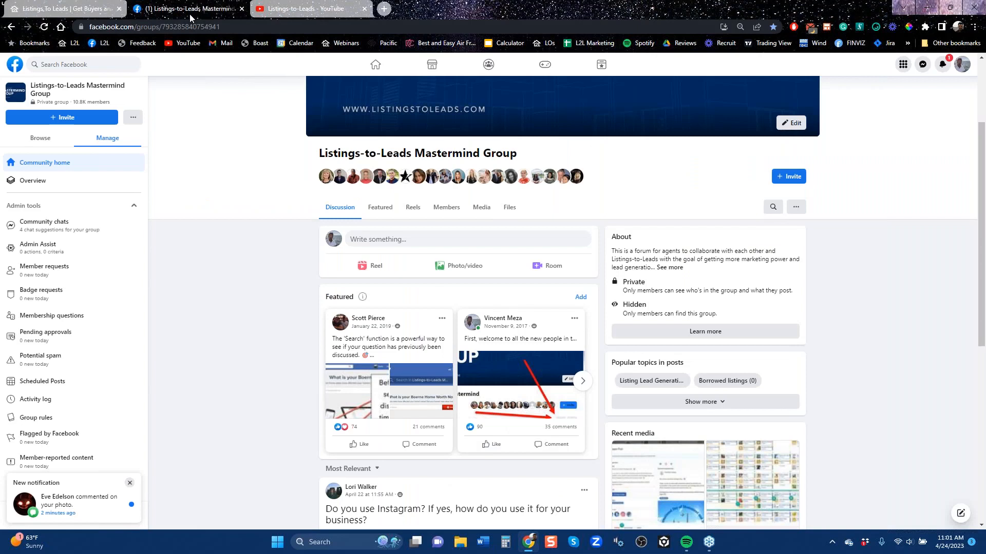
scroll(291, 279, "up", 3)
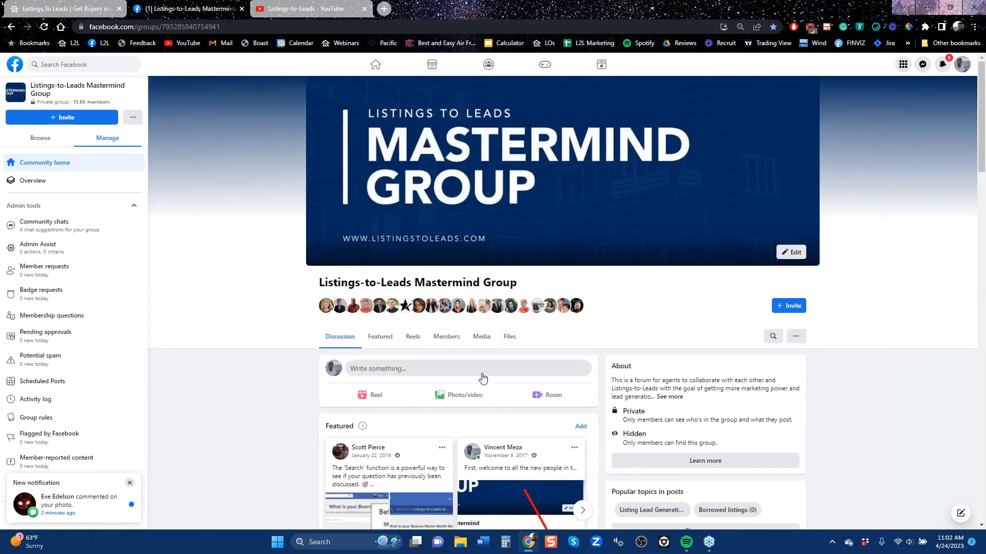
scroll(480, 370, "down", 8)
scroll(458, 356, "down", 5)
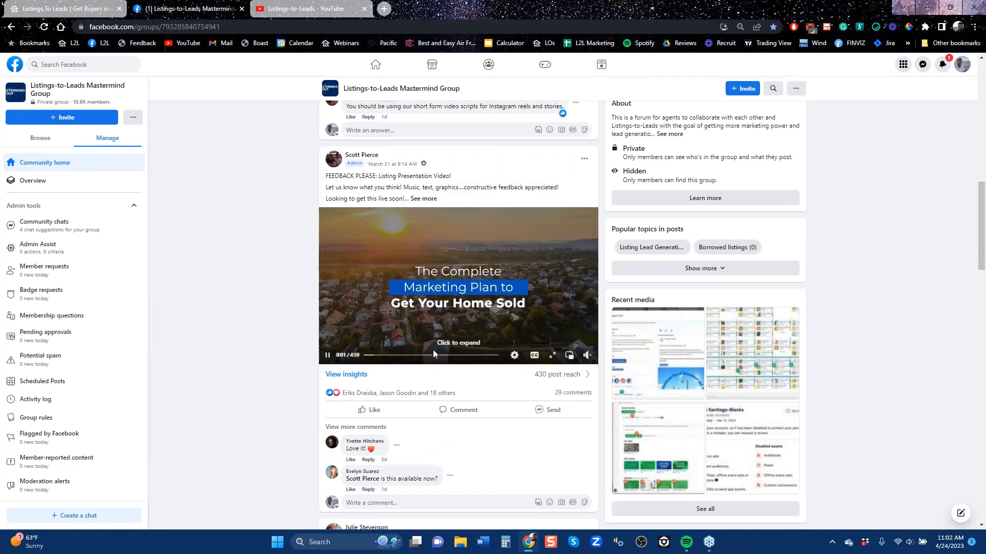
scroll(459, 355, "up", 6)
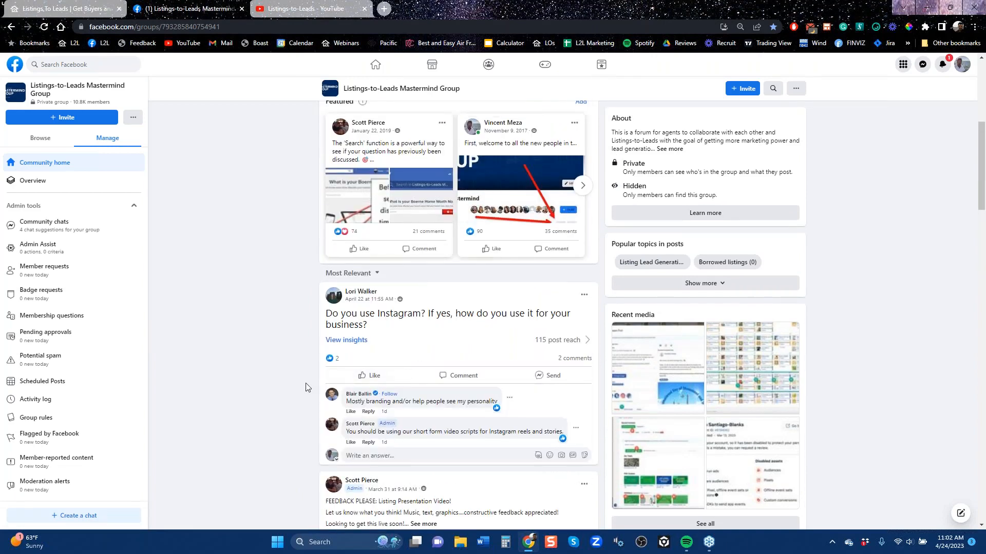
scroll(305, 387, "down", 15)
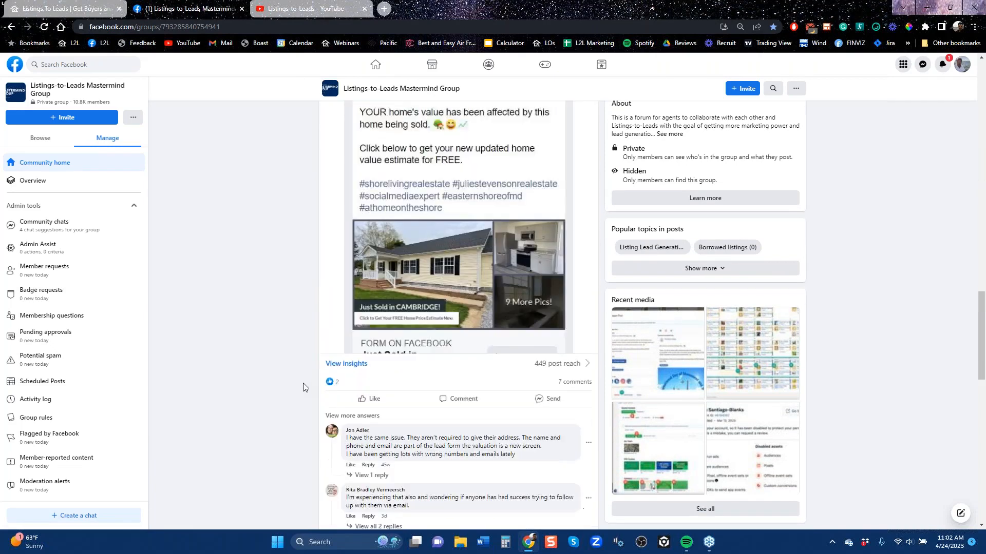
scroll(303, 387, "up", 6)
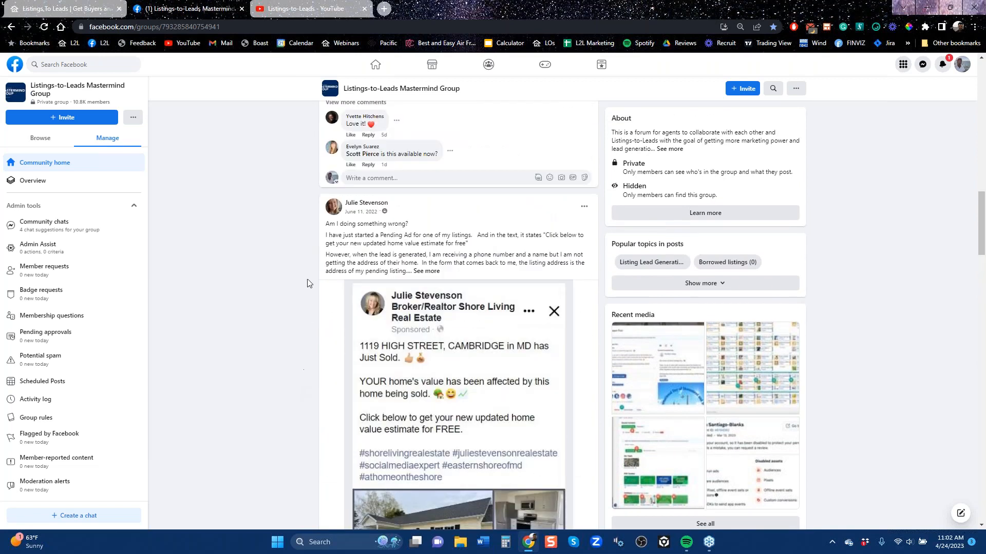
scroll(311, 429, "down", 4)
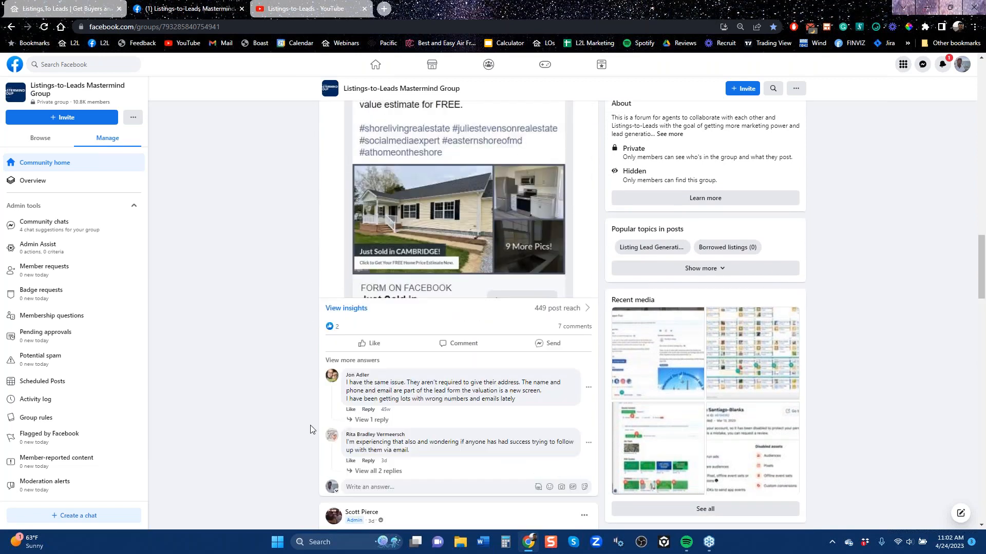
scroll(311, 429, "up", 3)
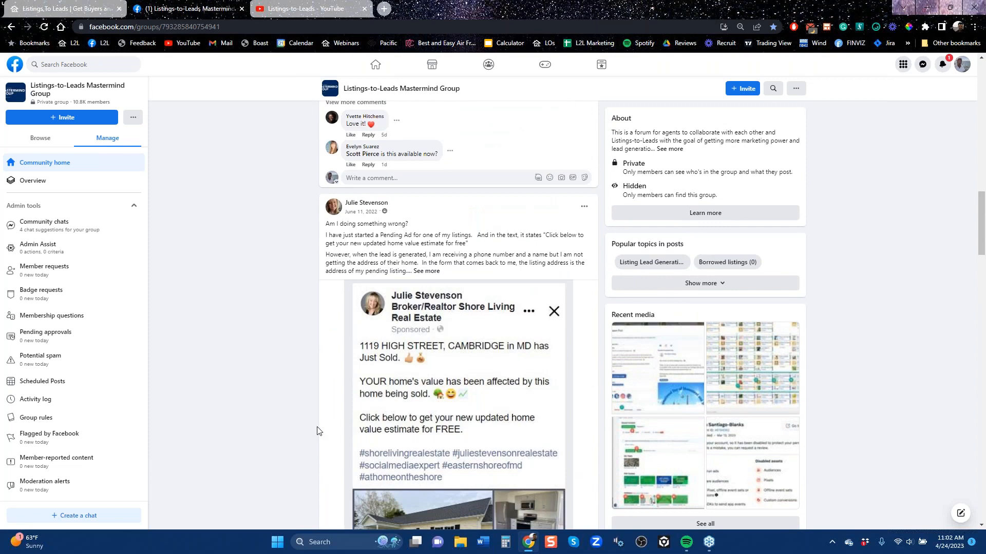
scroll(407, 425, "down", 5)
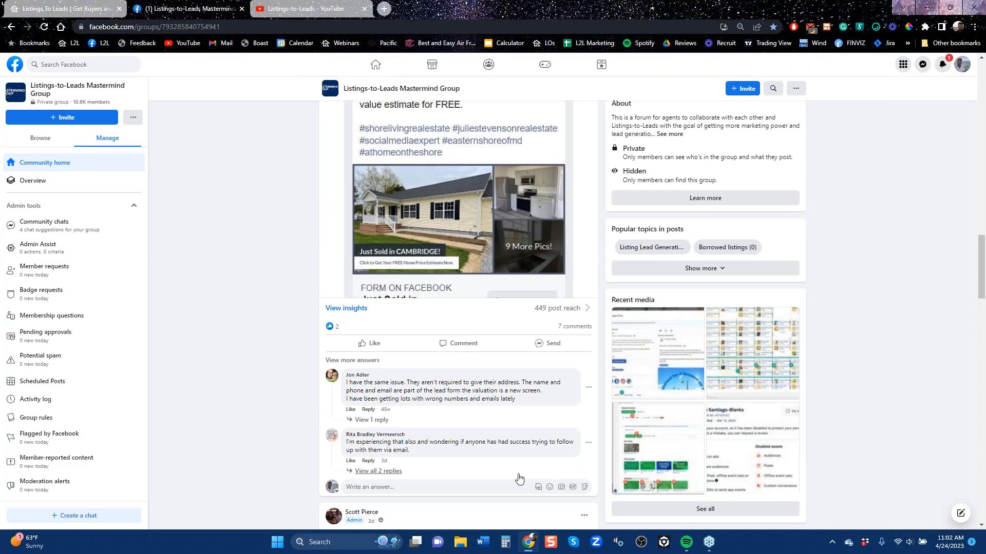
scroll(543, 456, "up", 20)
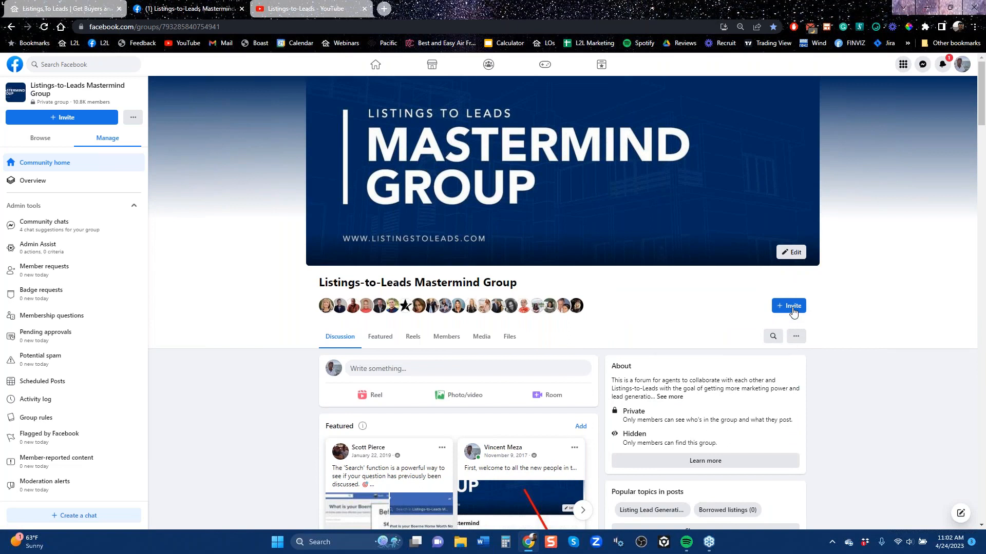
Enable the Mastermind Group's invite link and copy it, closing the chat window that pops up
left_click(791, 310)
left_click(704, 369)
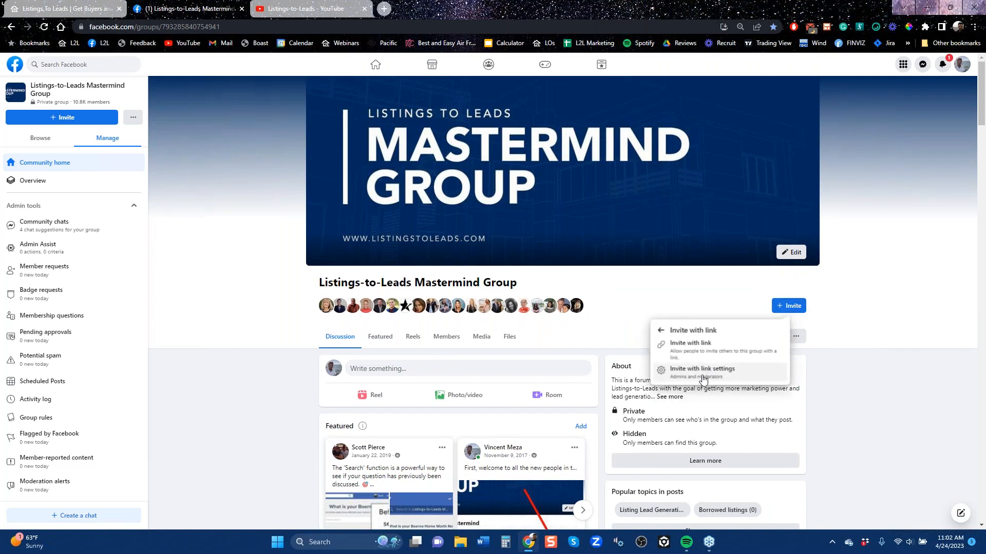
left_click(705, 351)
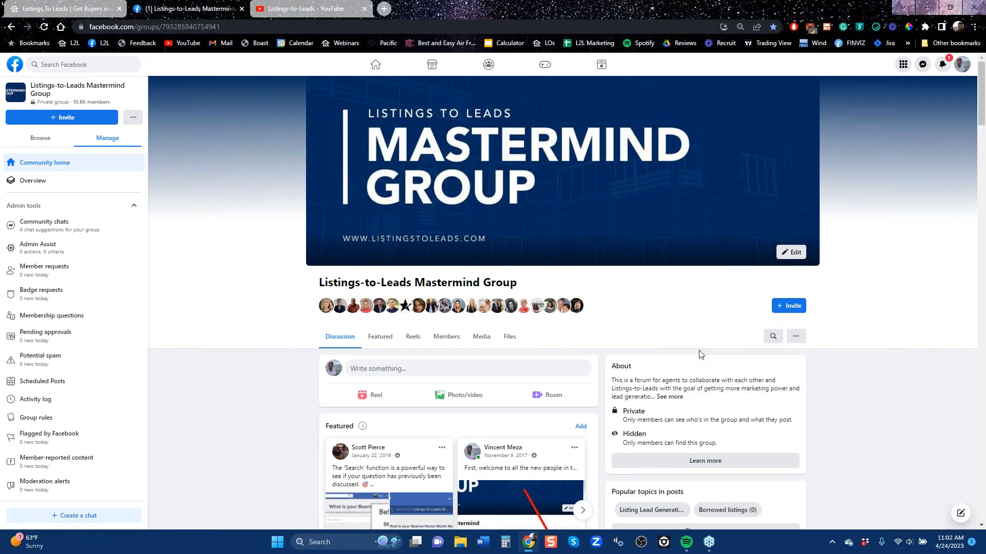
left_click(790, 306)
left_click(717, 370)
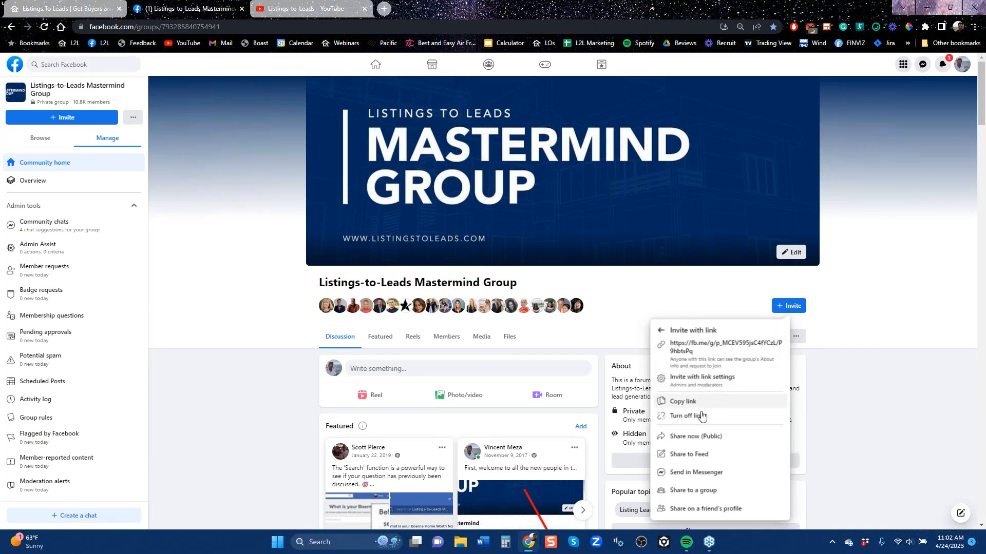
left_click(682, 401)
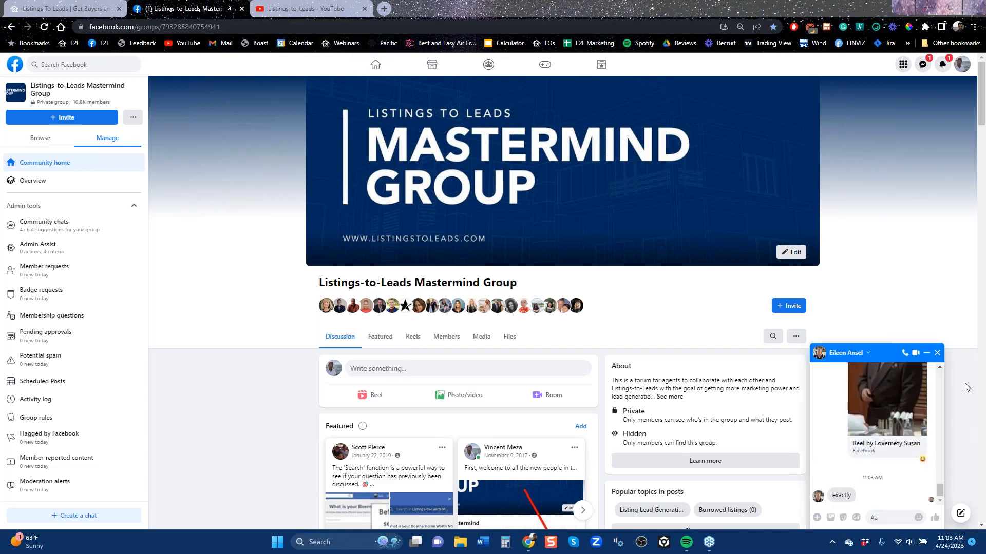
left_click(937, 353)
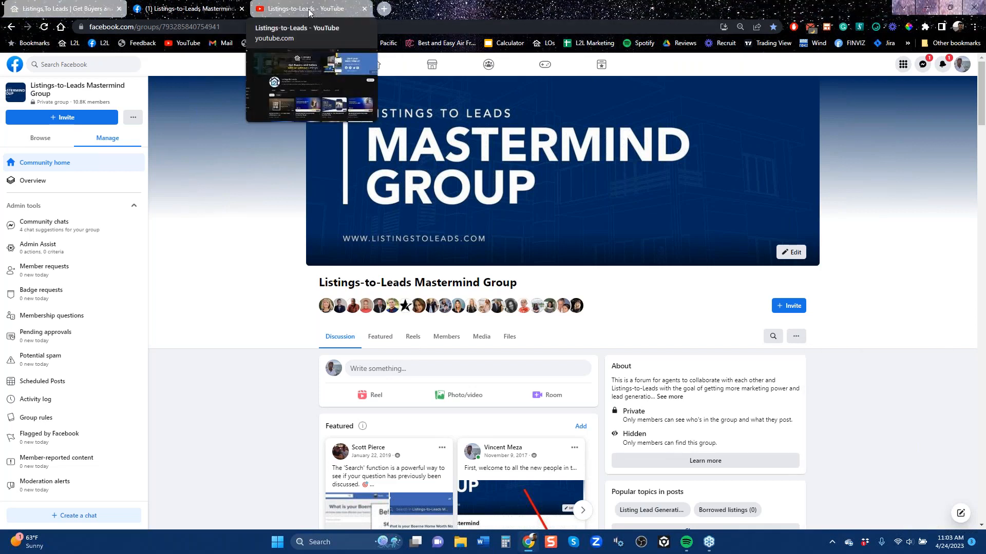
Switch to the Listings-to-Leads YouTube channel and copy the web address of its videos page
left_click(308, 13)
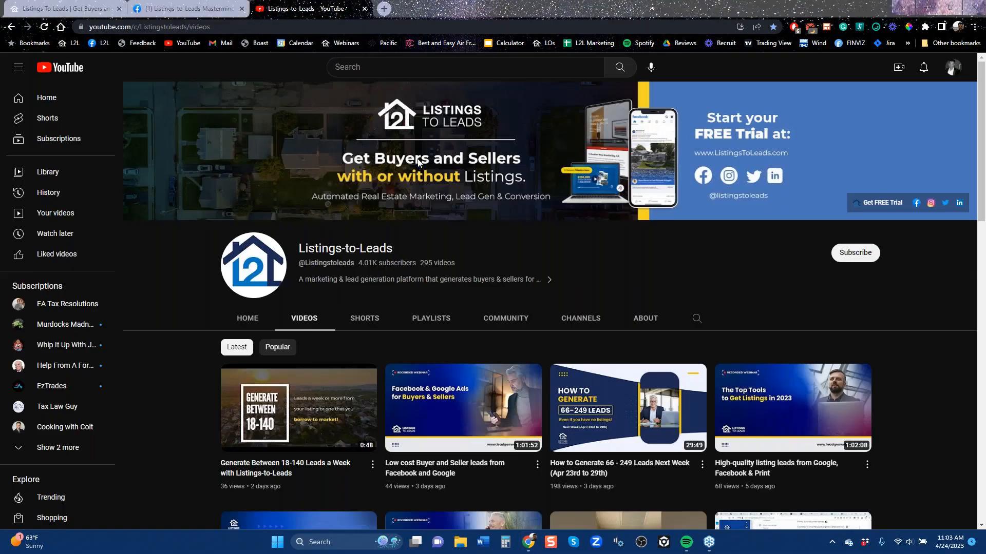
left_click(230, 29)
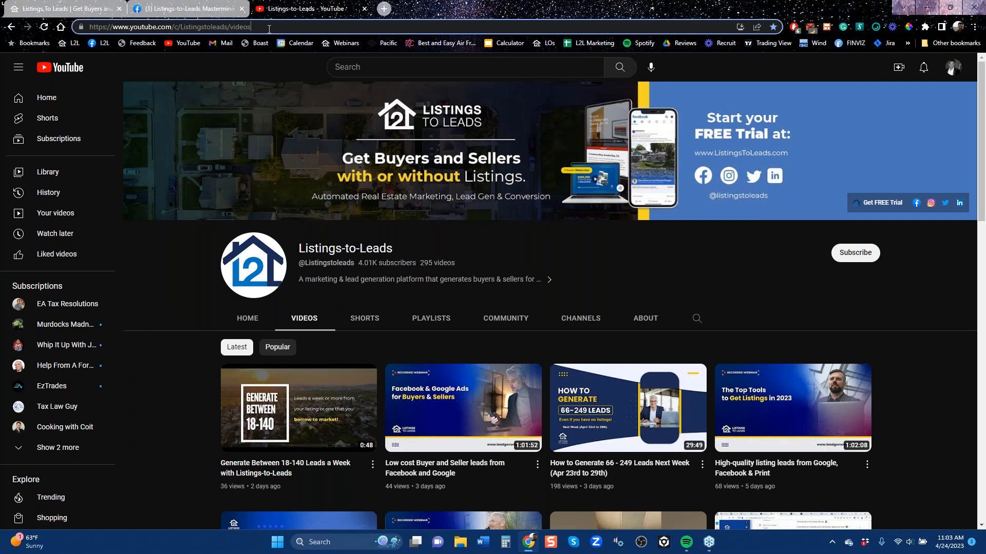
key("ctrl+a")
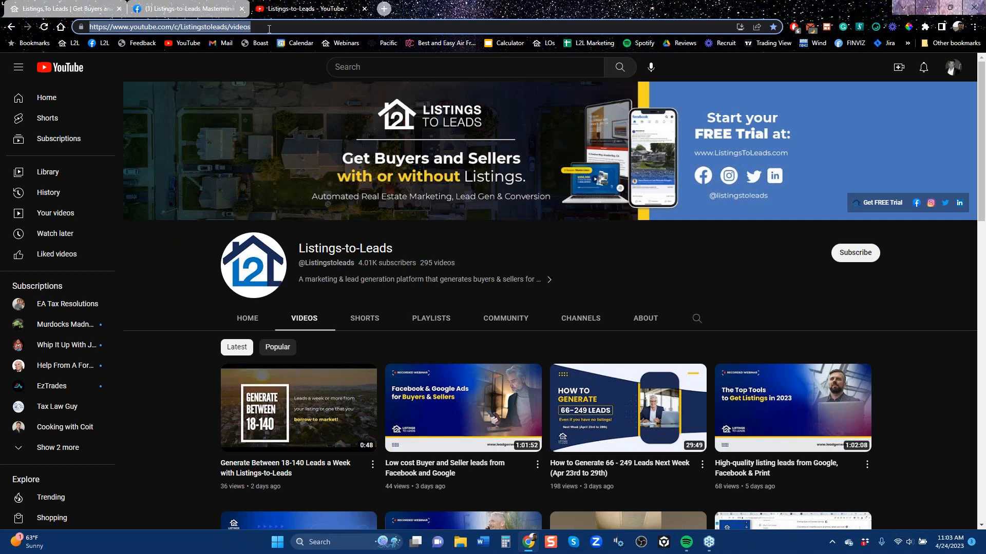
right_click(221, 30)
left_click(246, 105)
left_click(605, 280)
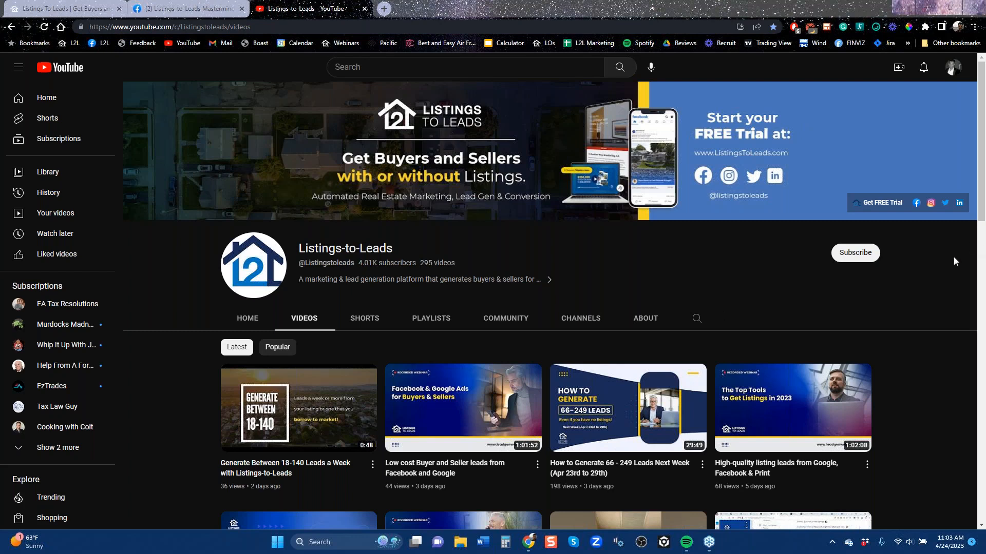
Look through the channel's latest videos and recorded webinars, then return to the start of the page
left_click_drag(982, 211, 983, 281)
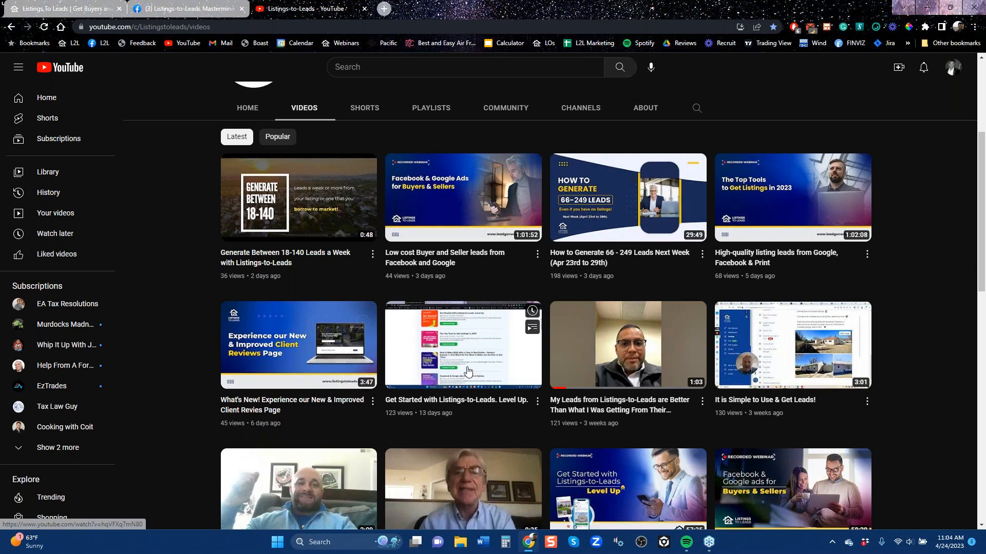
scroll(411, 256, "down", 6)
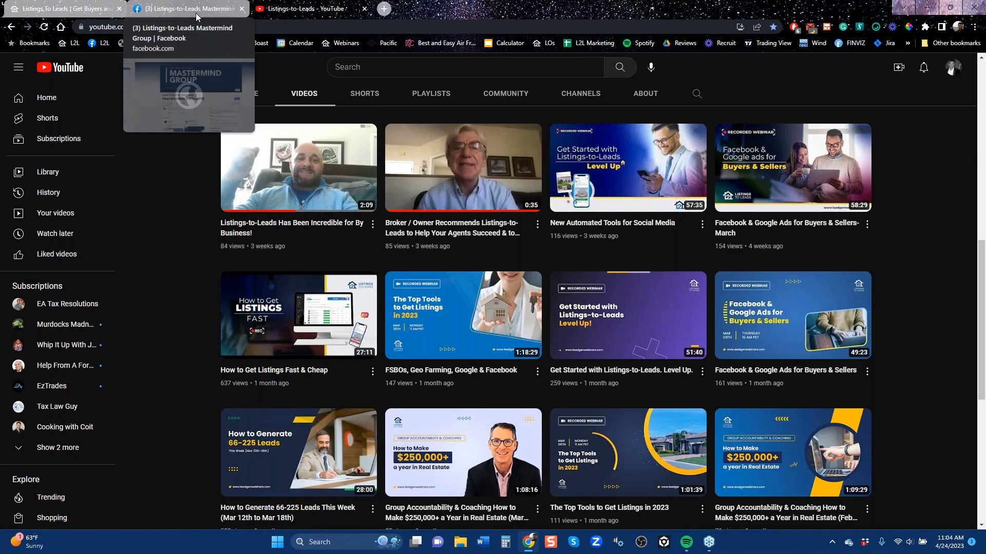
scroll(445, 403, "up", 10)
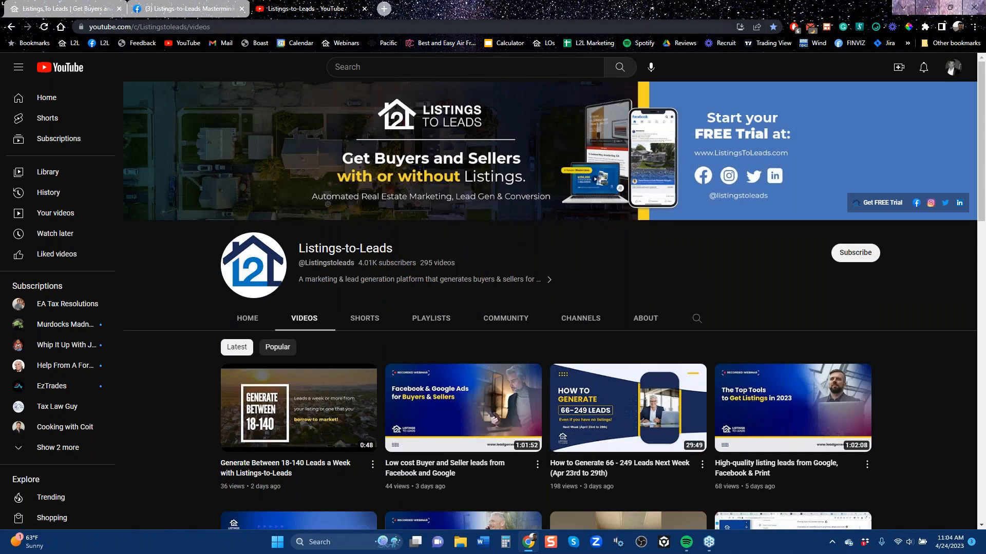
Open leadgenwebinars.com in a new tab and copy its web address
left_click(384, 9)
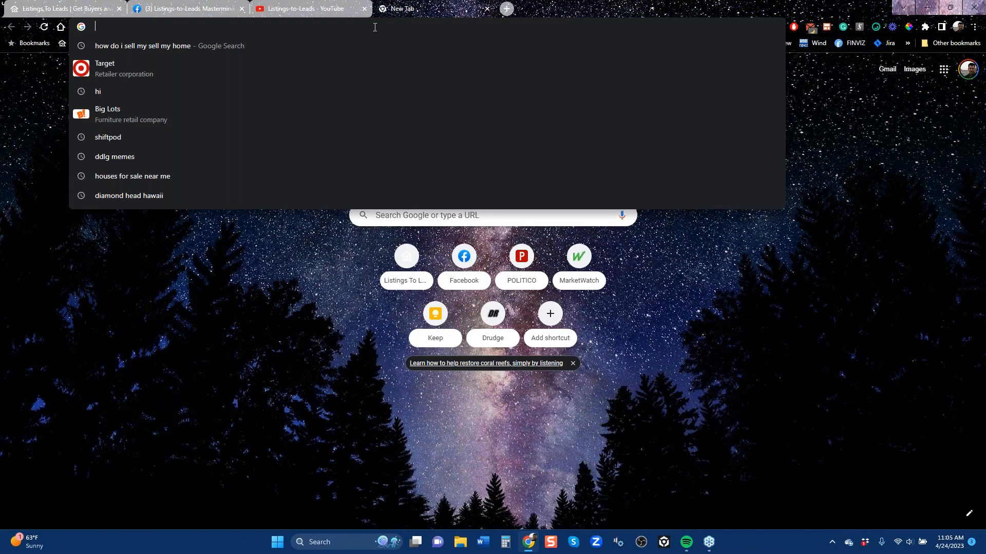
type("leadgenwebinars.com")
key("Return")
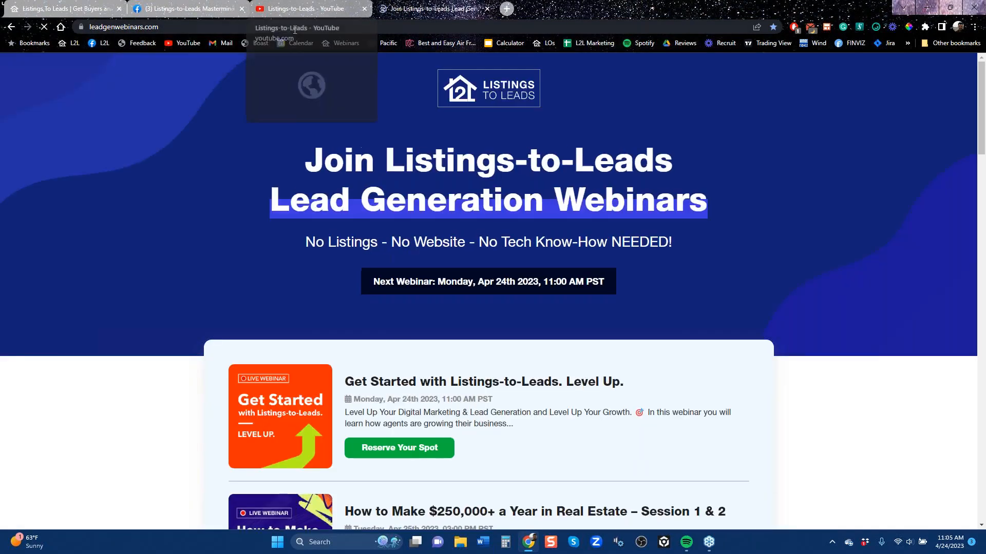
left_click(140, 28)
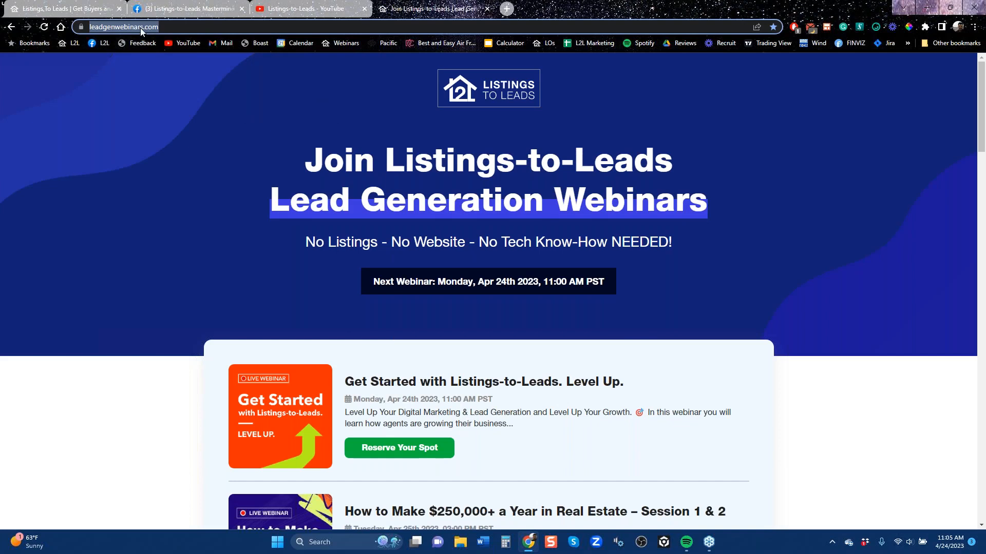
right_click(140, 28)
left_click(171, 103)
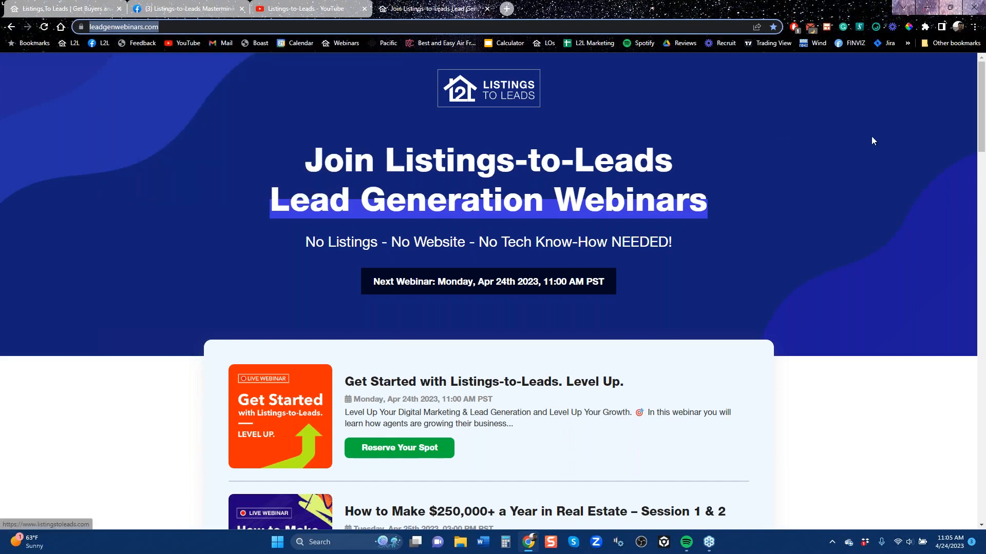
left_click(976, 39)
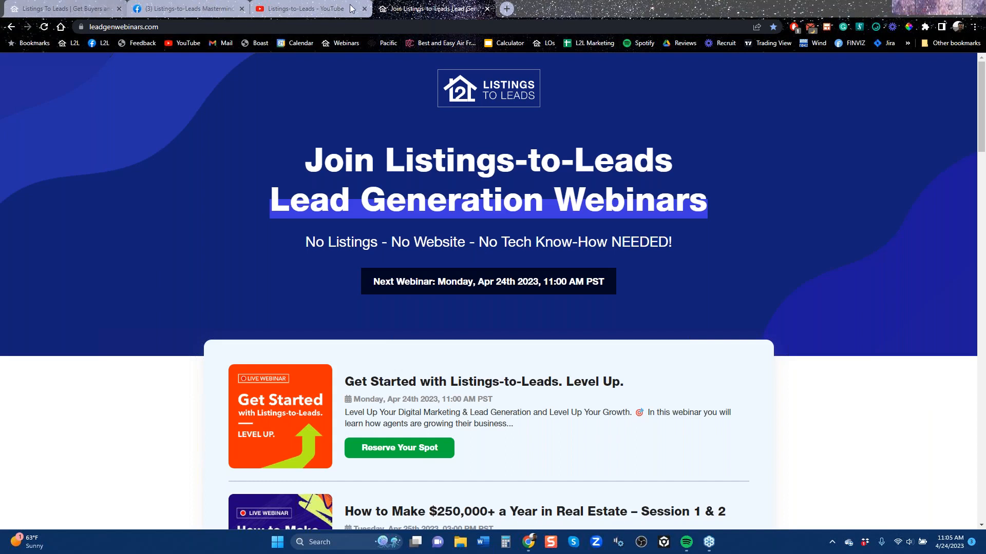
Close the webinars page and sign out of the current Listings to Leads account
left_click(488, 9)
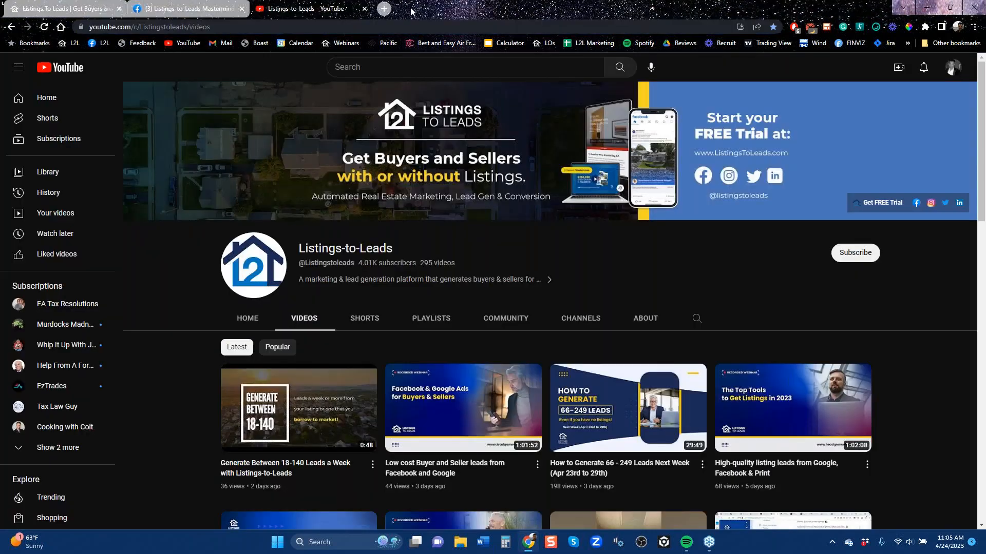
left_click(67, 9)
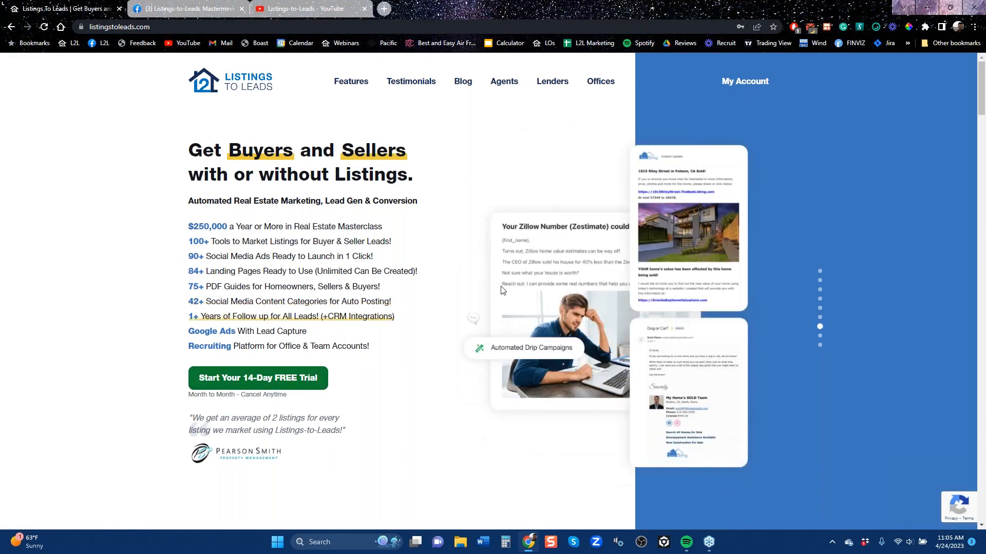
left_click(747, 84)
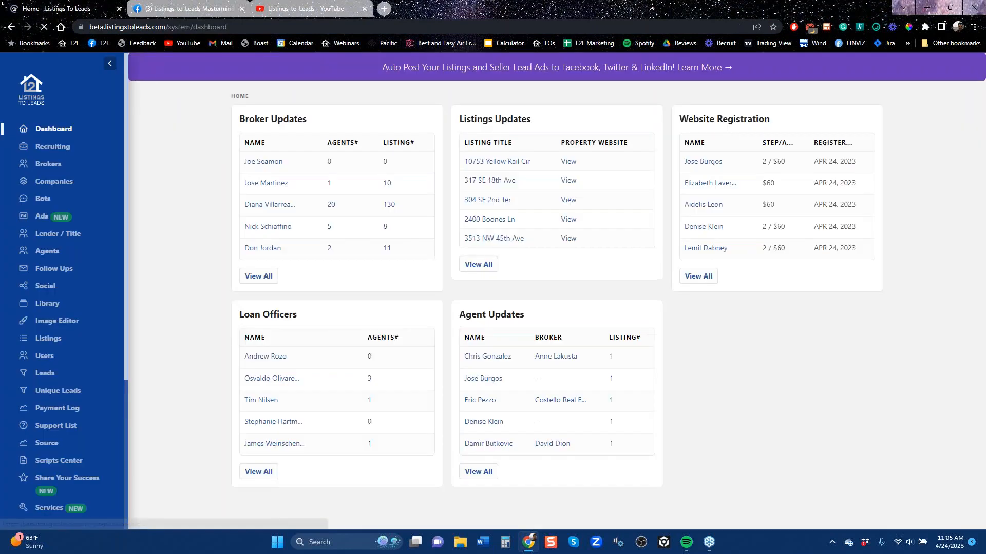
scroll(38, 519, "down", 4)
left_click(32, 508)
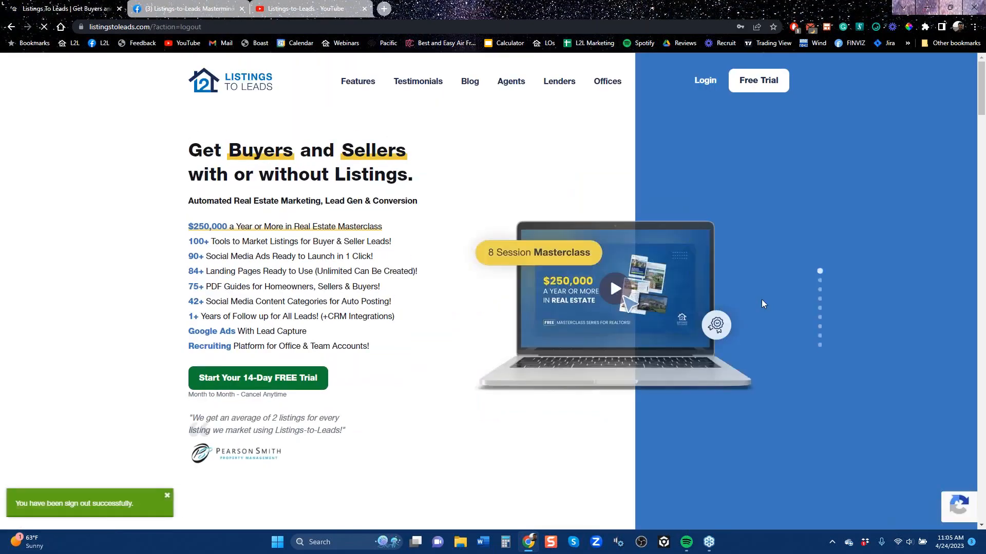
Log in to Listings to Leads as the agent, using the saved username and password
left_click(704, 81)
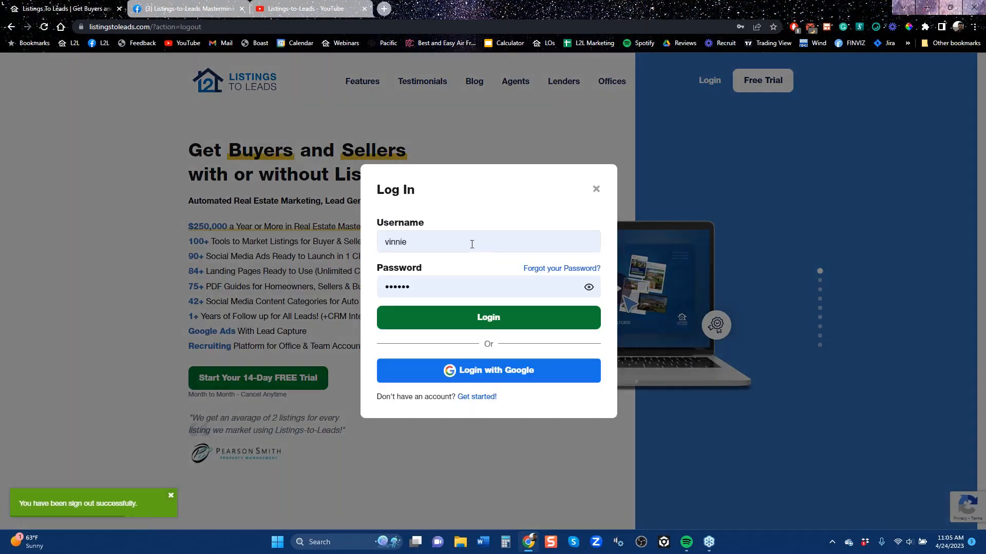
left_click(471, 243)
key("BackSpace")
key("BackSpace")
key("BackSpace")
key("BackSpace")
key("BackSpace")
key("BackSpace")
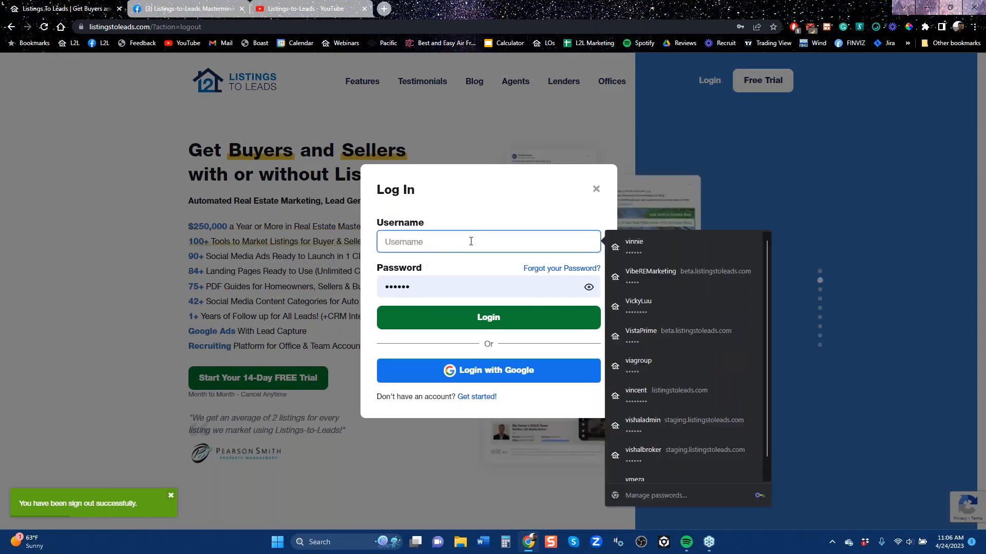
type("ben")
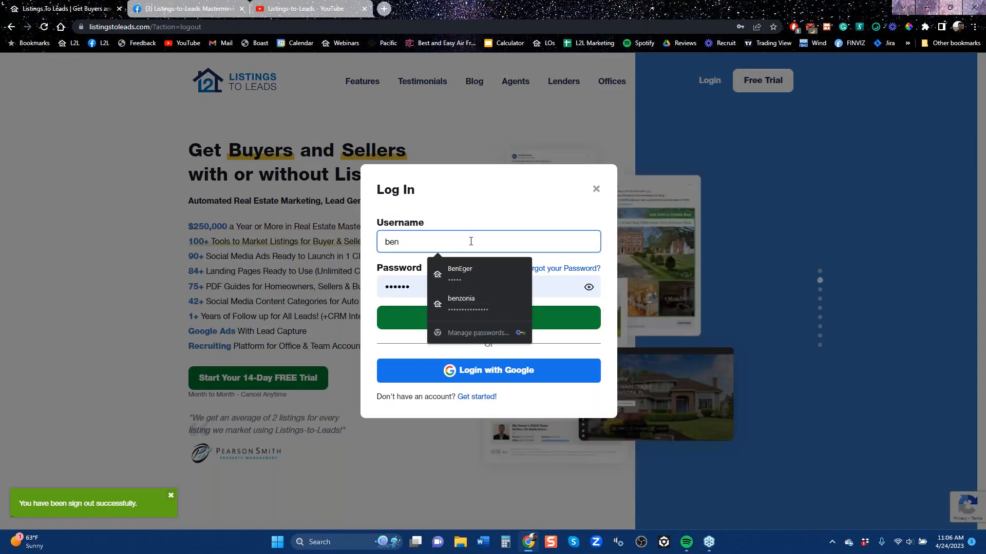
key("Down")
key("Return")
key("Return")
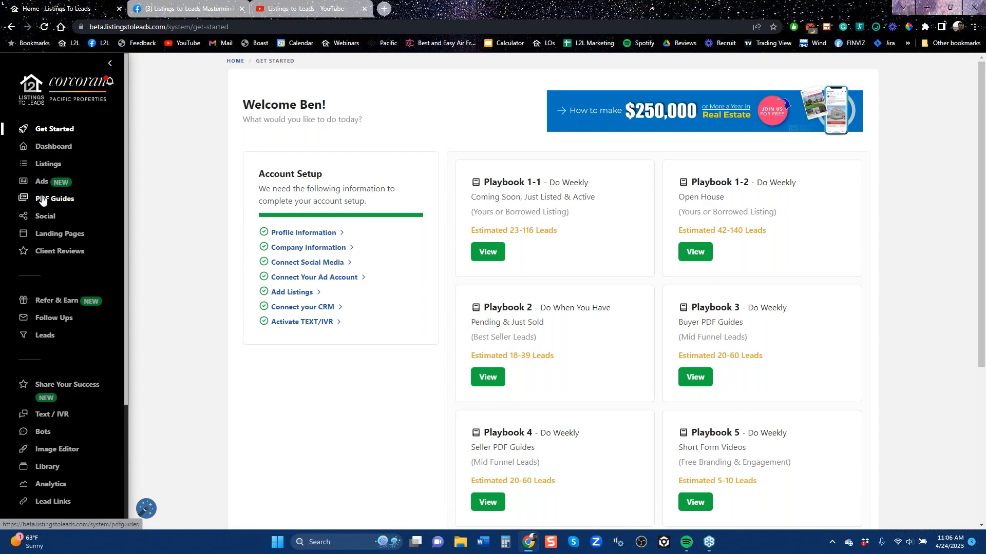
Show the options for adding a listing on the Listings page, then generate a listing presentation and open the resulting PDF
left_click(58, 170)
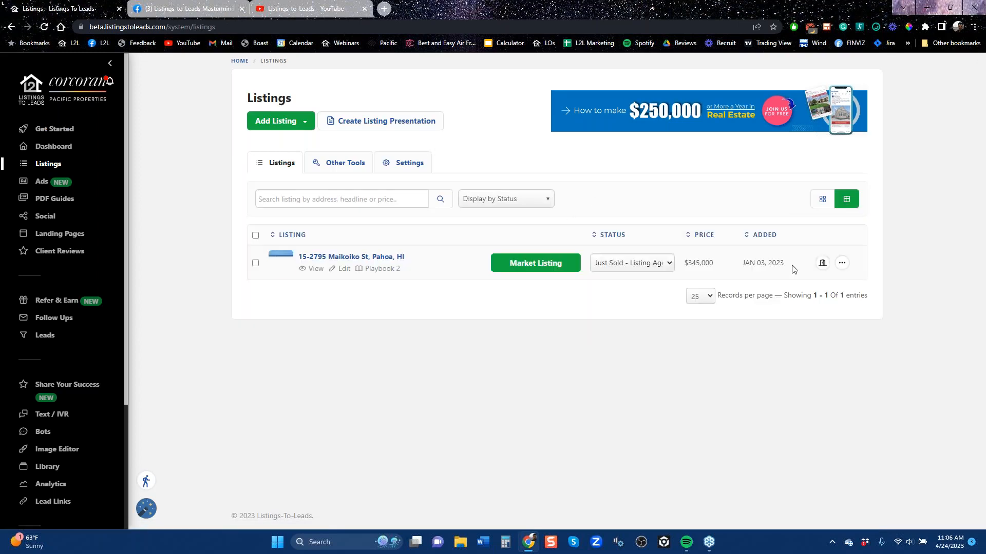
left_click(301, 126)
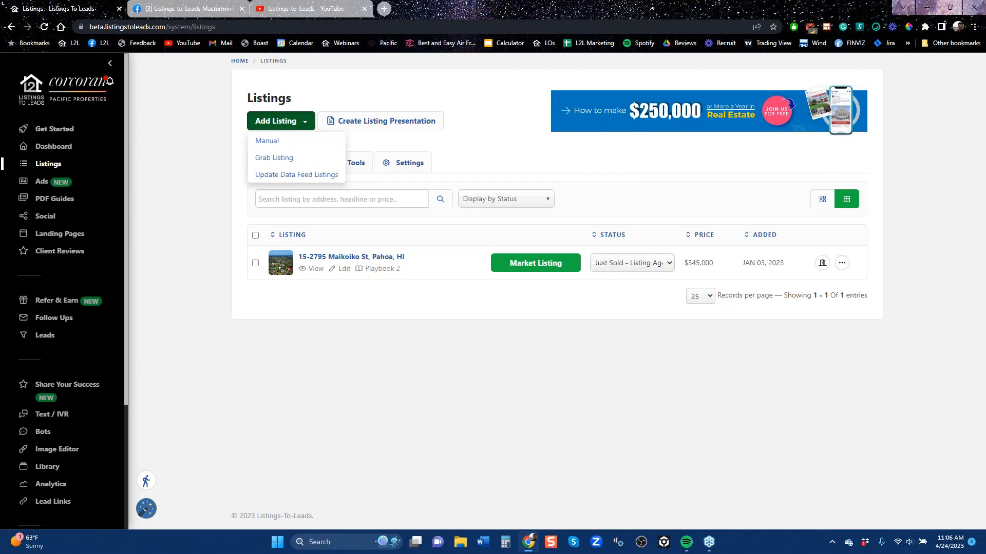
left_click(392, 126)
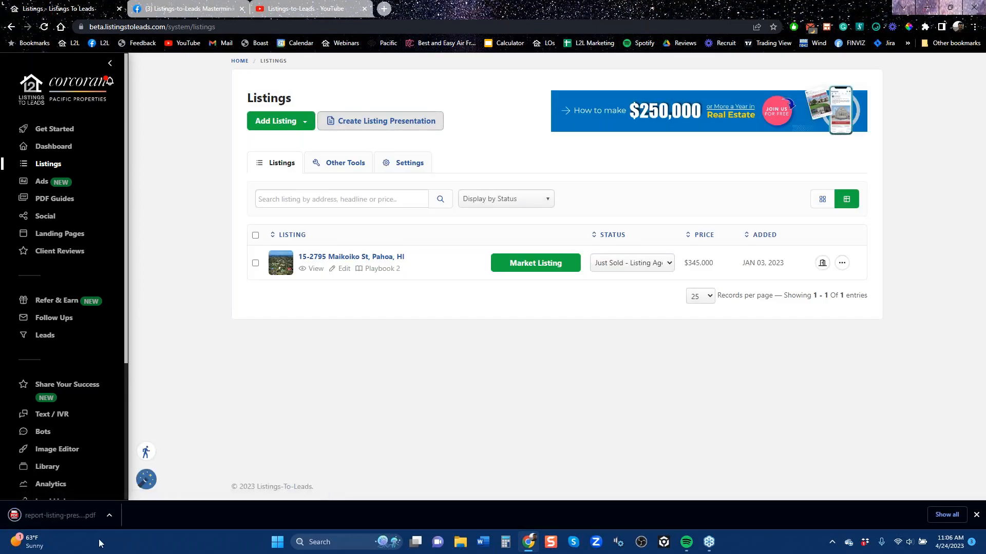
left_click(60, 517)
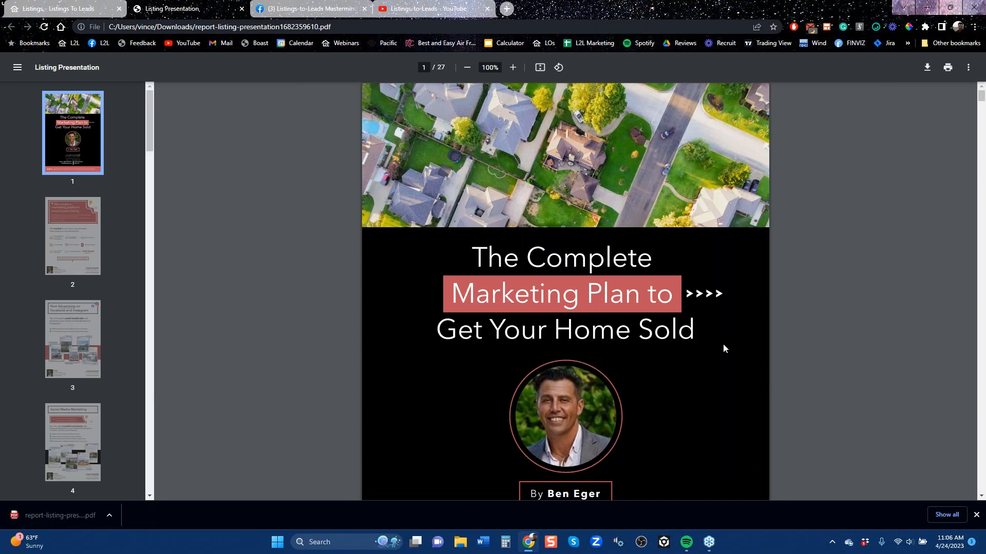
Look through the listing presentation's marketing pages as far as the Craigslist page, then return to the Listings page
scroll(709, 346, "down", 6)
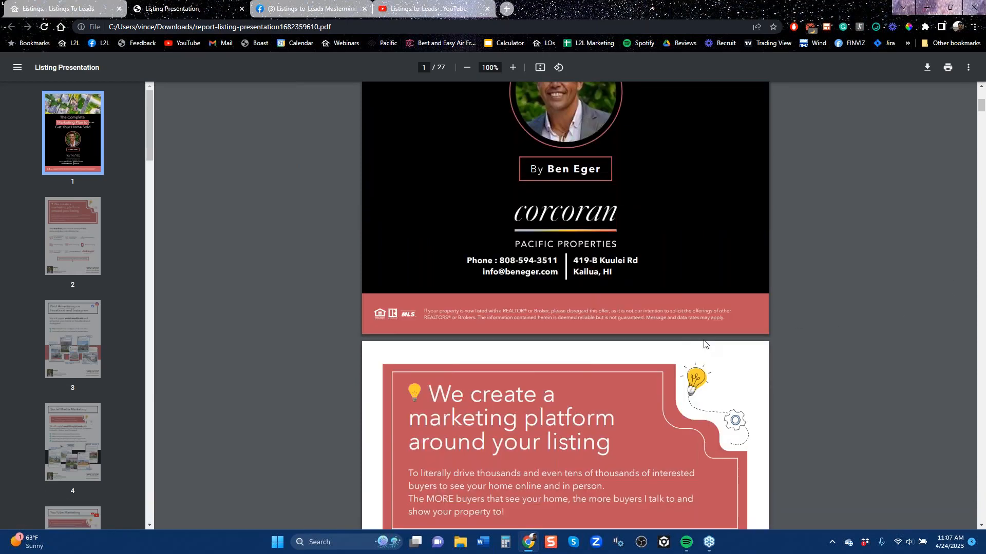
scroll(704, 344, "down", 12)
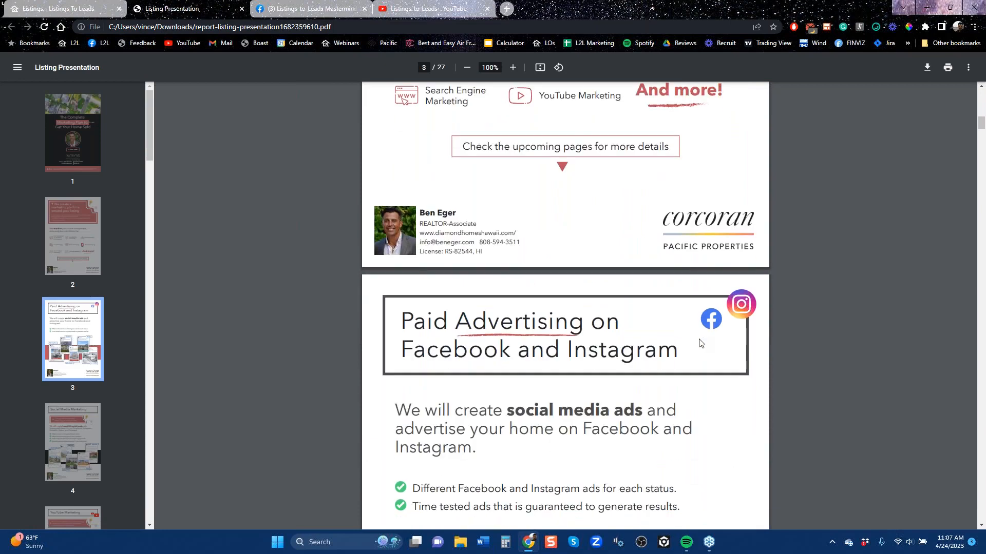
scroll(723, 422, "down", 6)
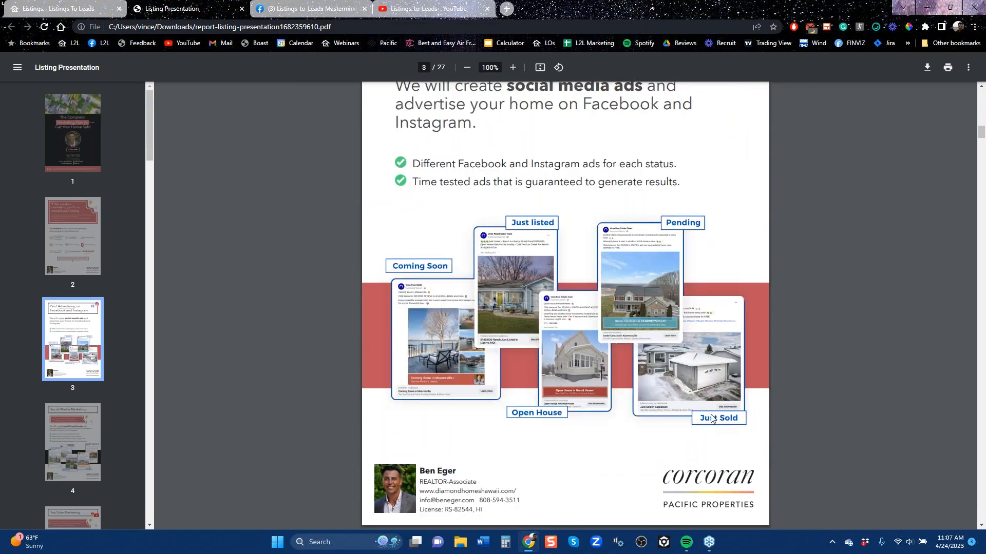
scroll(606, 380, "down", 9)
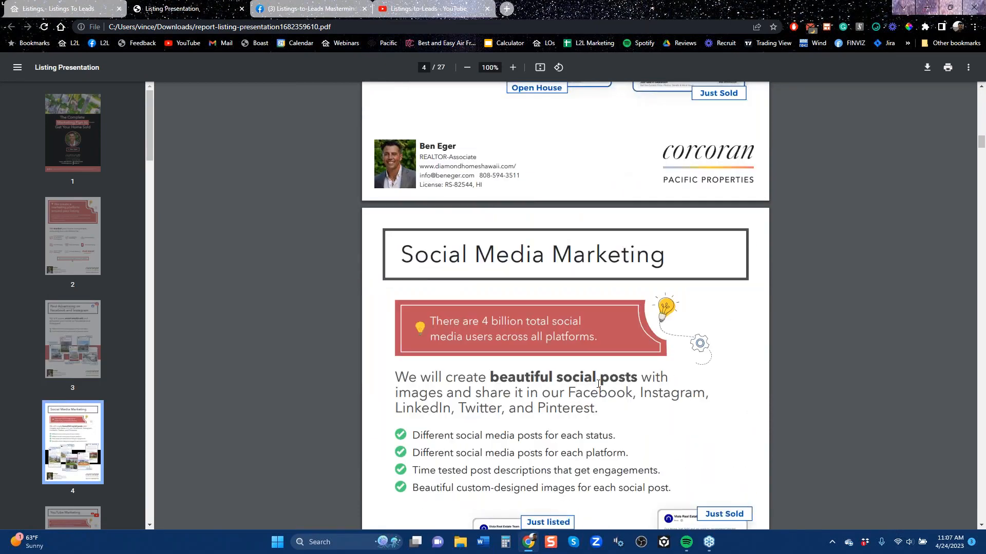
scroll(589, 388, "down", 6)
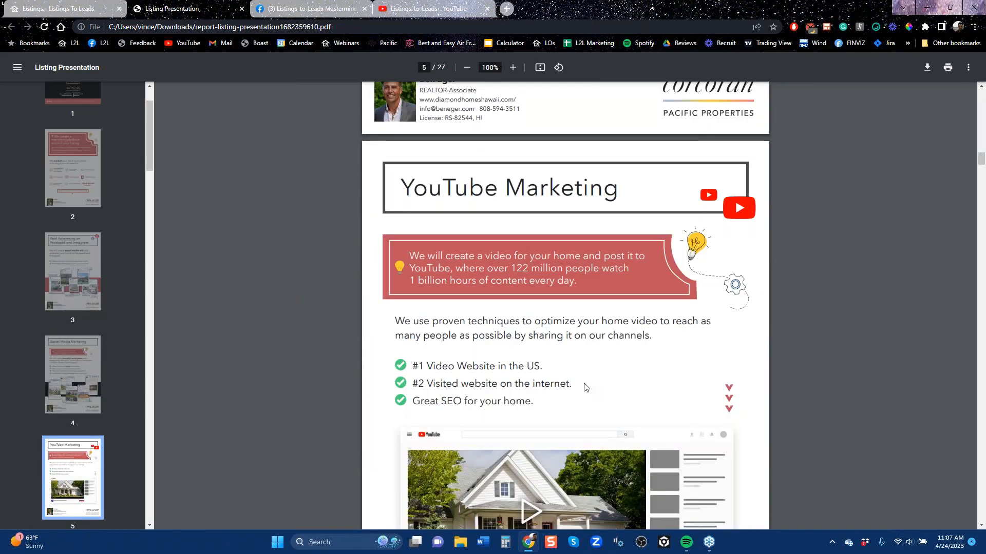
scroll(577, 383, "down", 6)
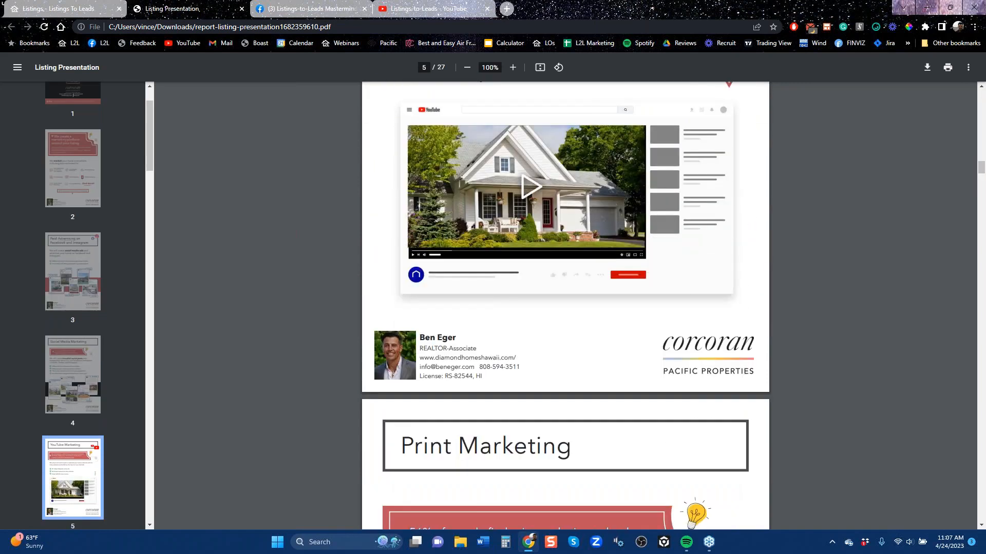
scroll(564, 308, "down", 6)
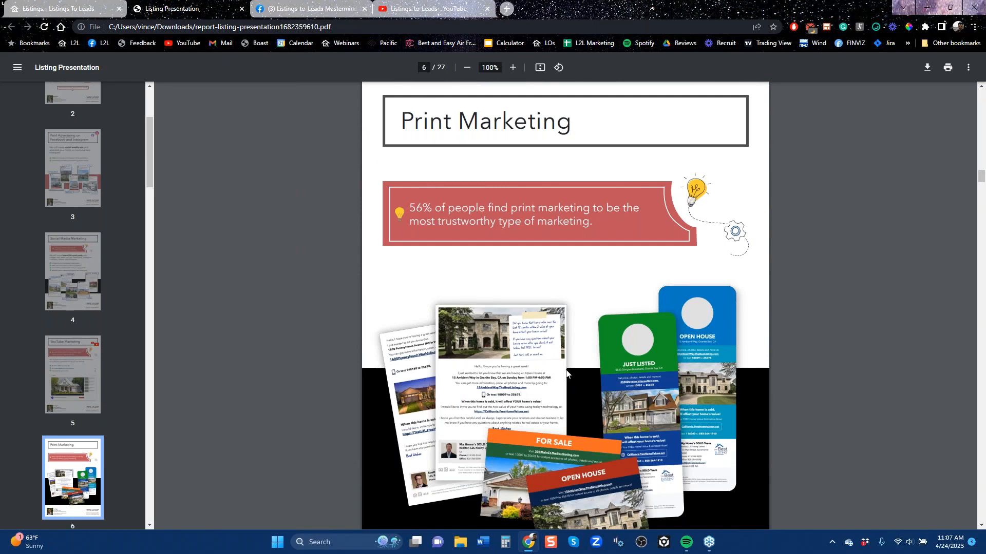
scroll(574, 380, "down", 9)
scroll(562, 368, "down", 7)
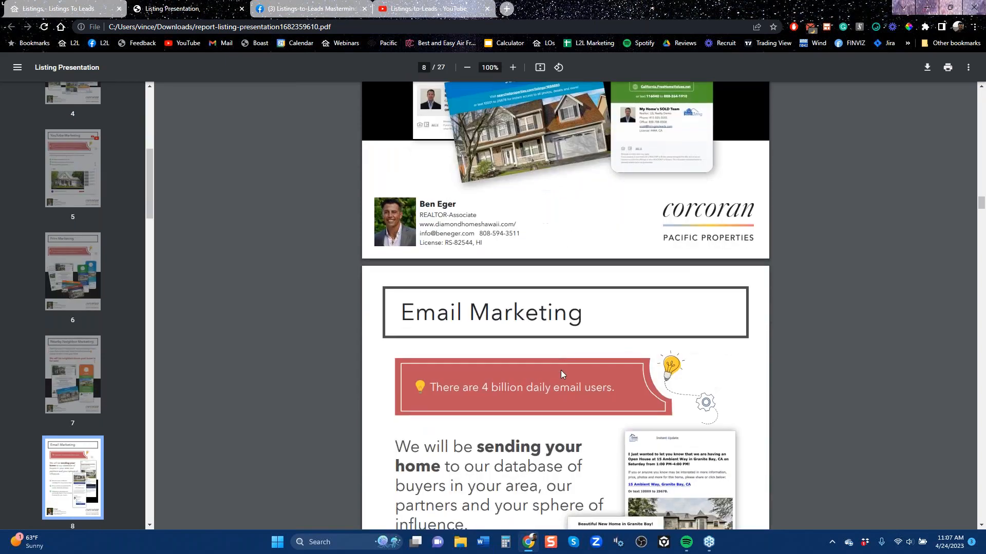
scroll(553, 366, "down", 6)
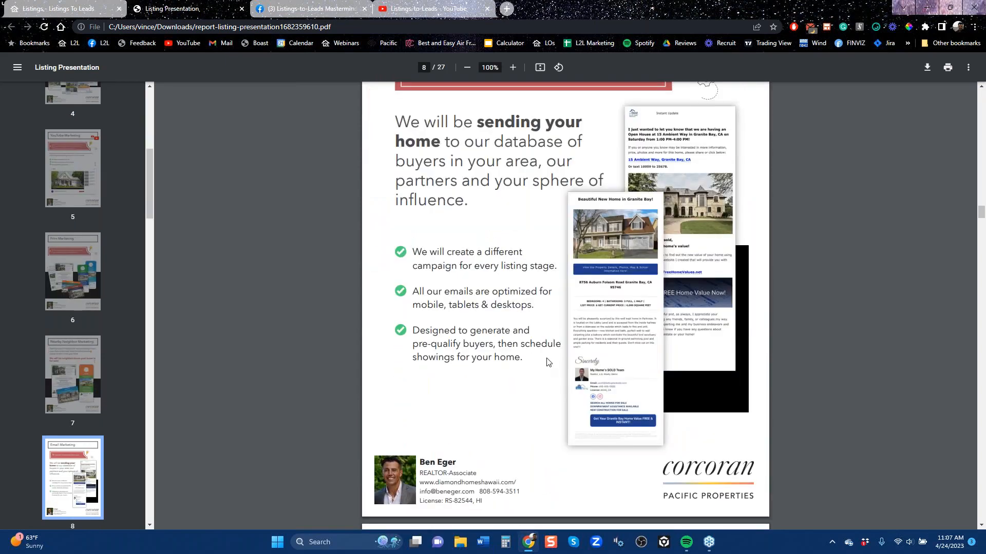
scroll(547, 361, "down", 3)
scroll(547, 361, "down", 3)
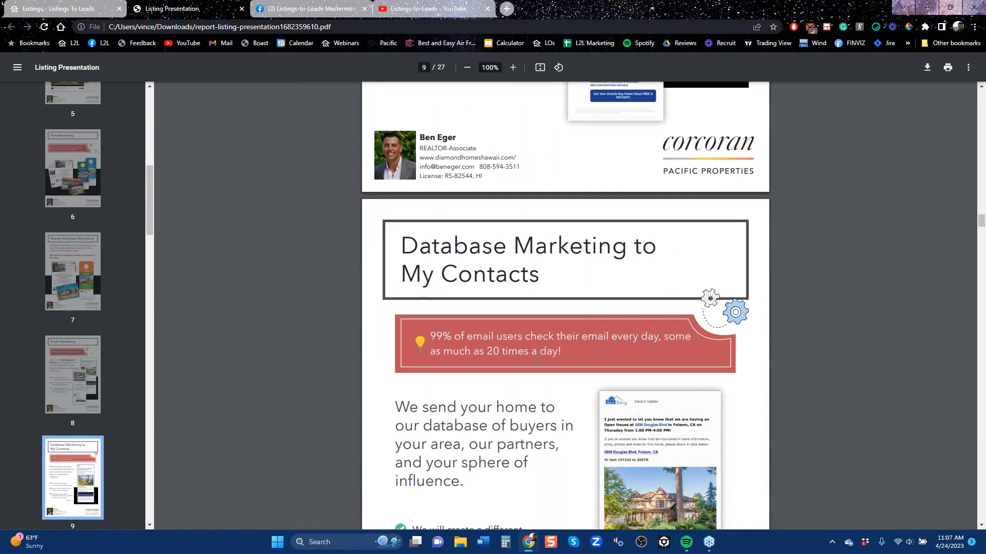
scroll(530, 374, "down", 6)
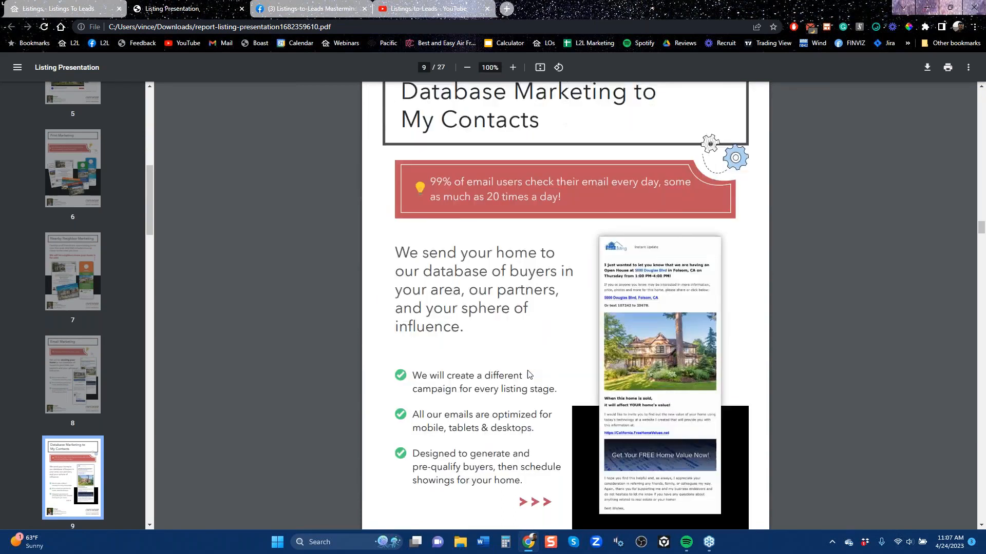
scroll(528, 373, "down", 6)
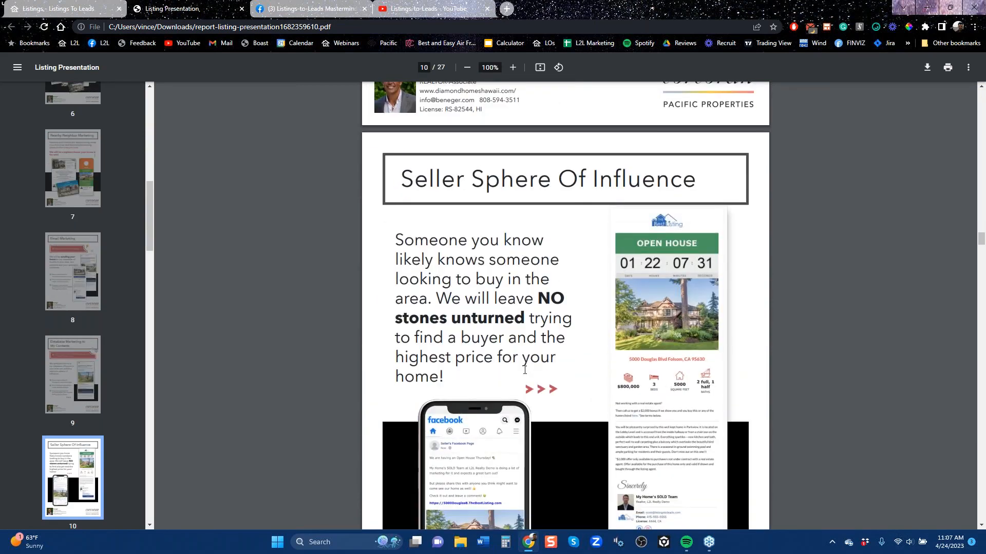
scroll(522, 368, "down", 6)
scroll(522, 370, "down", 6)
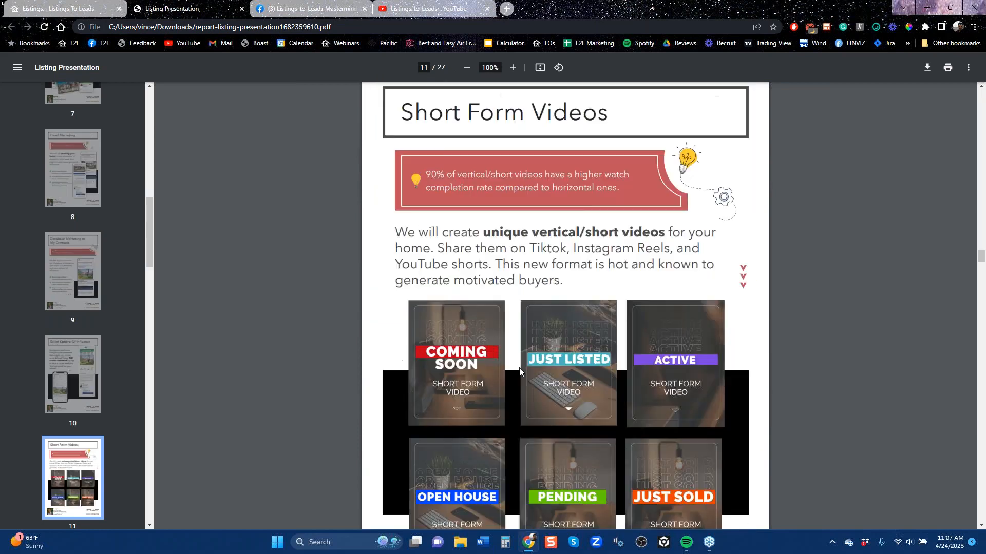
scroll(520, 371, "down", 4)
scroll(520, 371, "down", 15)
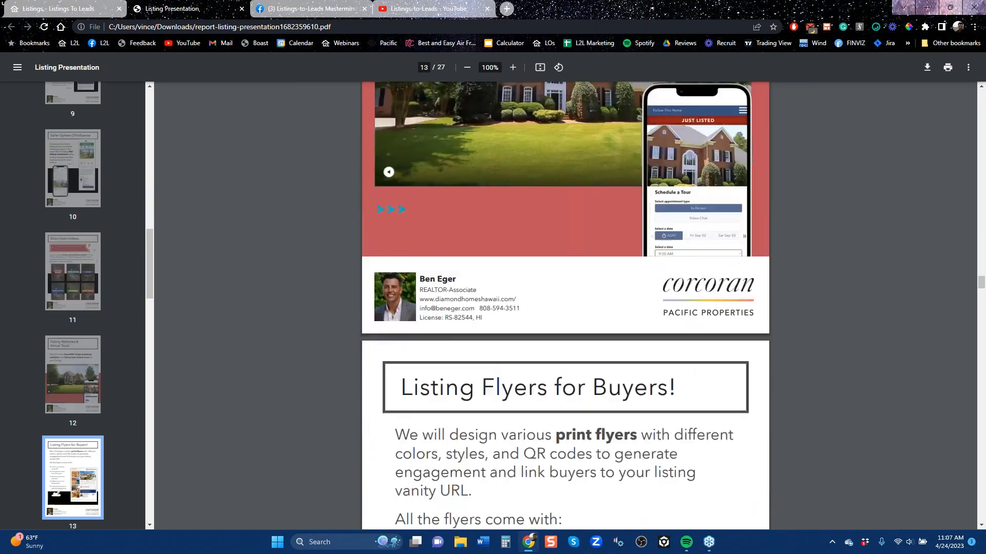
scroll(518, 367, "down", 12)
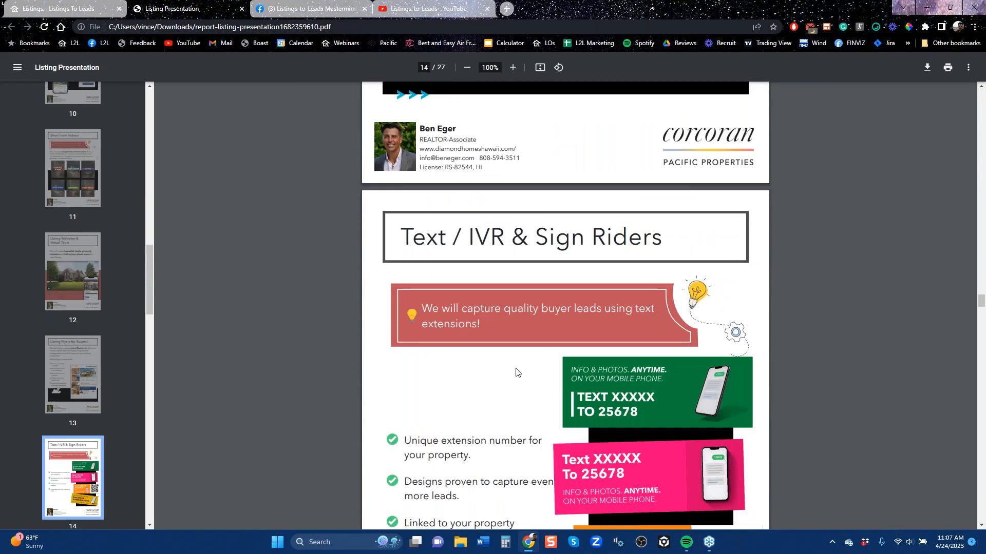
scroll(516, 372, "down", 6)
scroll(516, 372, "down", 10)
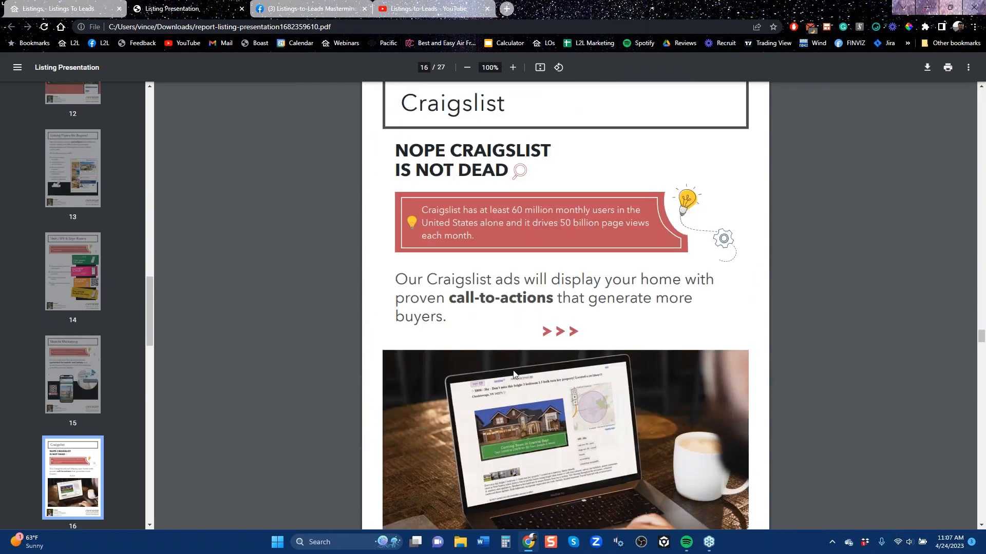
left_click(51, 10)
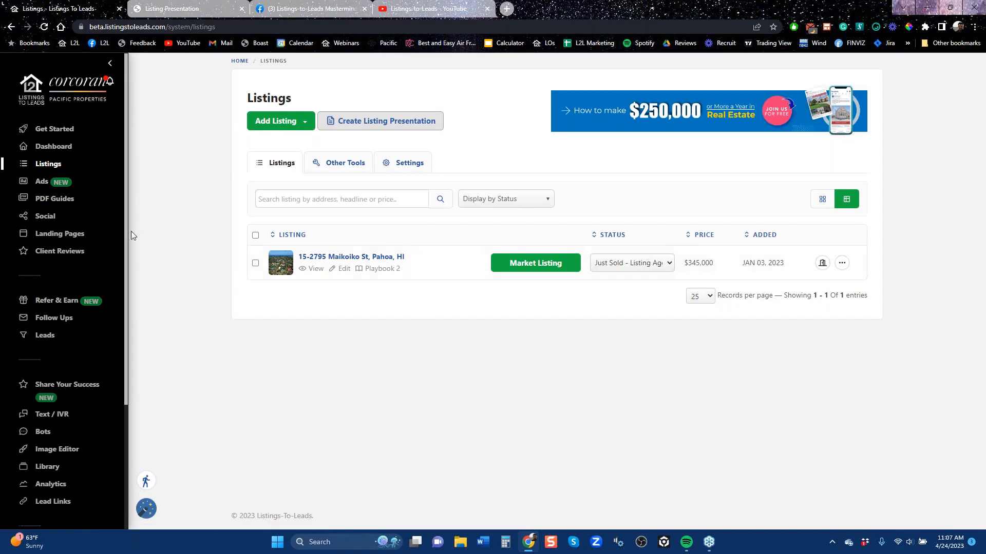
left_click(974, 180)
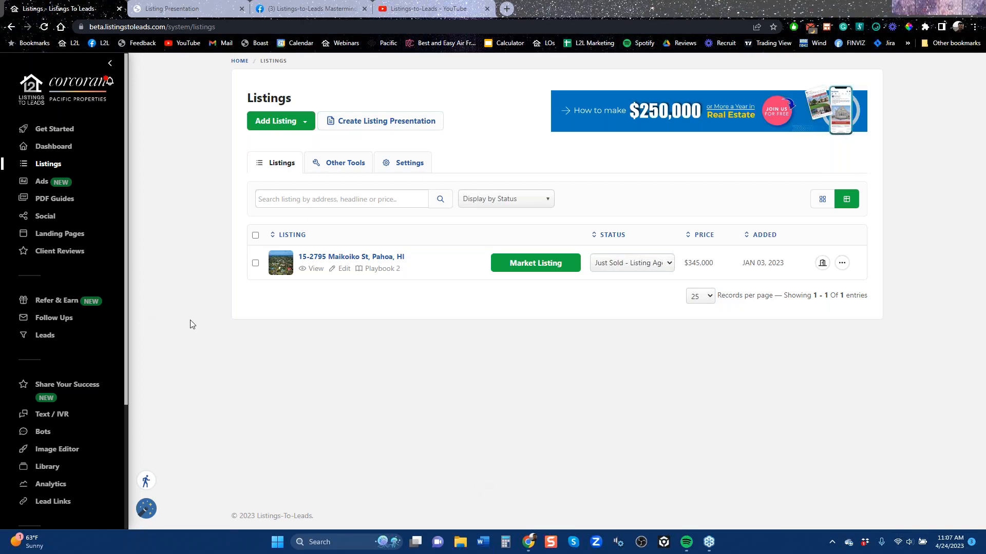
Open the PDF guides and filter them by buyer guides, then by seller guides
left_click(43, 202)
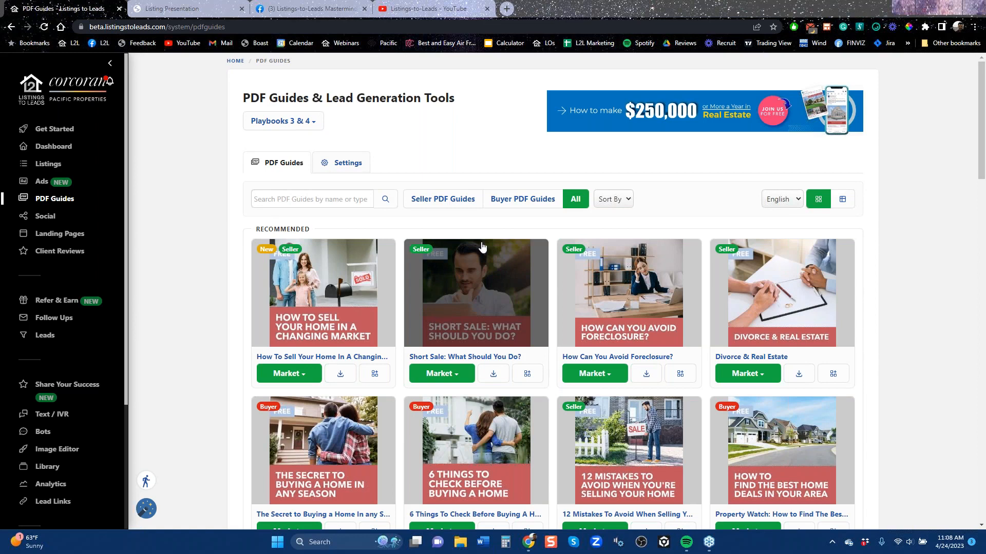
left_click(514, 198)
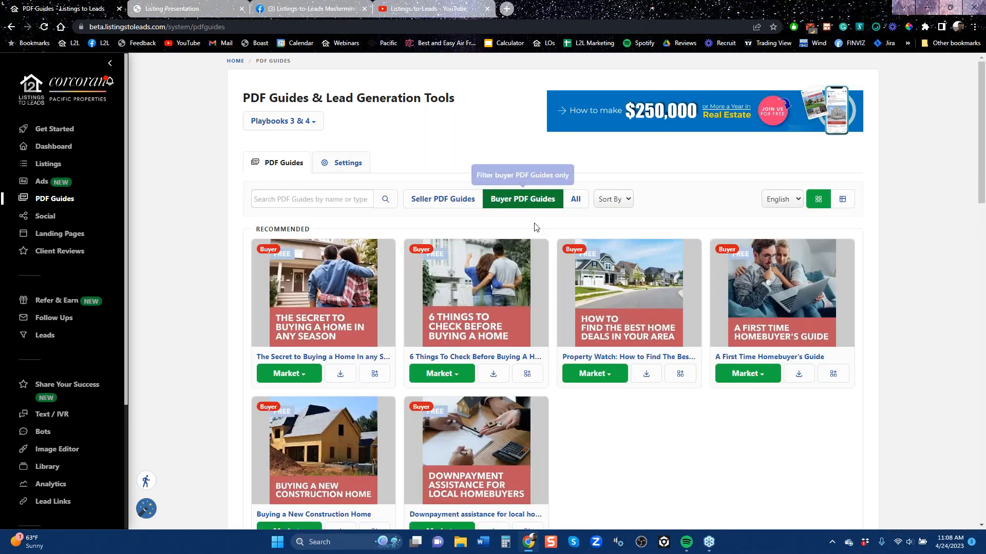
left_click(442, 203)
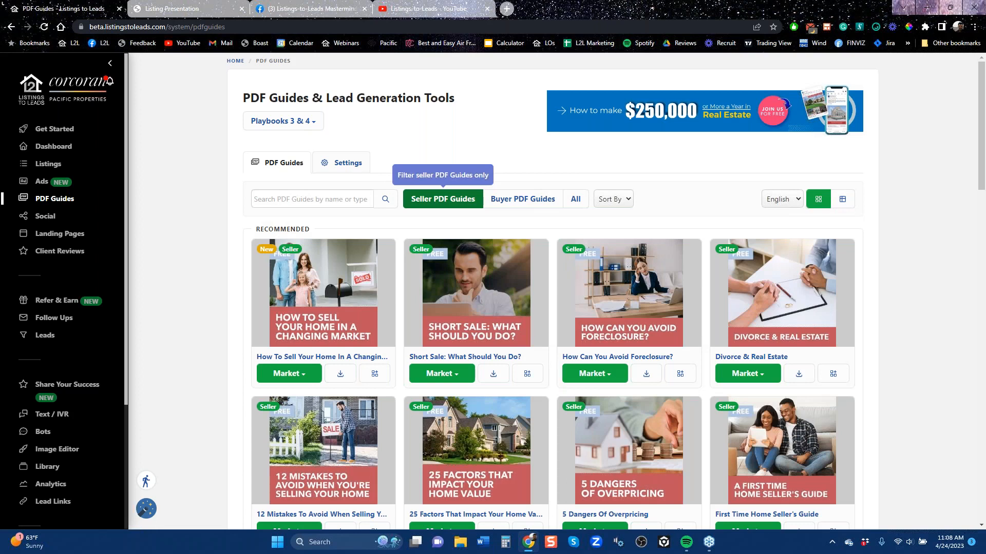
Open the social content calendar, dismiss the updates notice, and review the connected accounts and posting schedule settings
left_click(44, 219)
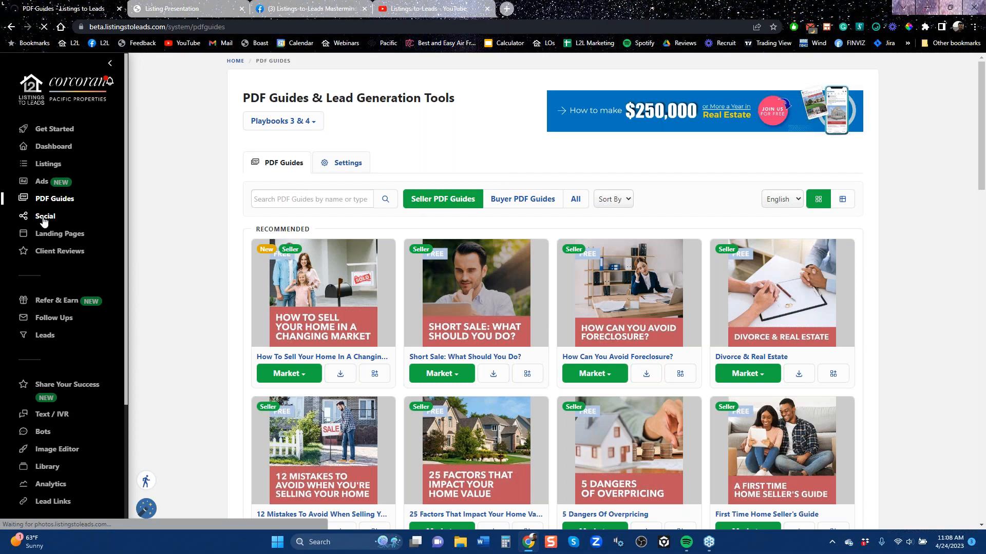
left_click(44, 219)
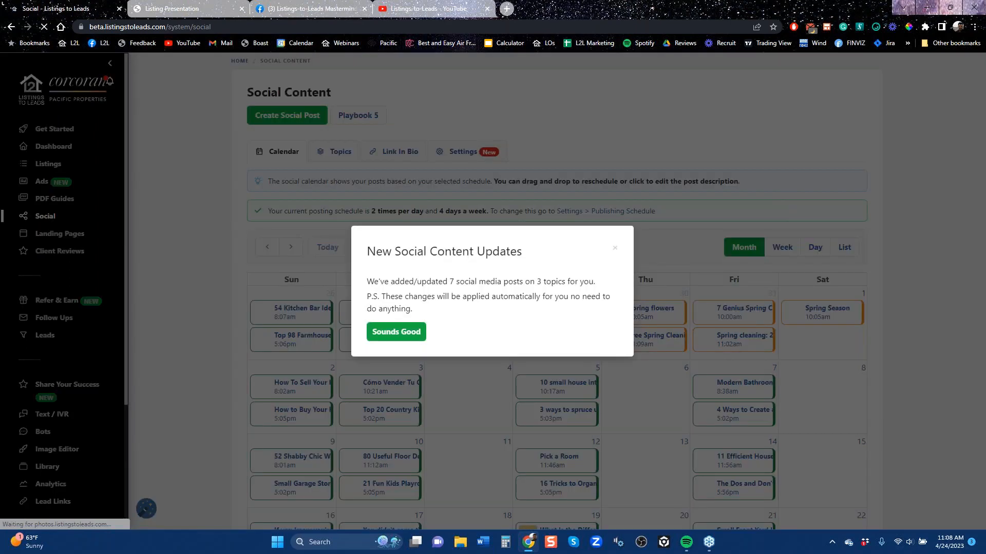
left_click(327, 188)
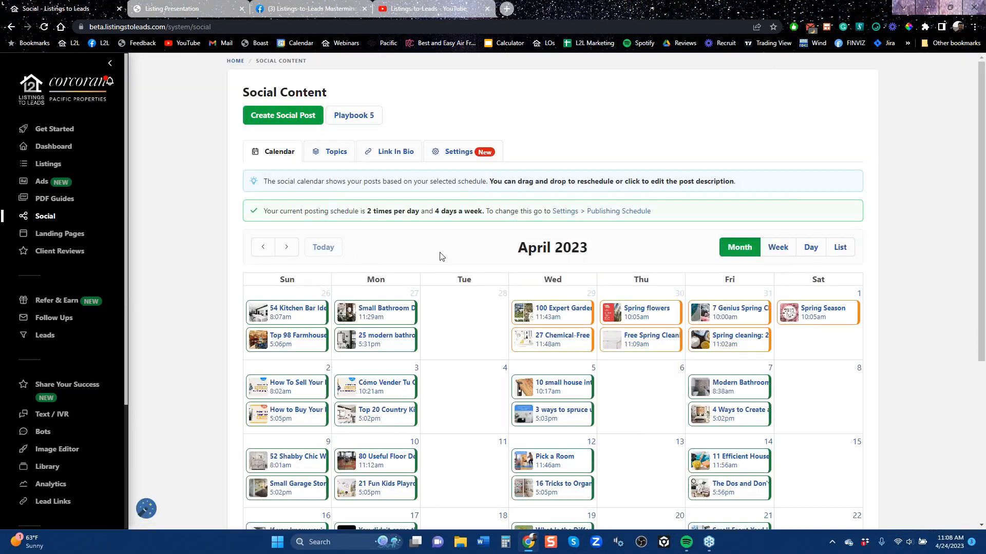
left_click(462, 152)
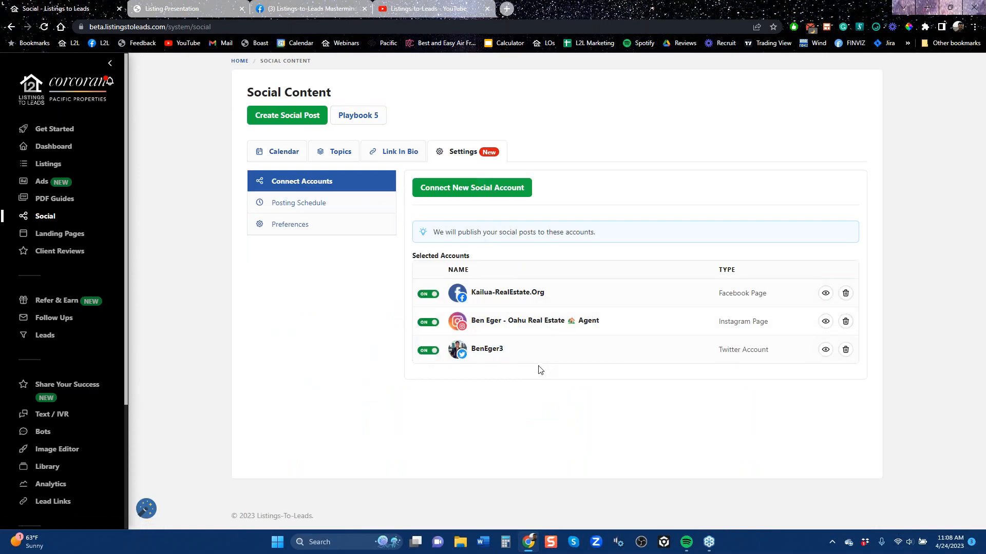
left_click(325, 203)
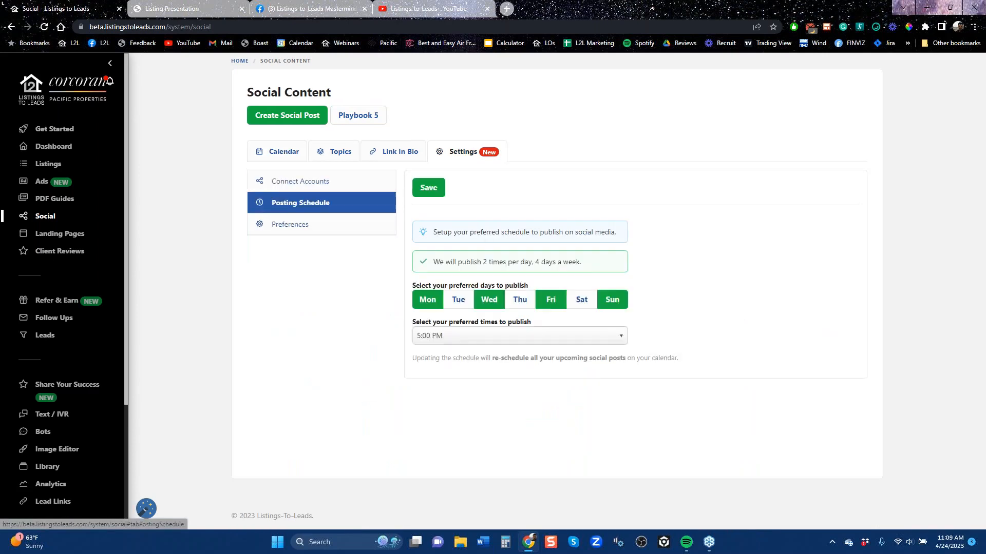
Look through the social post topics, from PDF guides and holidays to home, quotes, outdoor and maintenance
left_click(340, 151)
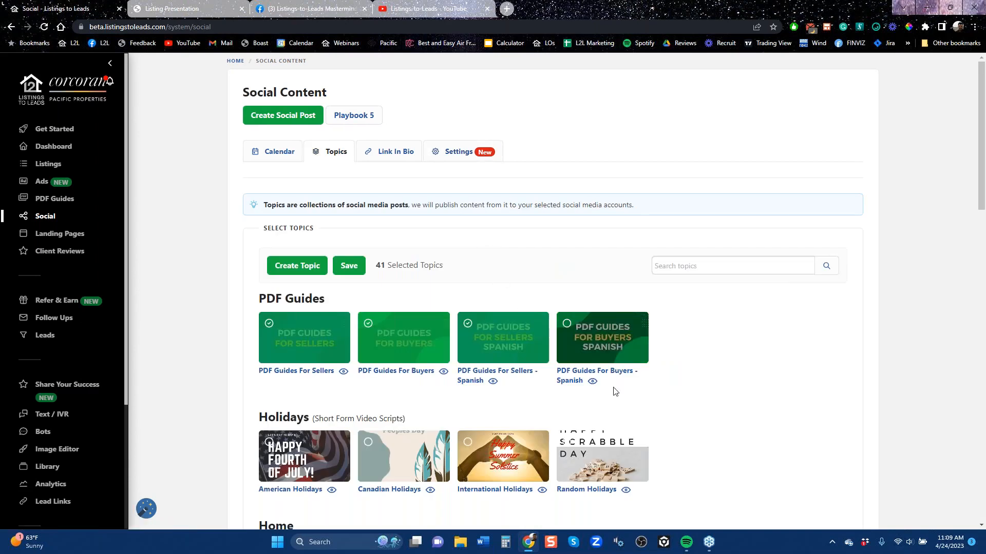
scroll(613, 390, "down", 3)
scroll(611, 359, "down", 3)
scroll(610, 339, "down", 6)
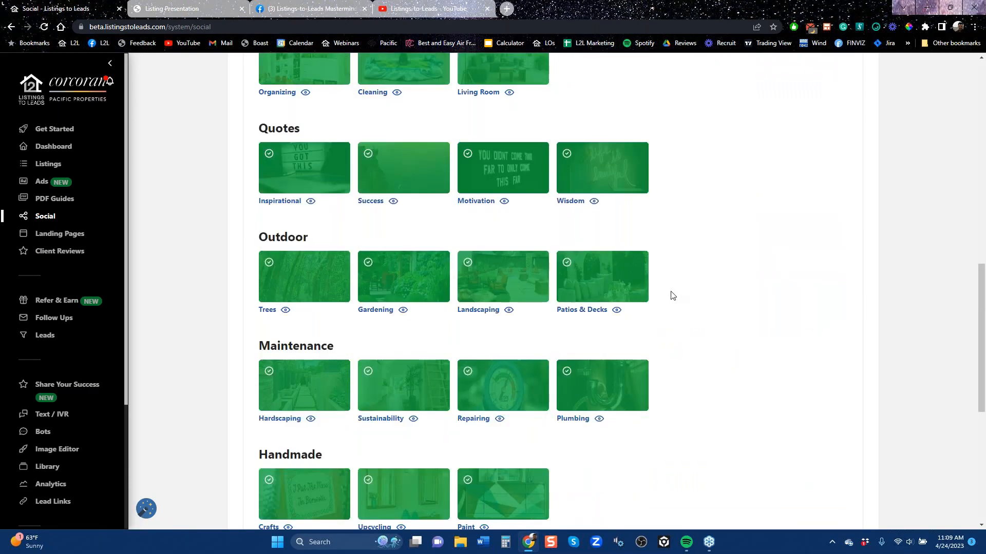
scroll(684, 301, "up", 6)
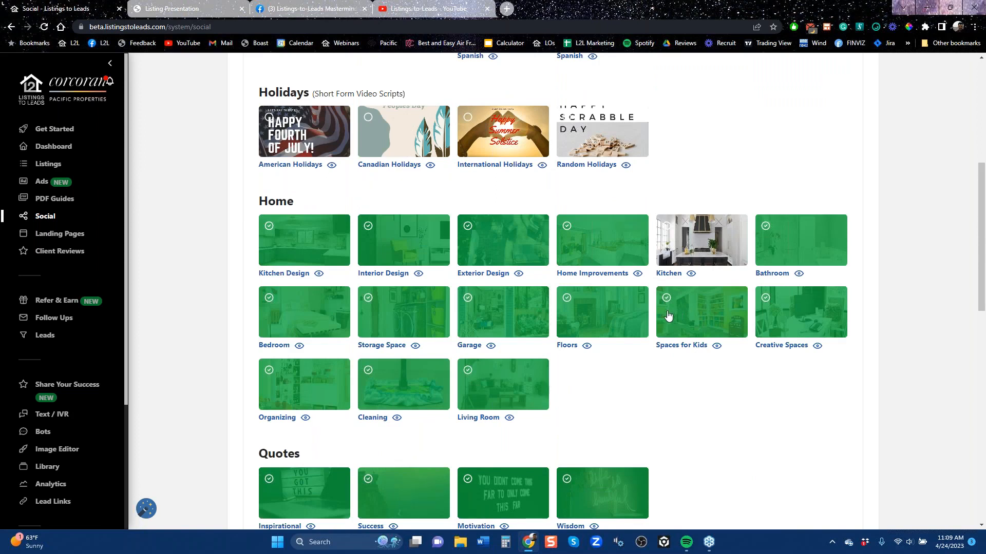
Open the landing pages and look through the agent's existing pages
left_click(59, 235)
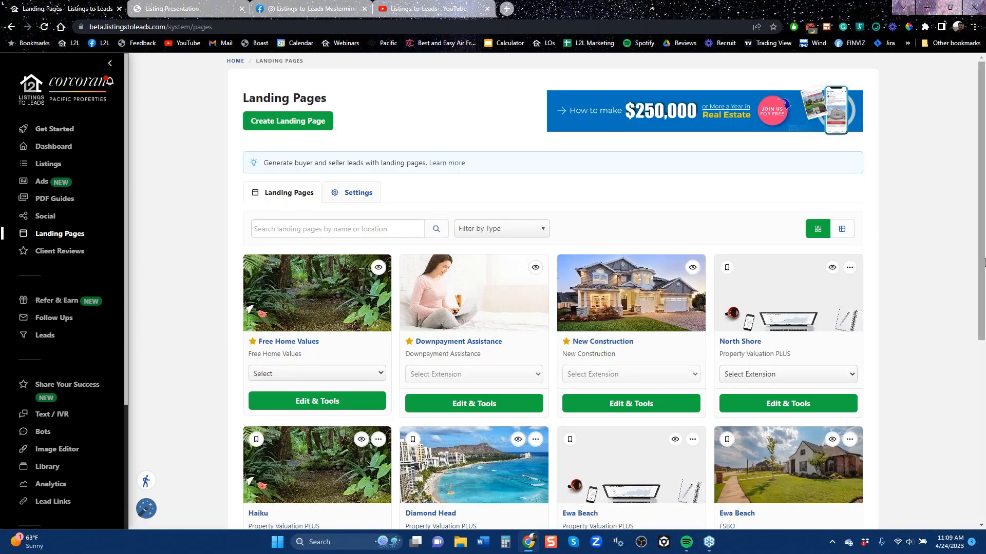
left_click_drag(982, 265, 982, 378)
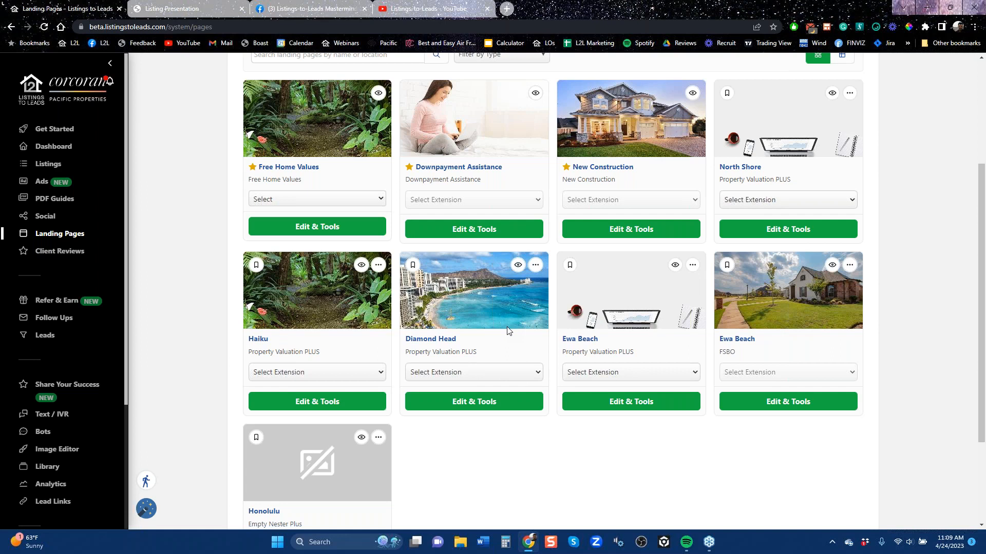
Open the client reviews, look over the Add Review form with Other as the review source, and close it without adding a review
scroll(496, 316, "up", 3)
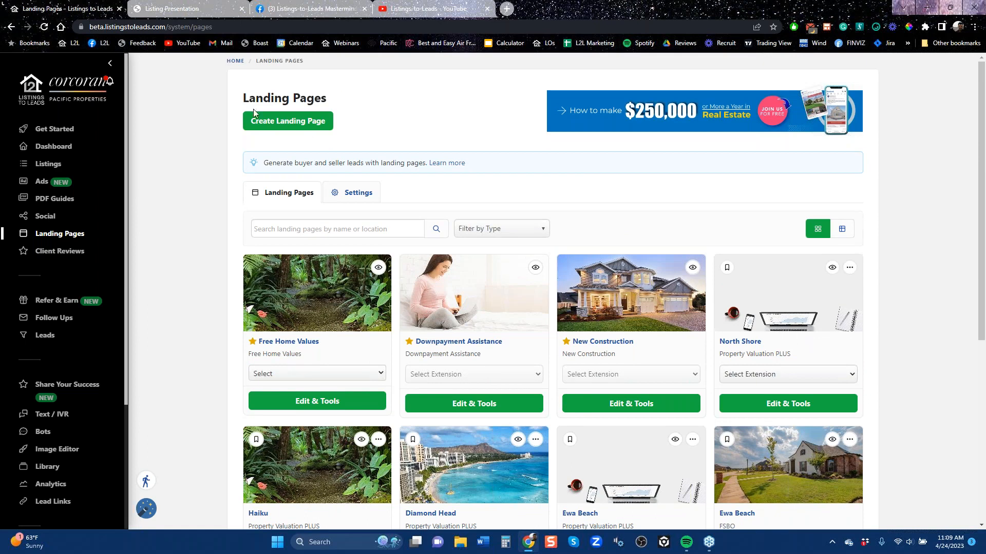
left_click(57, 258)
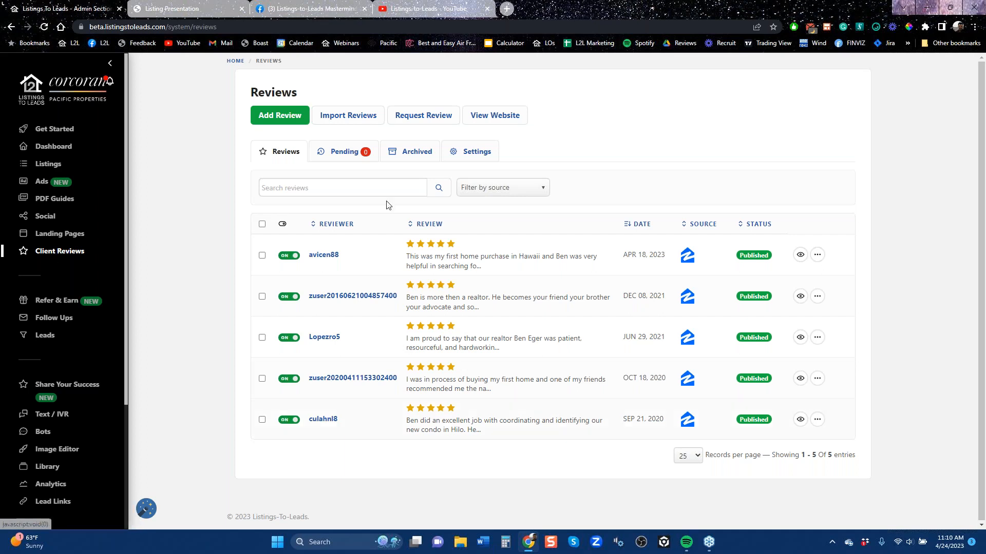
left_click(293, 117)
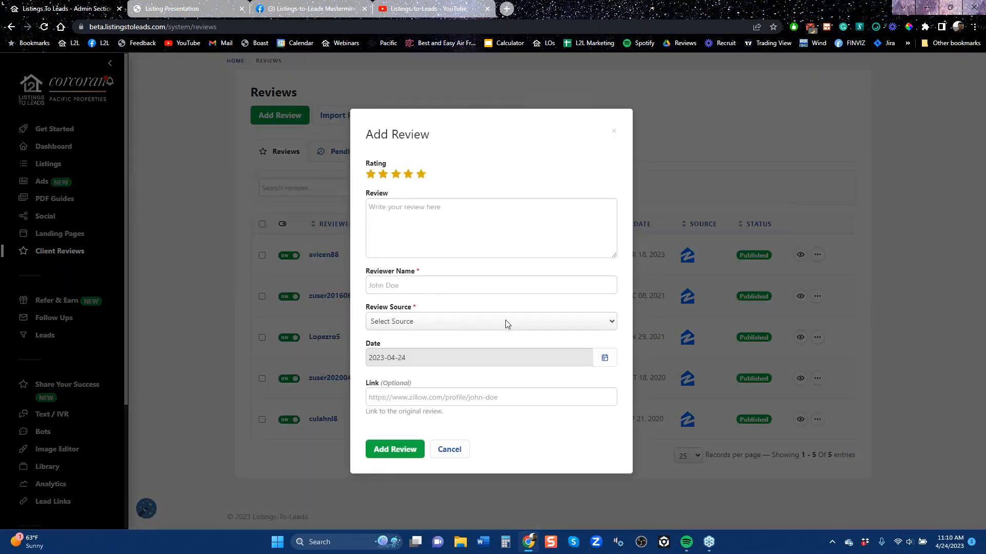
left_click(515, 325)
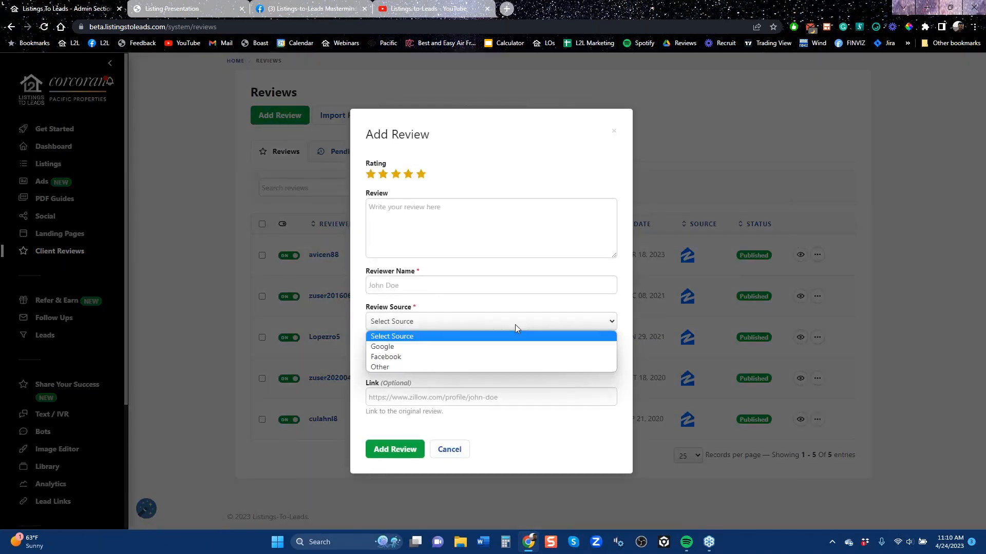
left_click(415, 368)
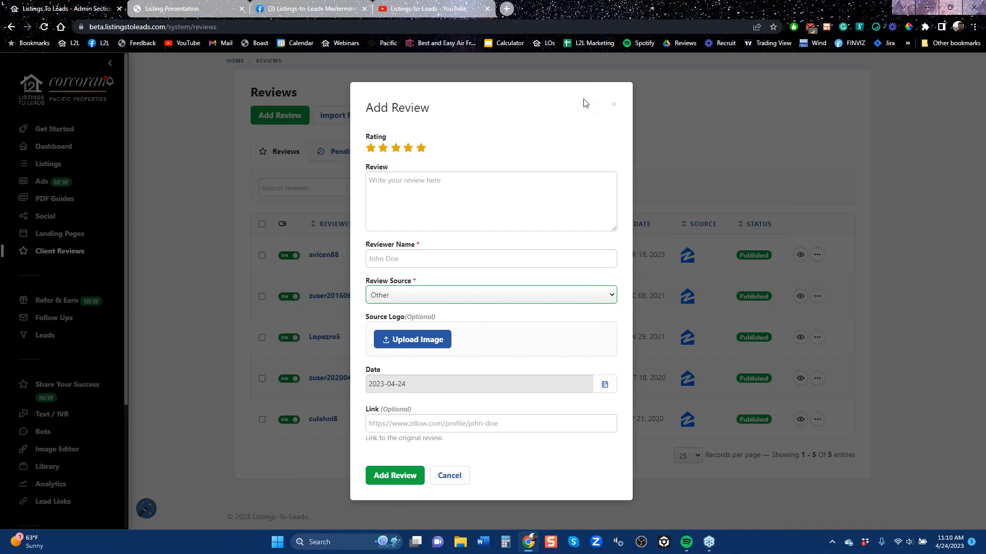
left_click(613, 104)
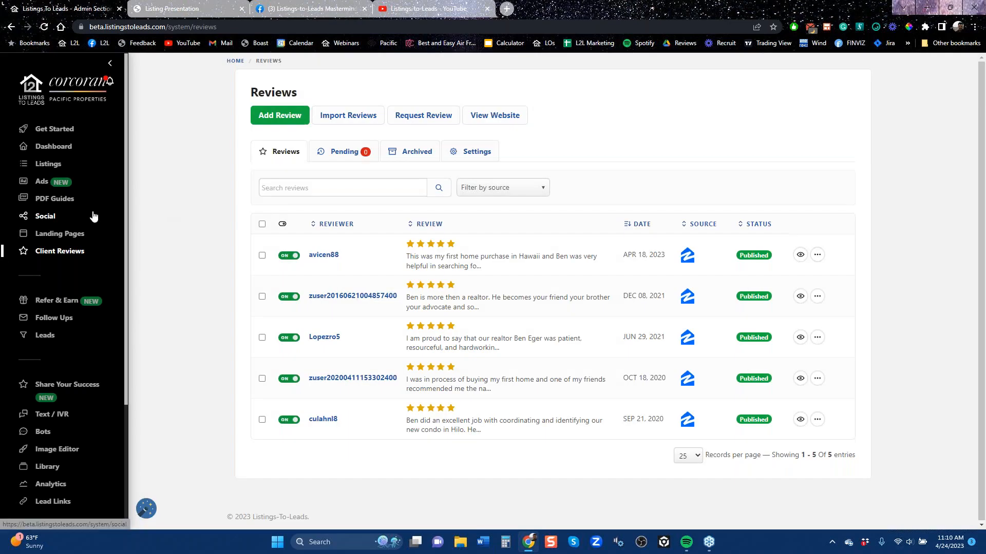
View the follow-up campaigns, then open the profile and review its auto posting accounts and the list of CRM integrations
left_click(56, 323)
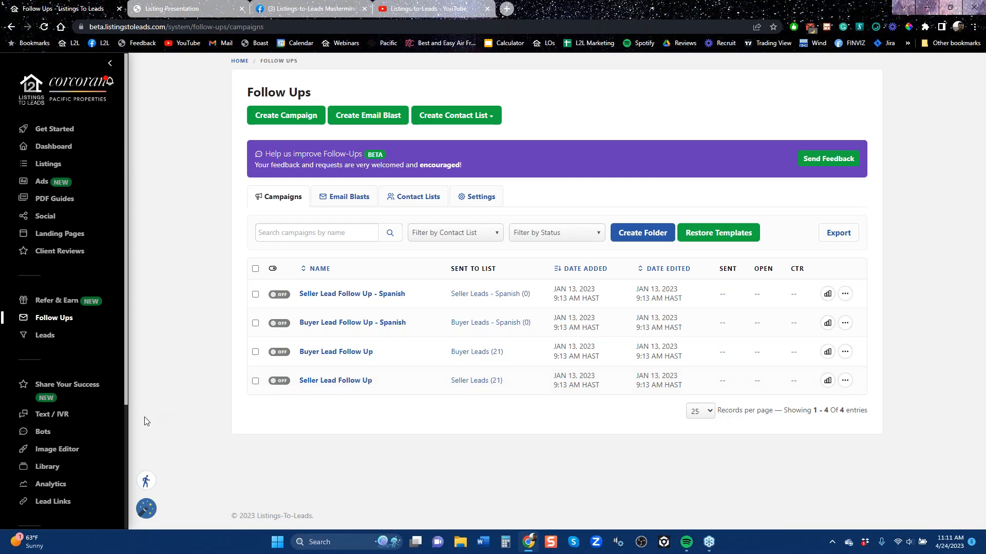
scroll(61, 506, "down", 3)
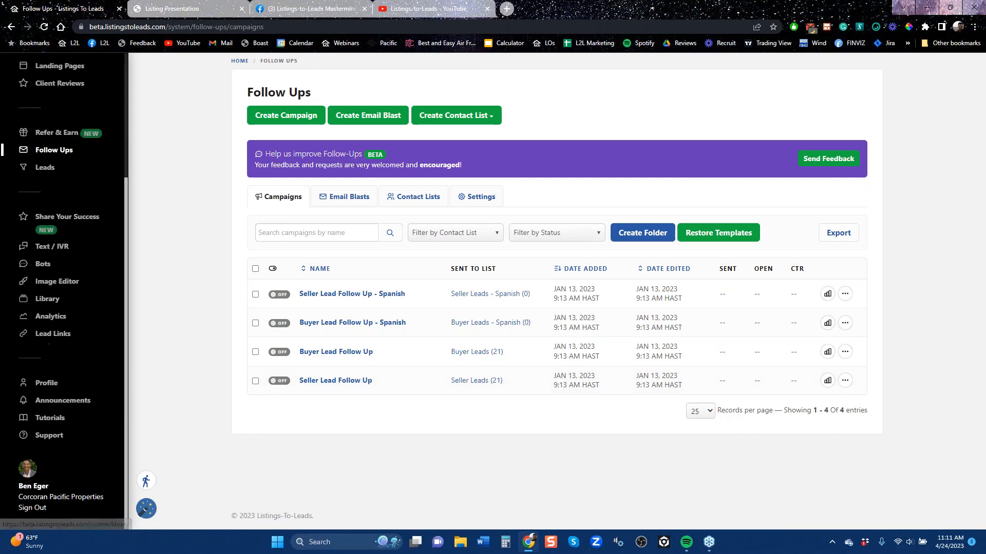
left_click(48, 389)
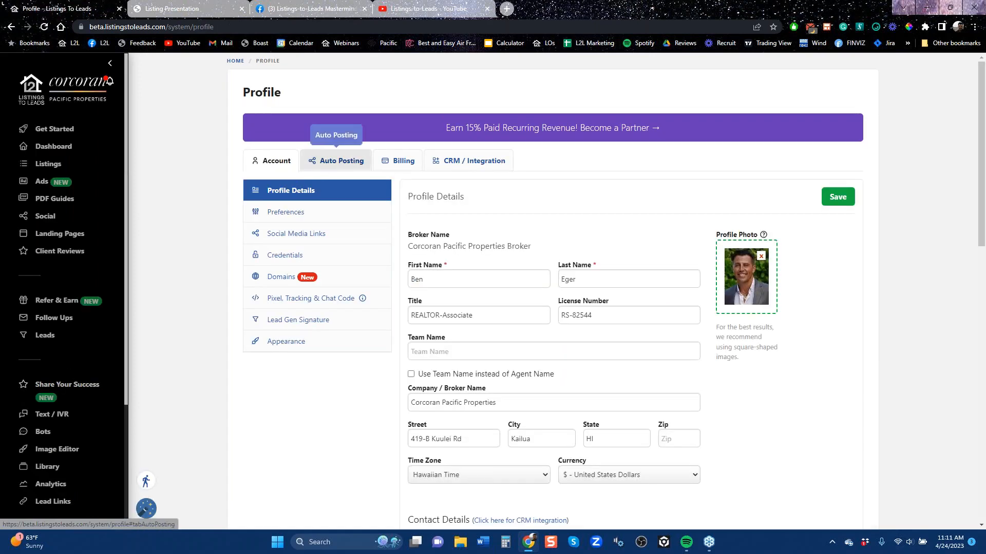
left_click(322, 172)
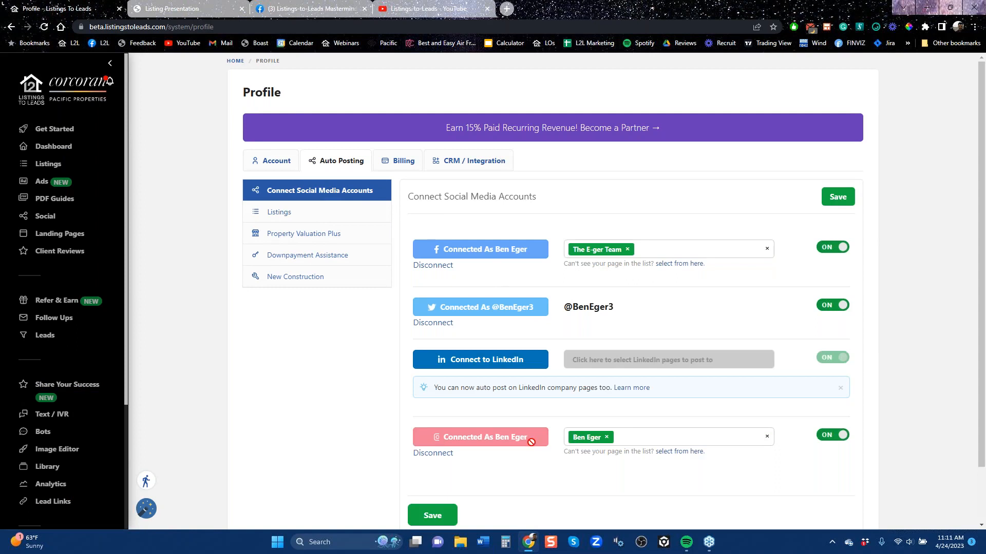
left_click(465, 163)
scroll(314, 310, "down", 3)
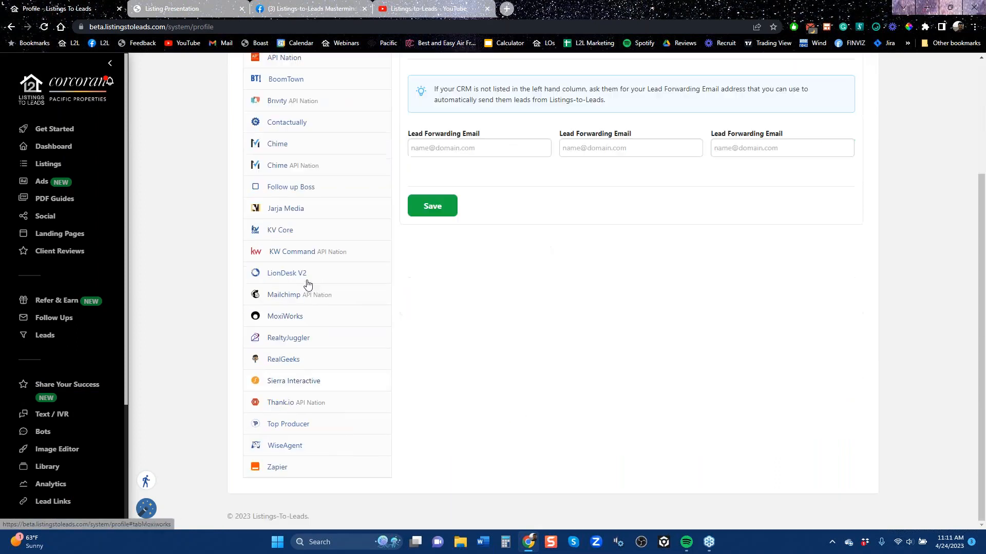
View the customer support form, then open the leads, examine the first lead's details and return to the list
scroll(60, 479, "down", 3)
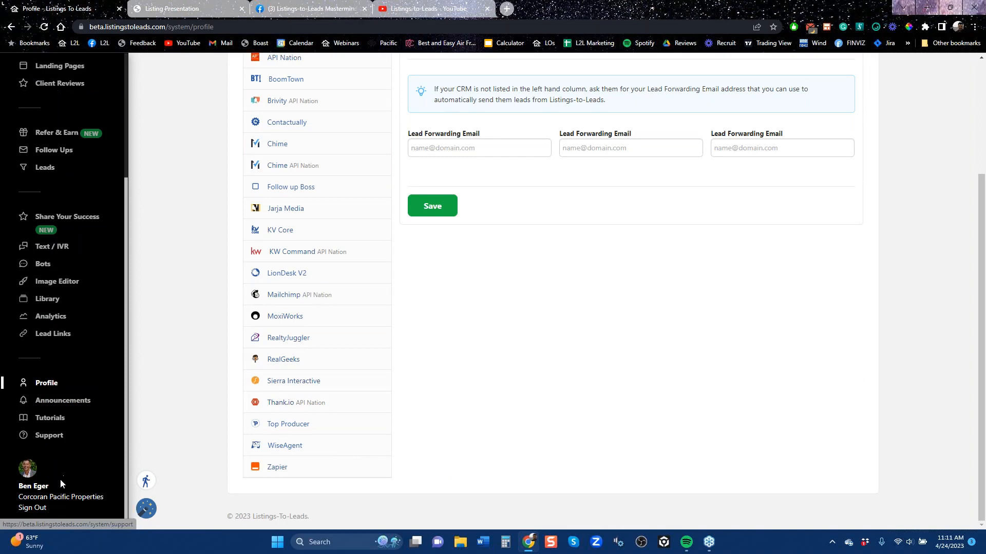
left_click(53, 440)
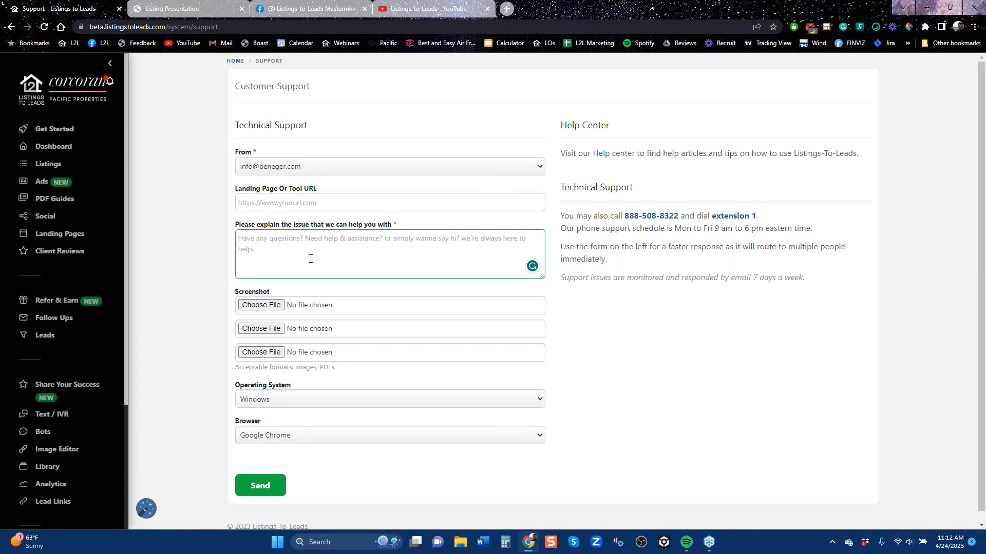
left_click(52, 339)
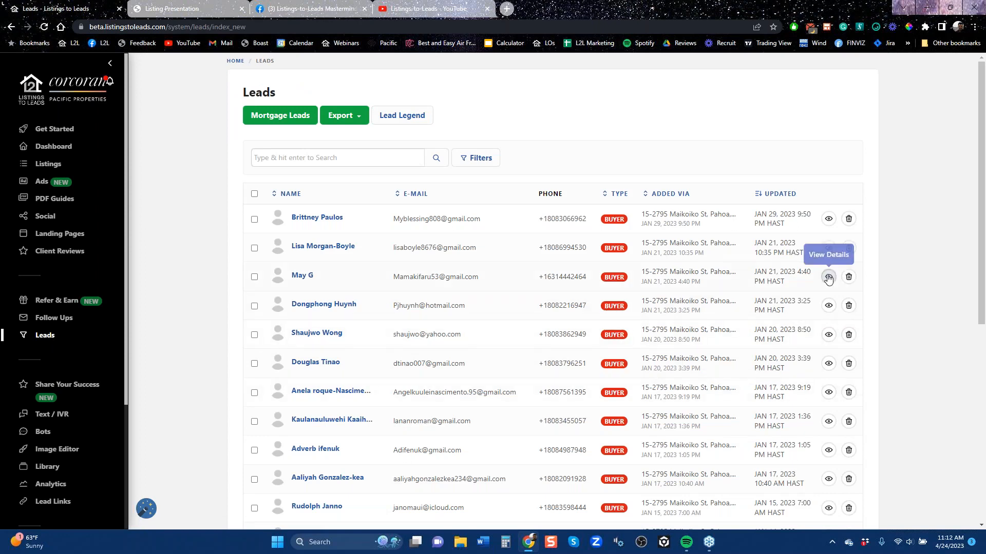
left_click(828, 219)
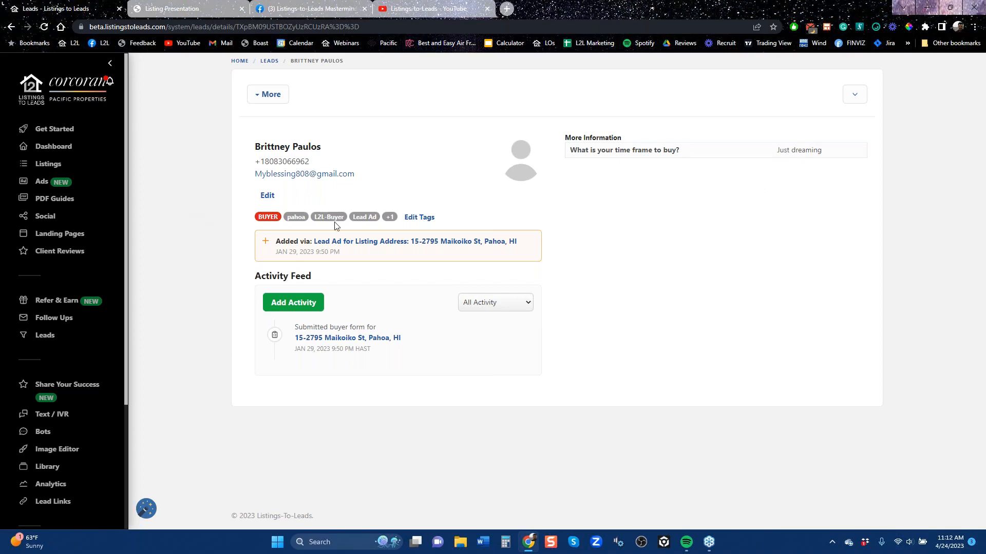
left_click(12, 29)
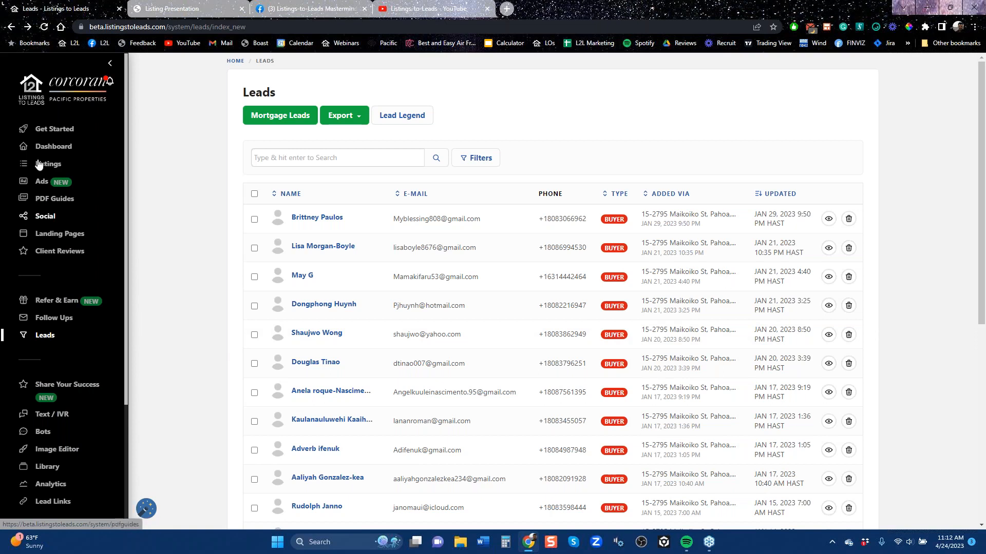
View the Text / IVR listing extensions, then open the Pahoa listing's marketing tools and look through its Just Sold tool list
left_click(58, 423)
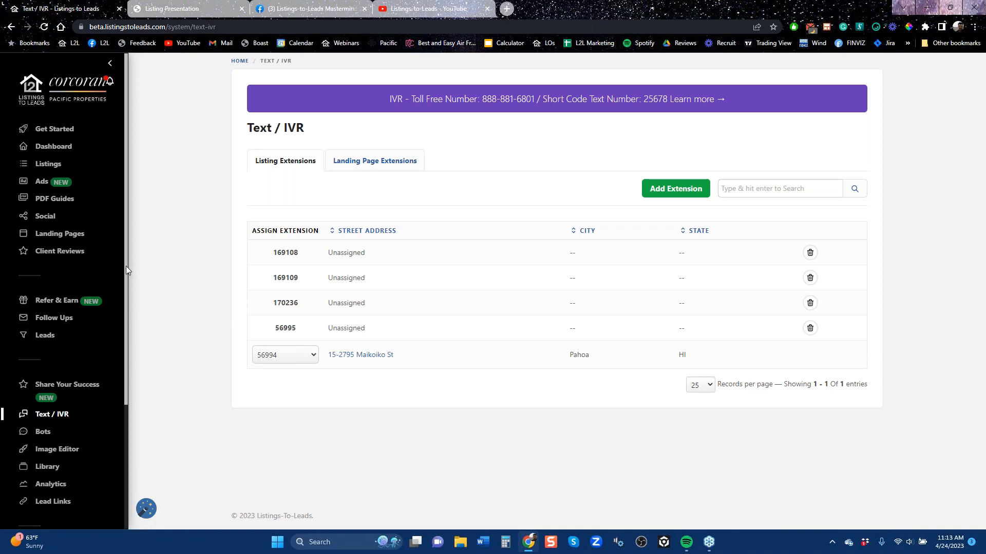
left_click(46, 169)
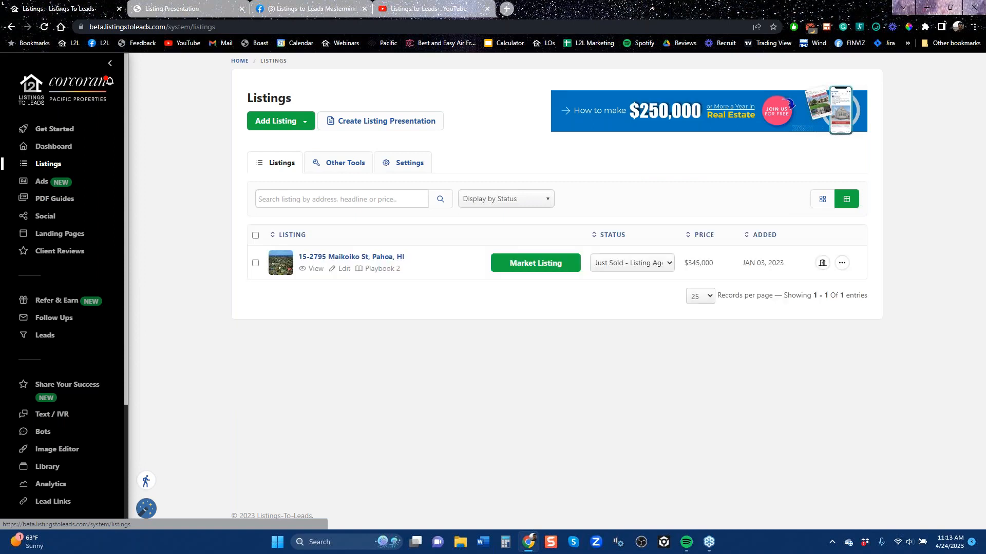
left_click(549, 264)
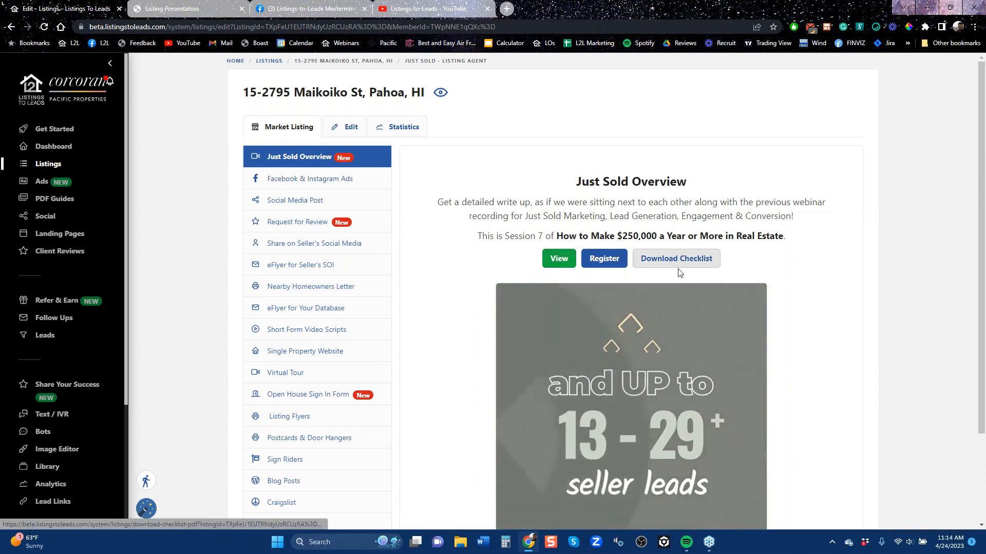
scroll(259, 121, "down", 3)
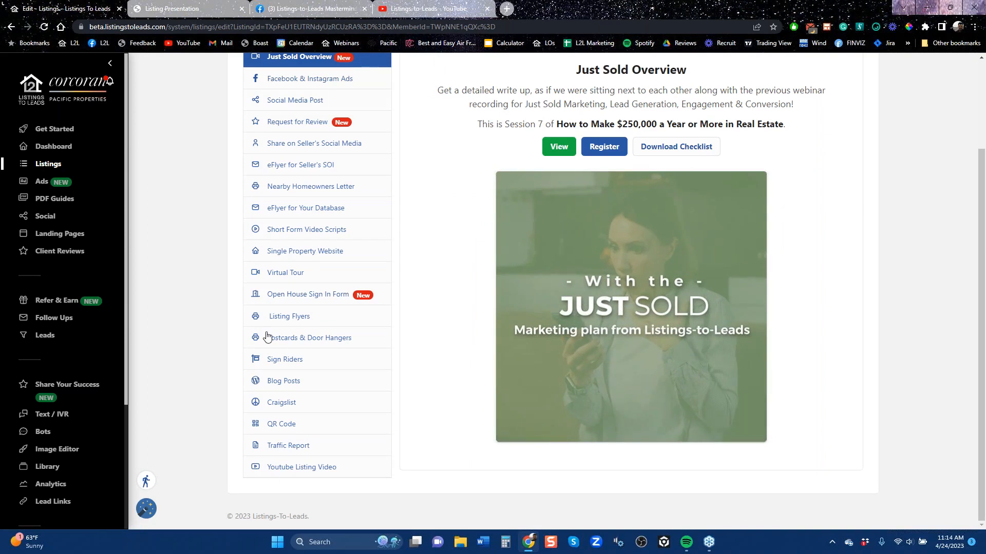
scroll(414, 404, "up", 1)
scroll(413, 404, "up", 2)
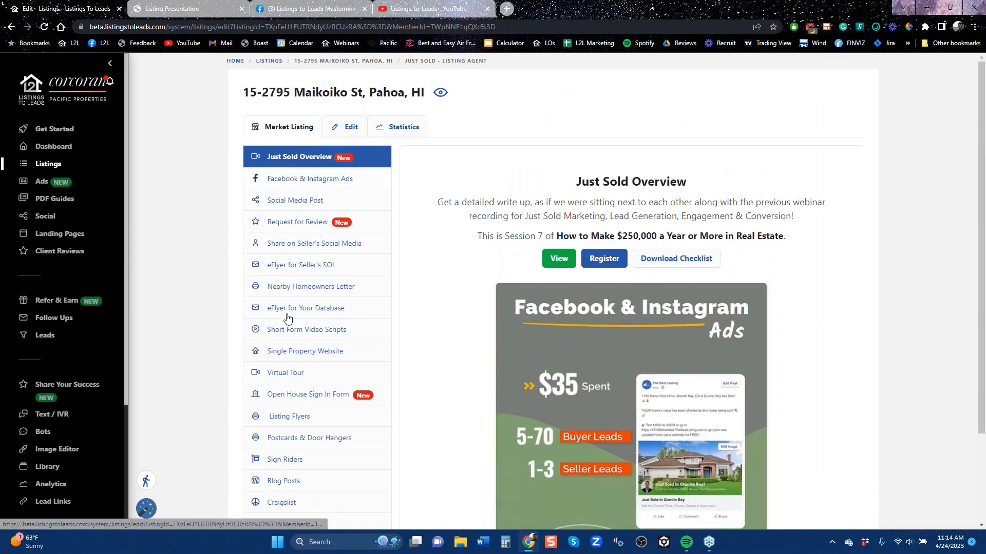
Open the listing's Facebook & Instagram Ads form and examine the ad preview, the editable post text and the lifetime budget
left_click(288, 187)
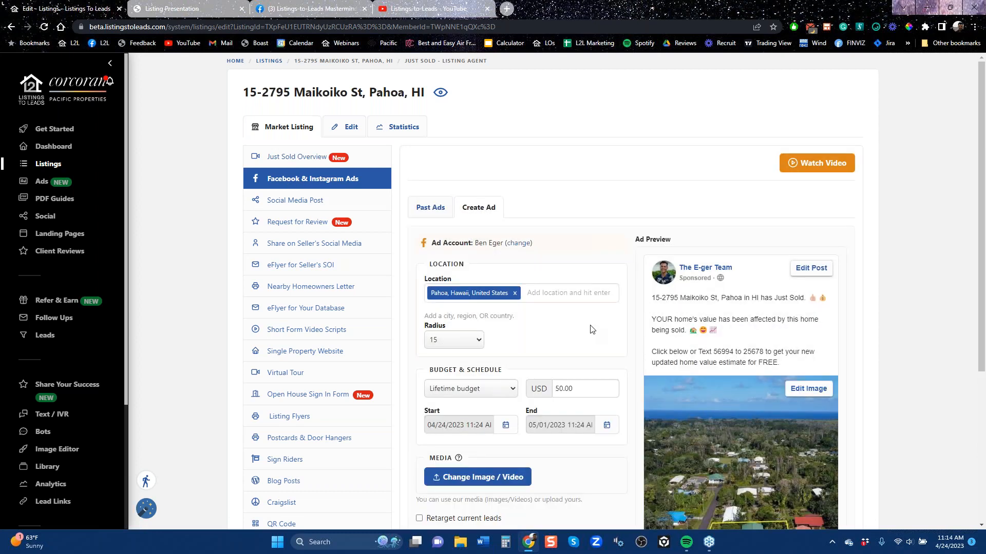
scroll(589, 326, "down", 5)
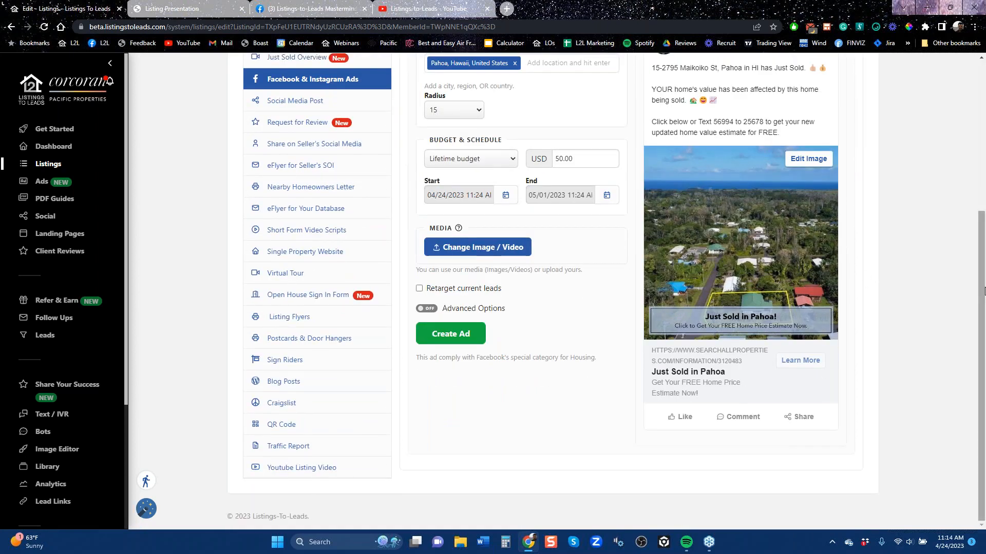
left_click_drag(982, 263, 982, 241)
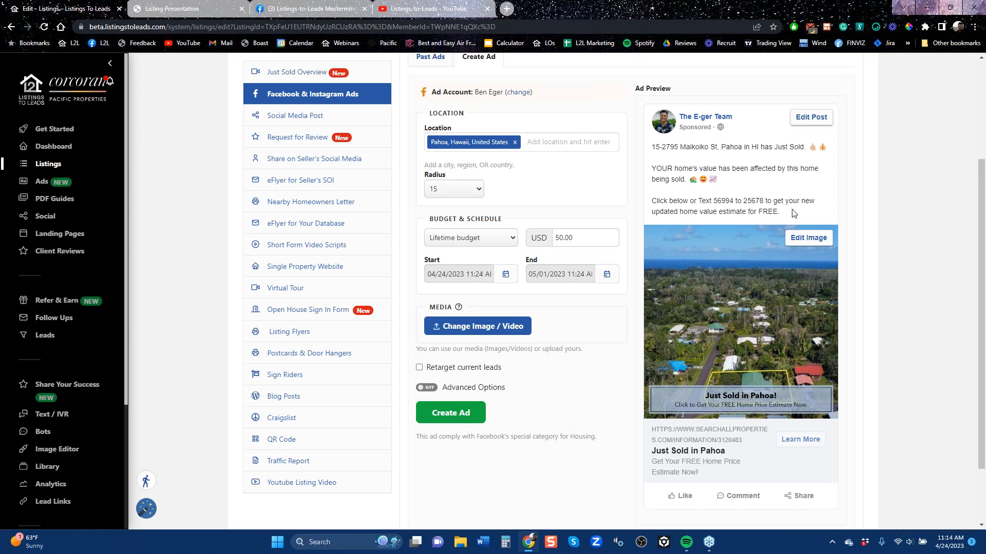
left_click_drag(724, 158, 689, 168)
left_click_drag(573, 243, 554, 244)
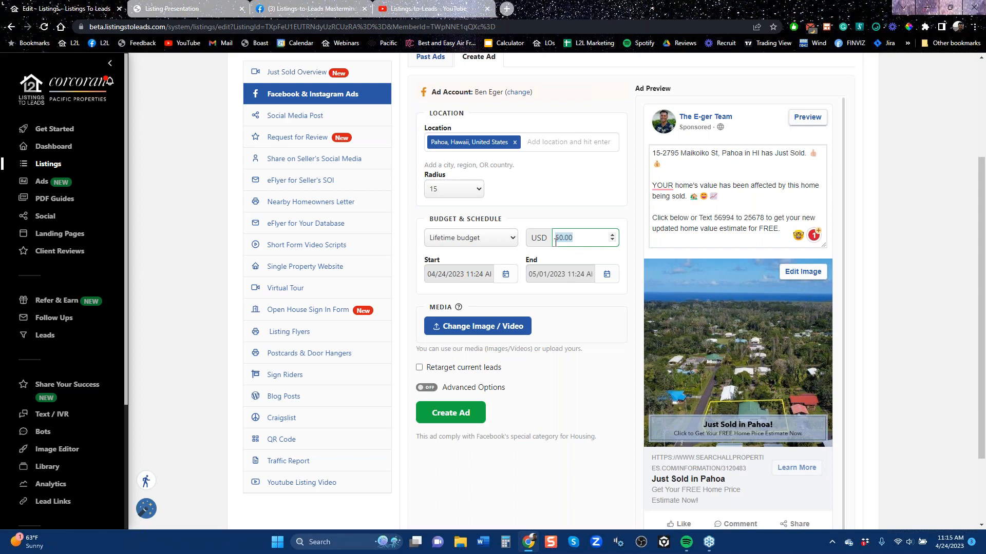
left_click(623, 310)
Open the listing's Social Media Post tool and view the Facebook post that was auto posted for it
left_click(290, 122)
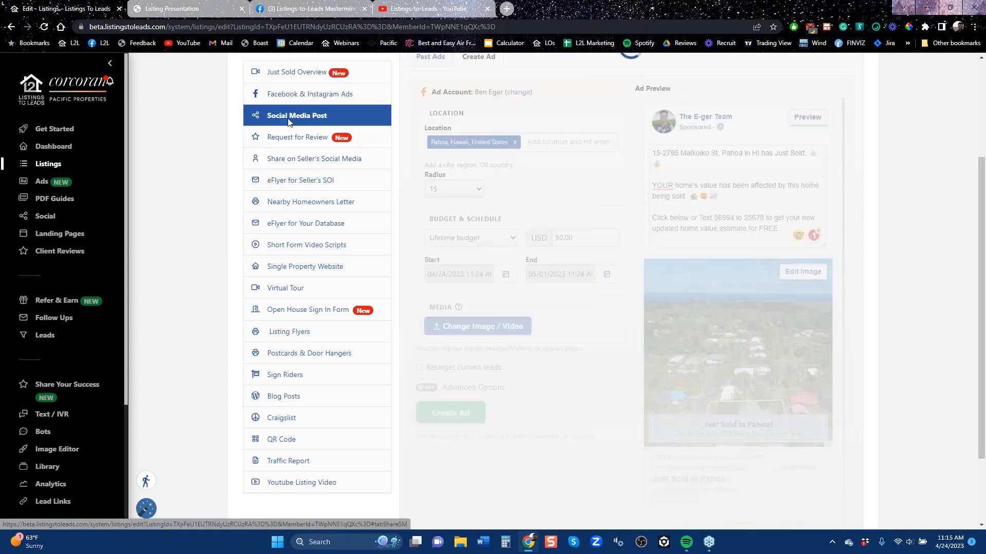
scroll(461, 267, "up", 3)
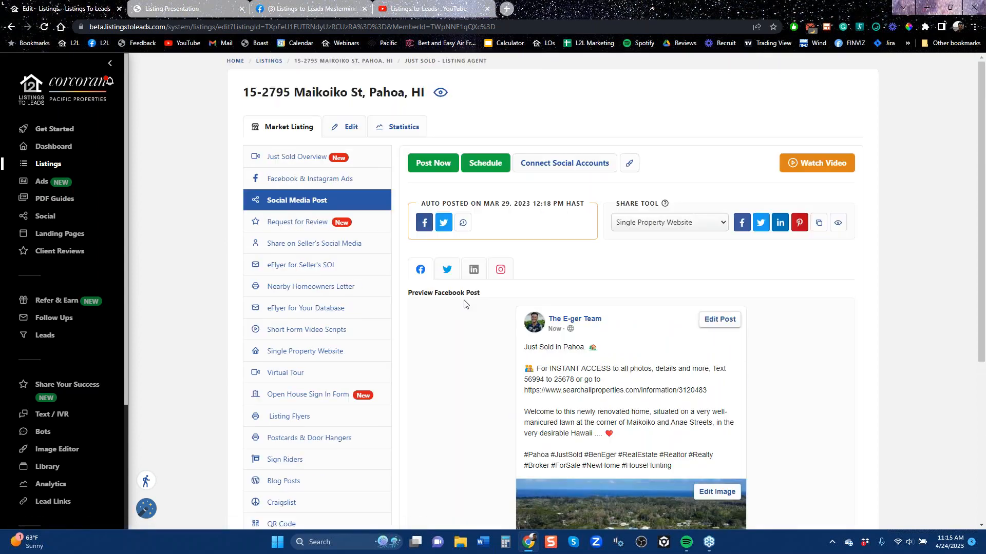
left_click(424, 224)
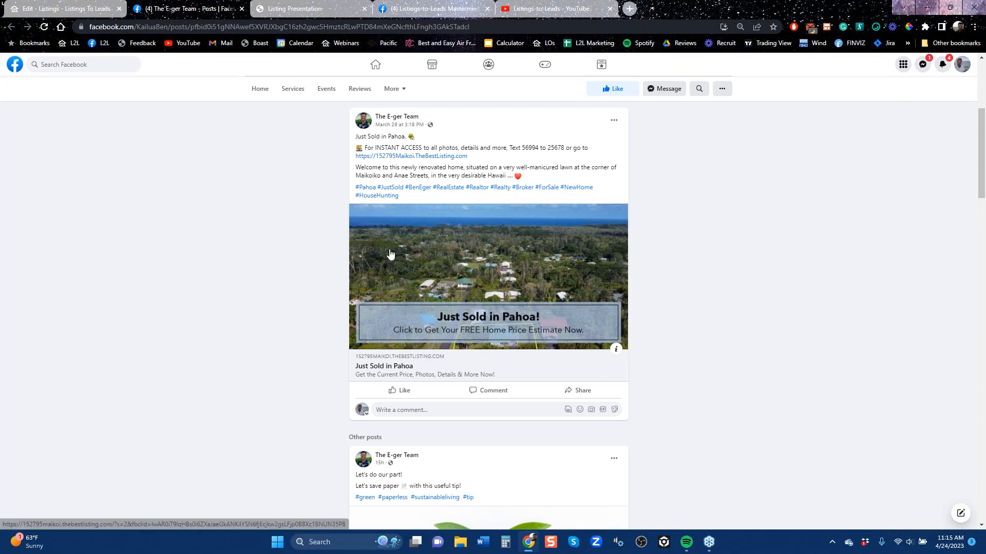
Follow the Facebook post to the single property website and look through its details, photos, reviews and home value forms, reloading past the lead popup
left_click(509, 267)
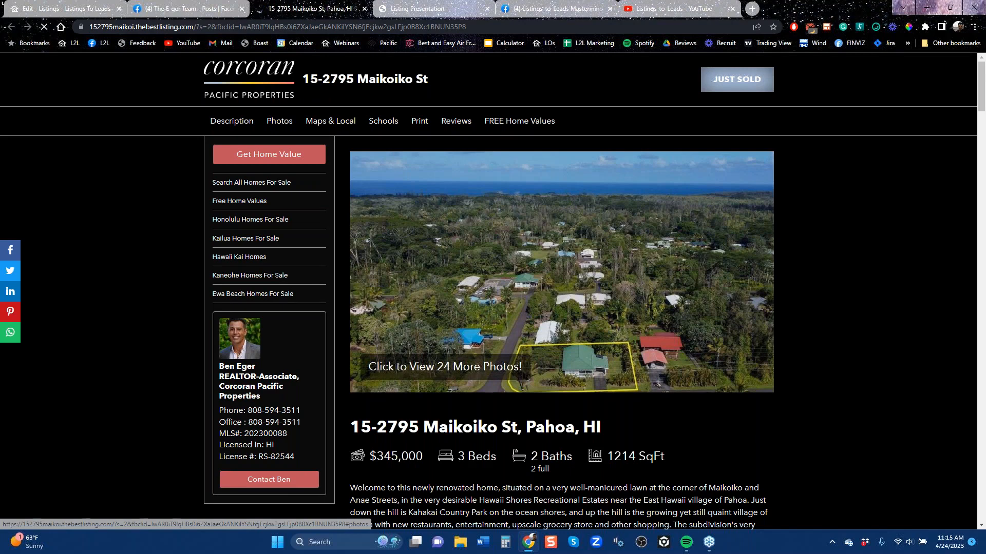
scroll(645, 368, "down", 15)
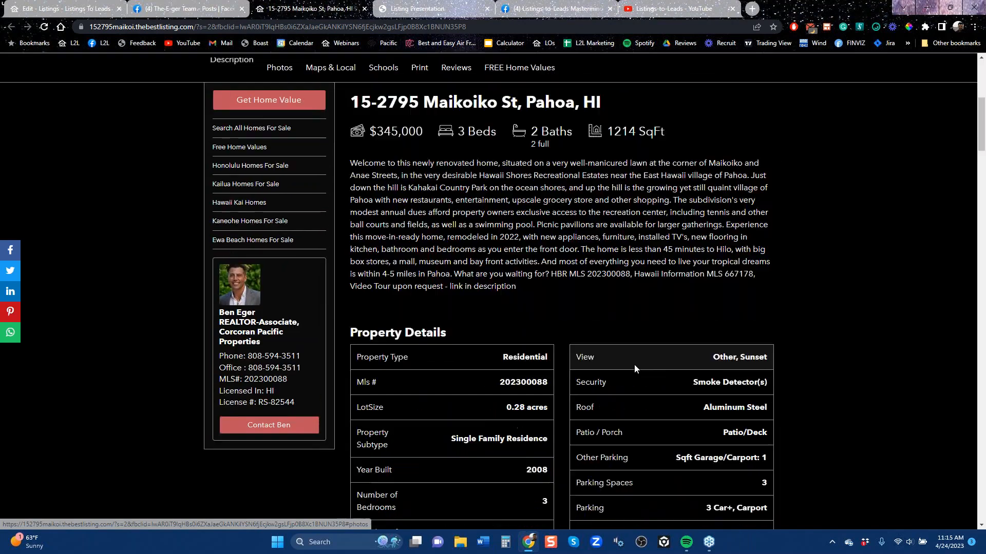
scroll(645, 368, "down", 6)
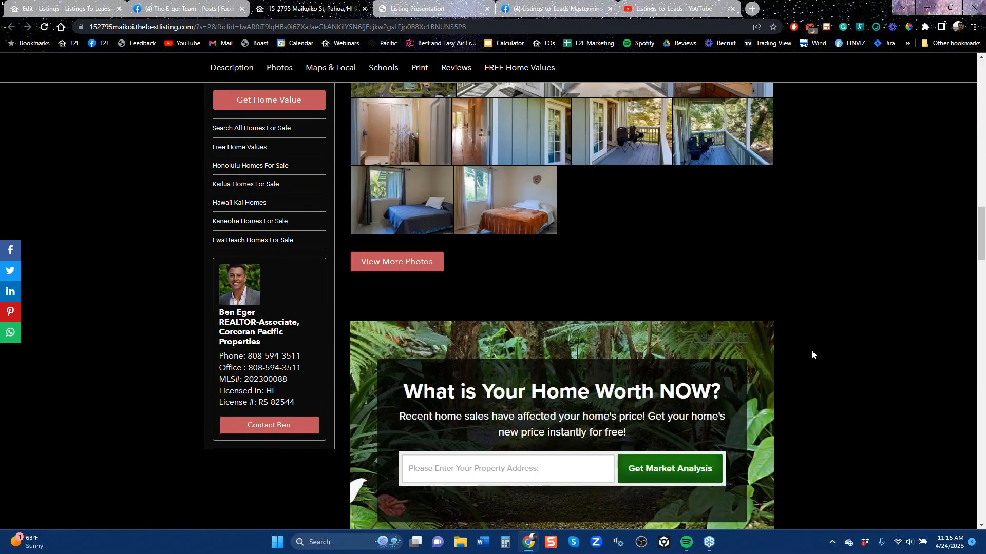
left_click_drag(981, 230, 983, 397)
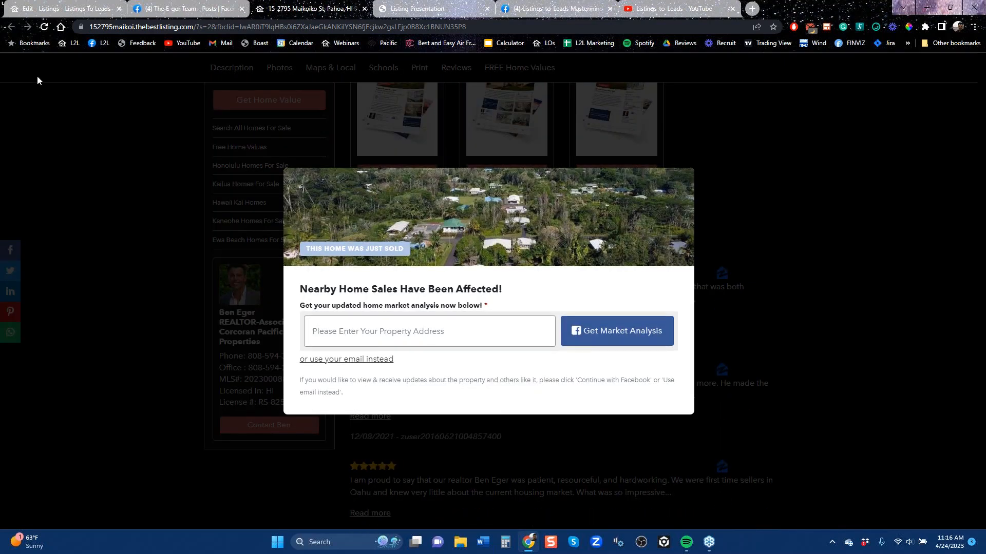
left_click(44, 28)
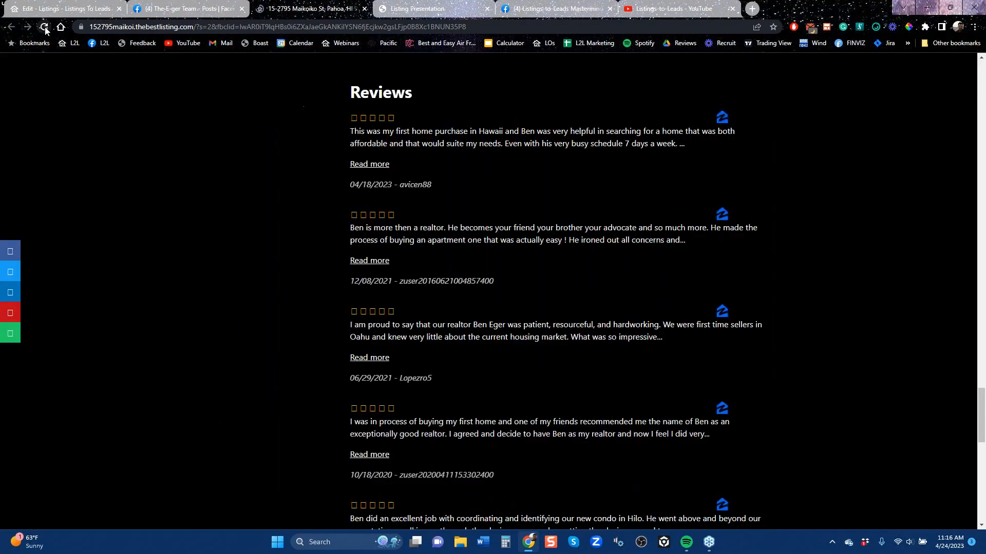
scroll(823, 249, "down", 5)
scroll(822, 250, "down", 1)
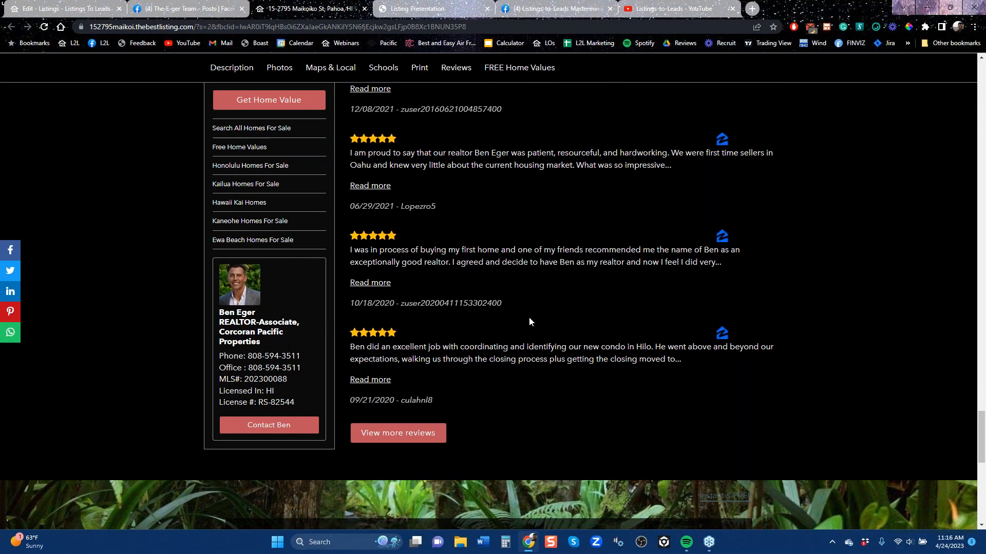
scroll(529, 318, "down", 5)
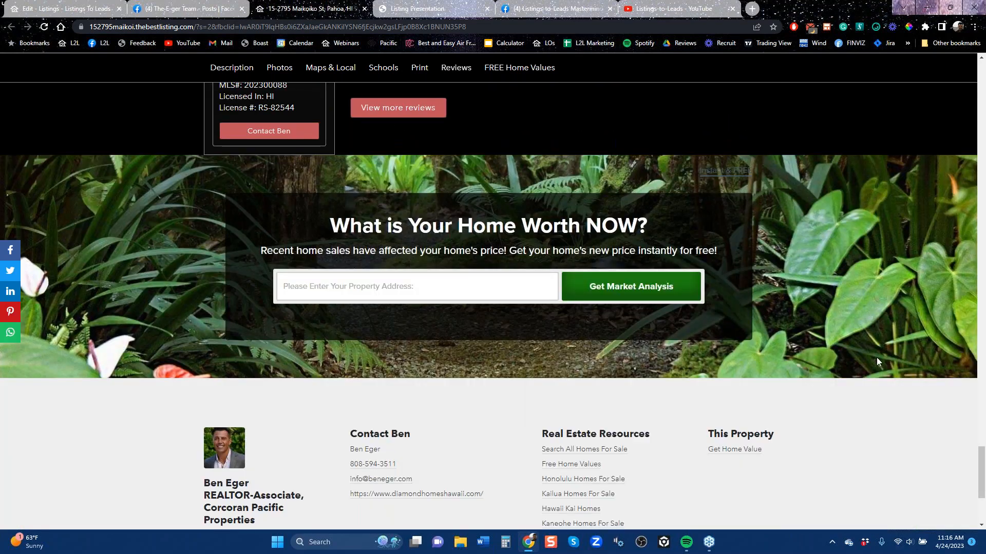
Return to the Pahoa listing's marketing tools and look through the Request for Review email meant for the seller
scroll(879, 356, "up", 7)
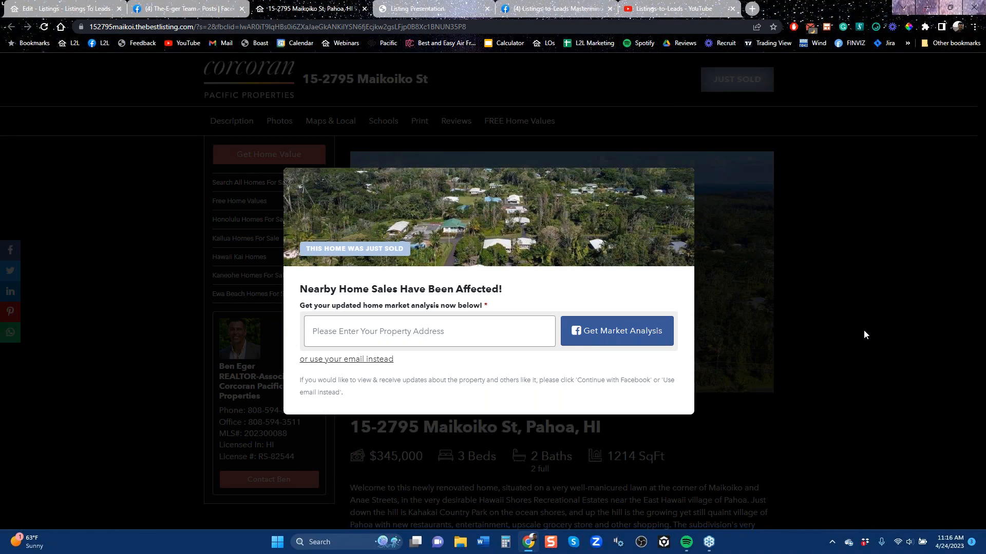
left_click(83, 10)
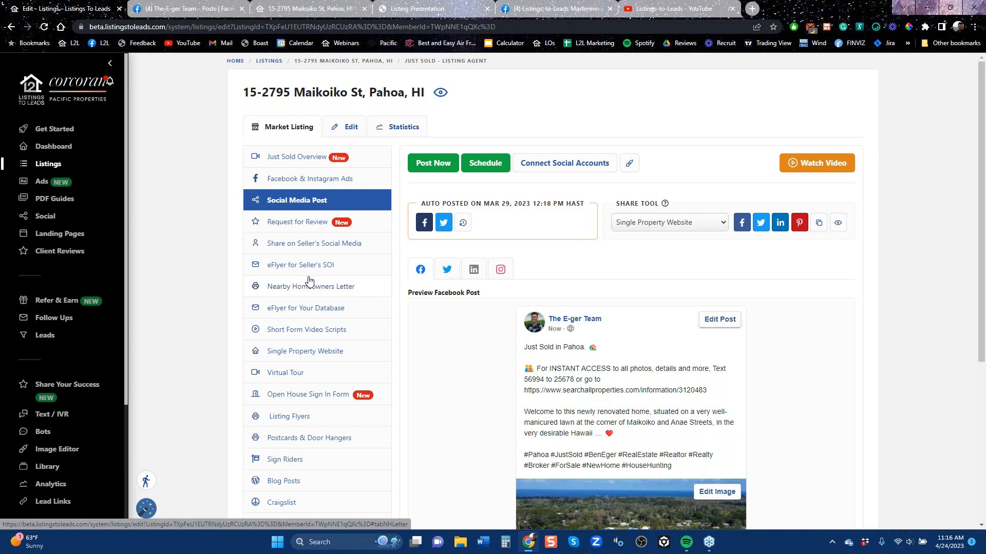
left_click(294, 224)
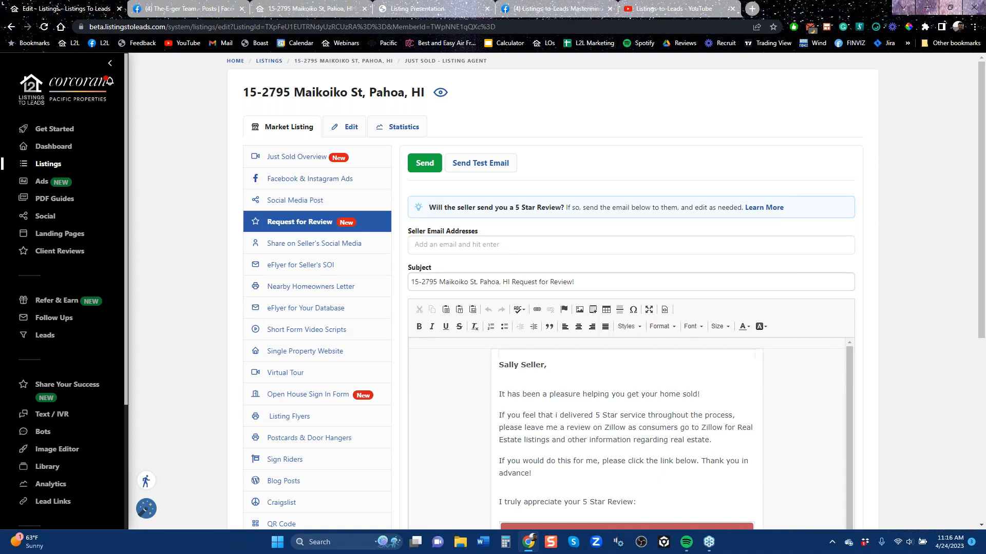
scroll(975, 317, "down", 2)
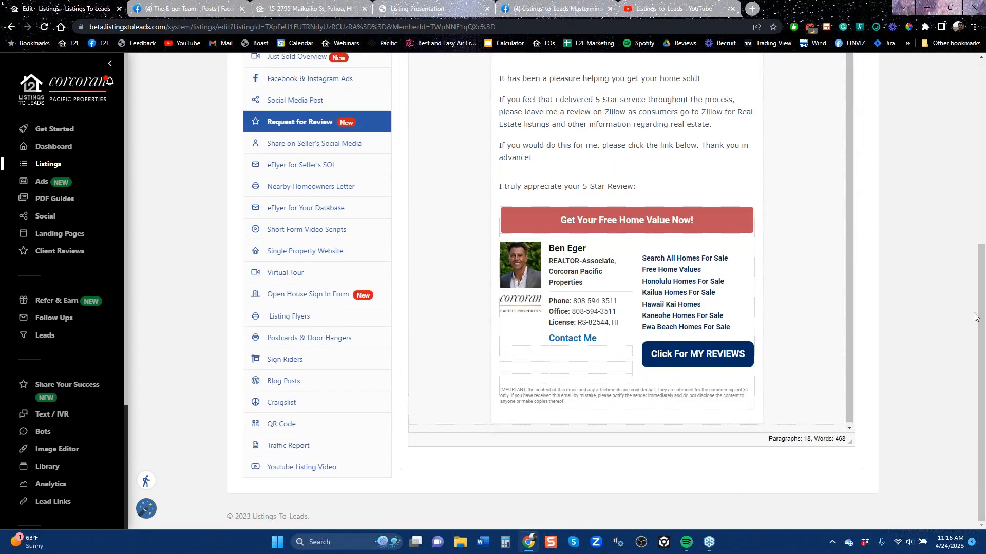
scroll(975, 316, "up", 6)
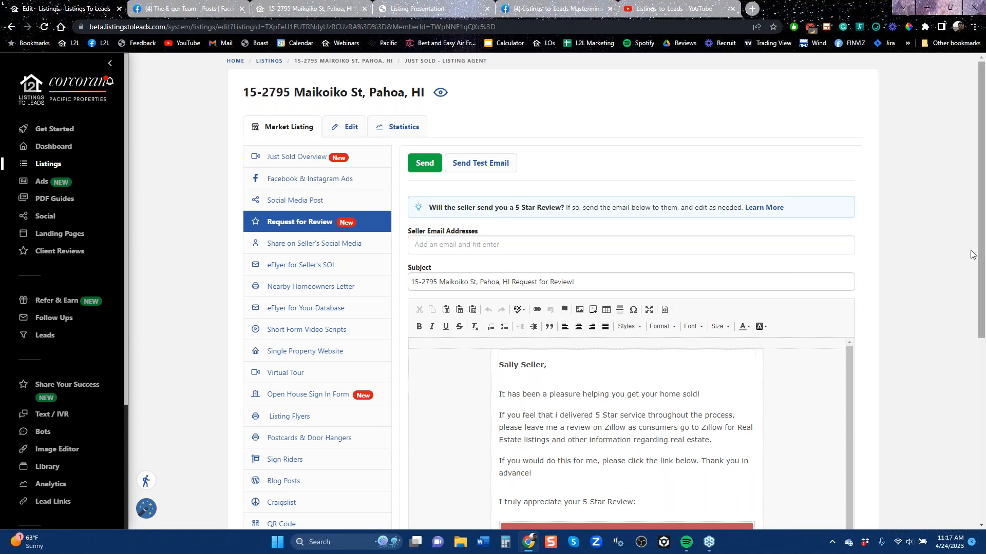
left_click_drag(981, 256, 982, 303)
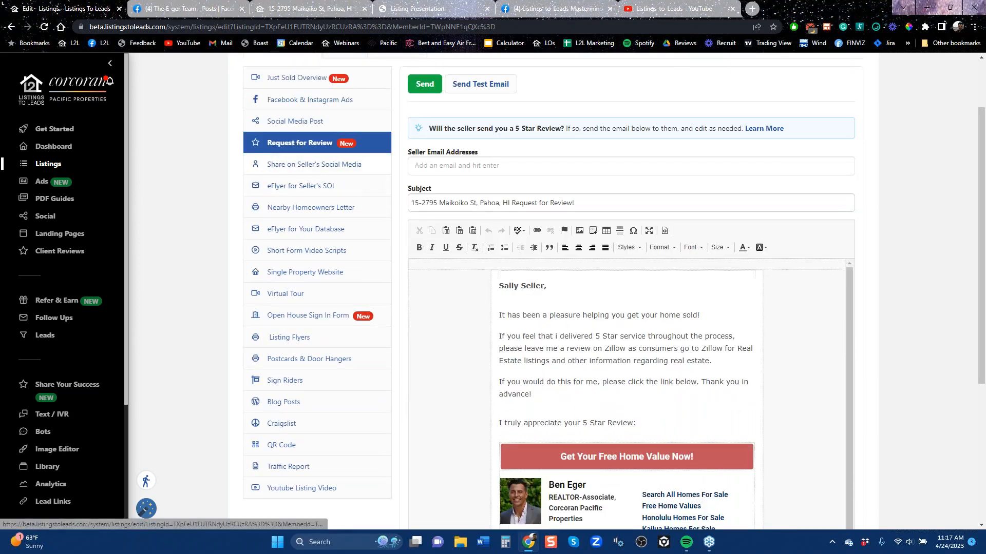
Open the listing's Share on Seller's Social Media tool and copy the full recommendation text with the property website link
left_click(308, 172)
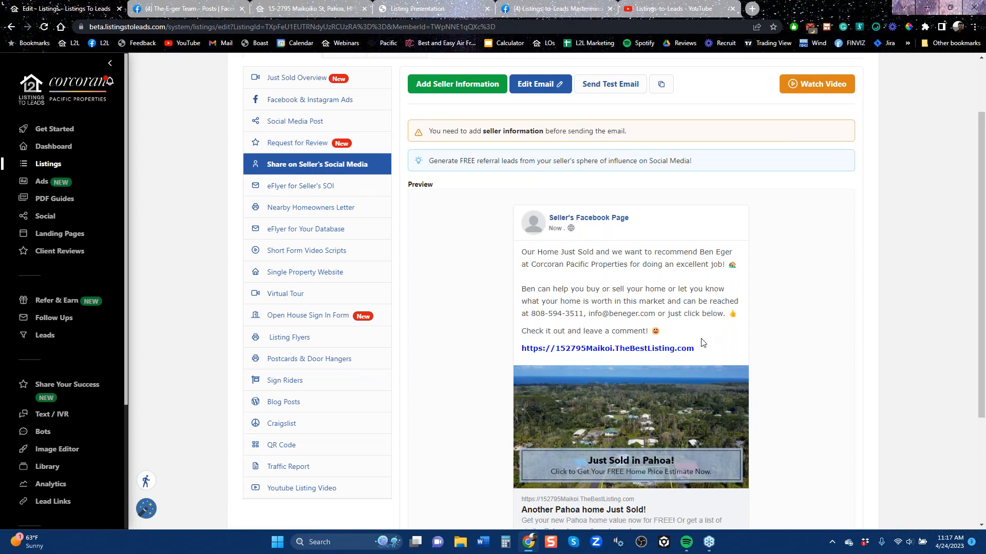
left_click_drag(701, 359, 521, 251)
right_click(523, 259)
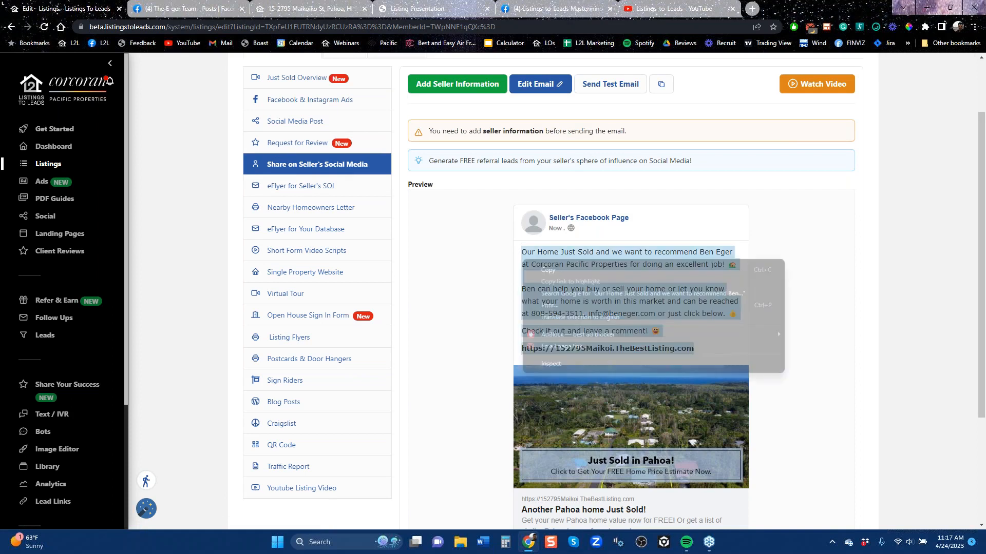
left_click(552, 270)
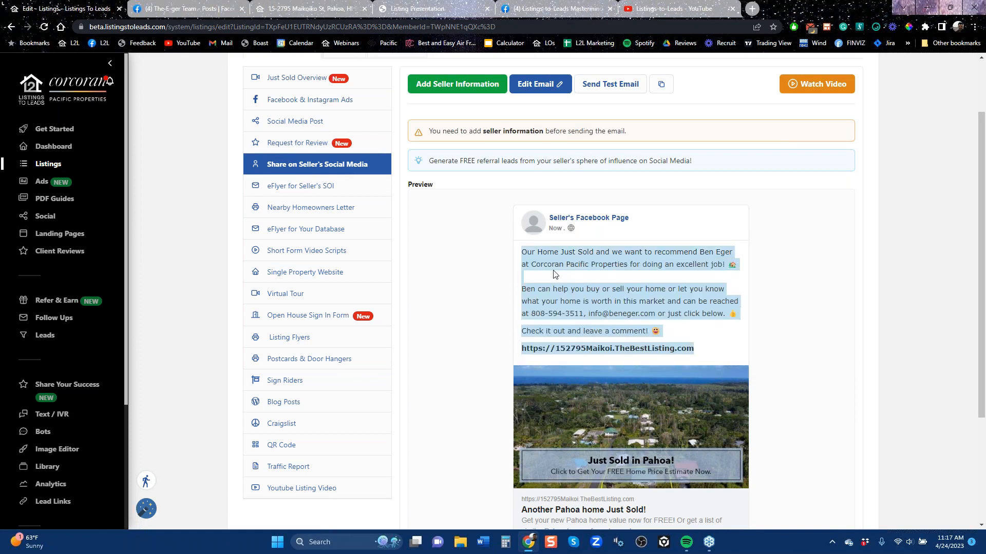
Switch to Facebook's home feed and publish the copied Just Sold recommendation with its property link as a public post
left_click(559, 9)
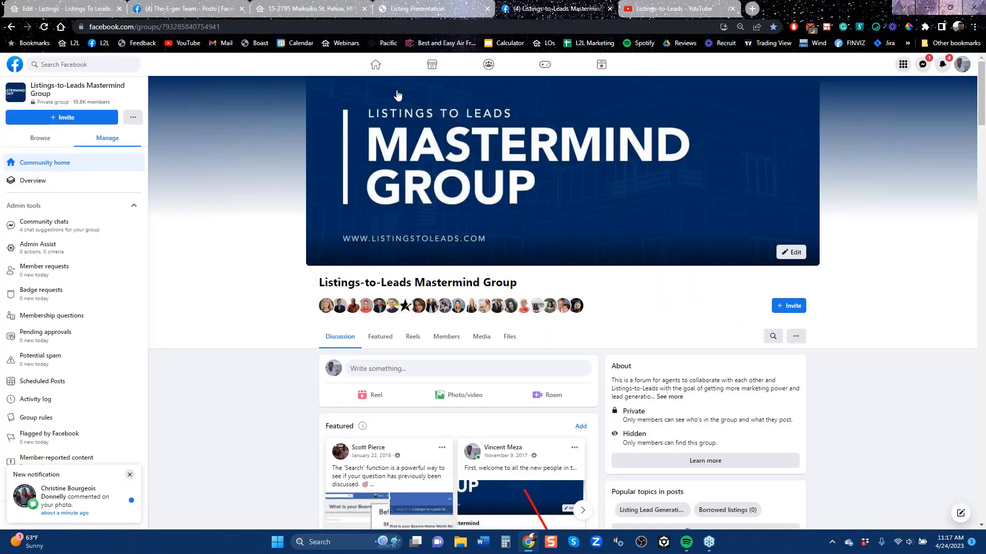
left_click(375, 72)
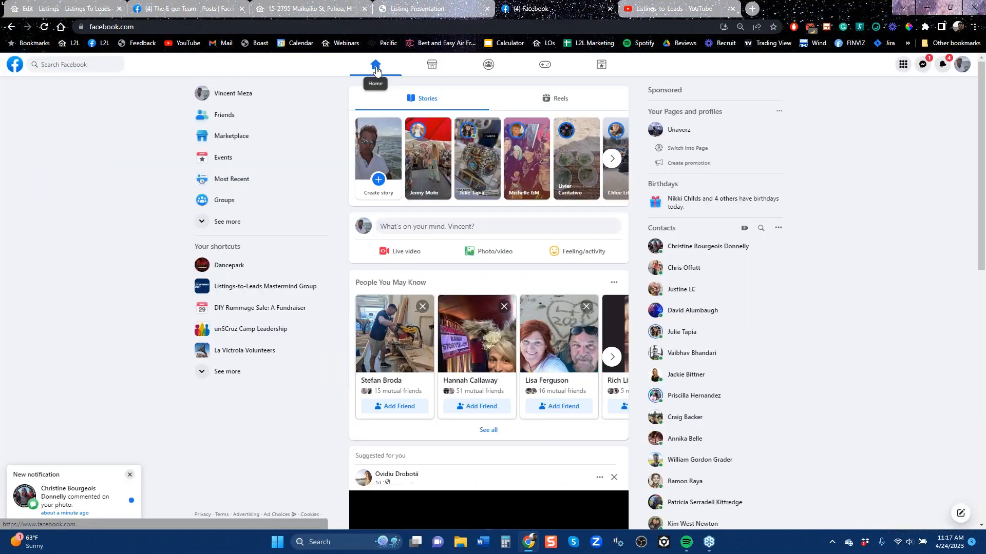
left_click(445, 232)
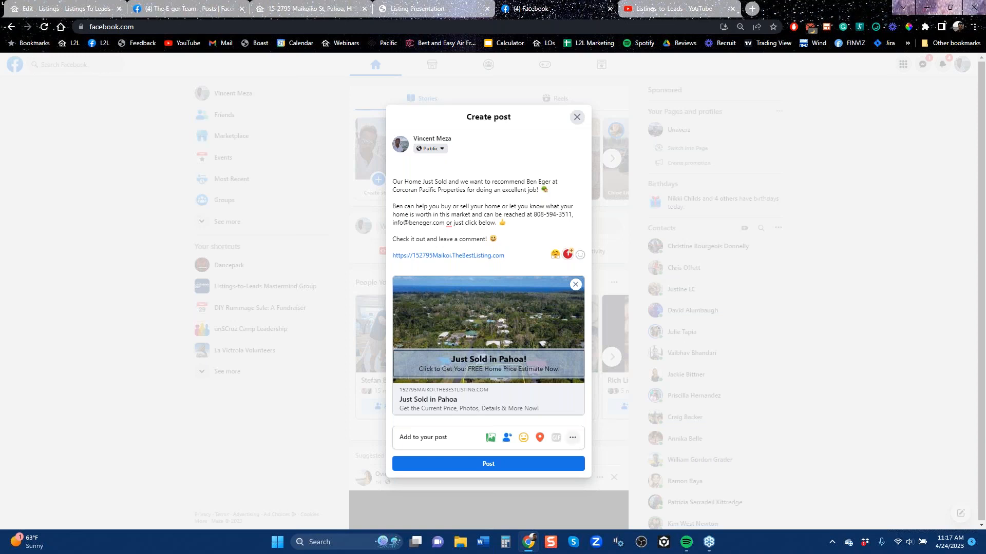
left_click(484, 464)
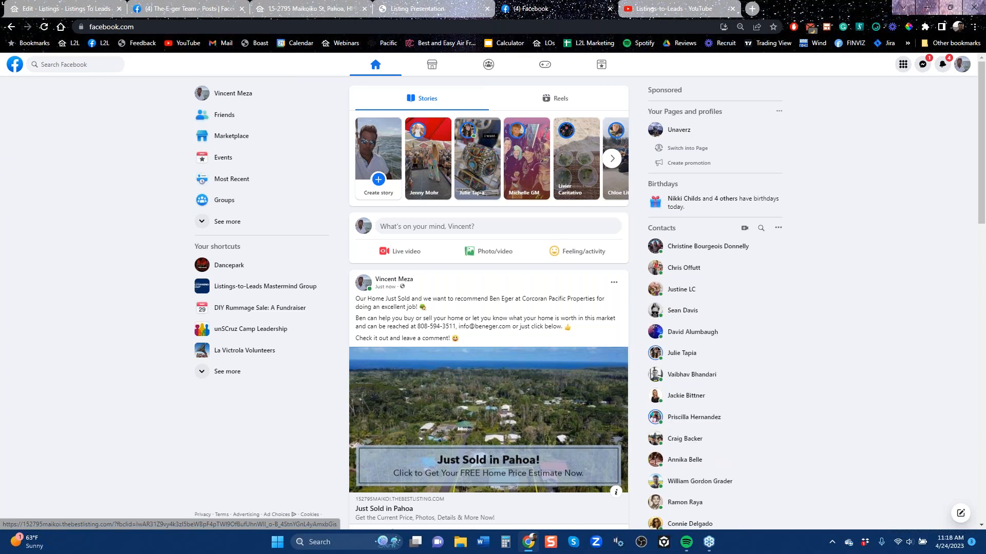
Follow the new post to the property website, bring up its home market analysis form, and return to the Facebook feed
left_click(494, 443)
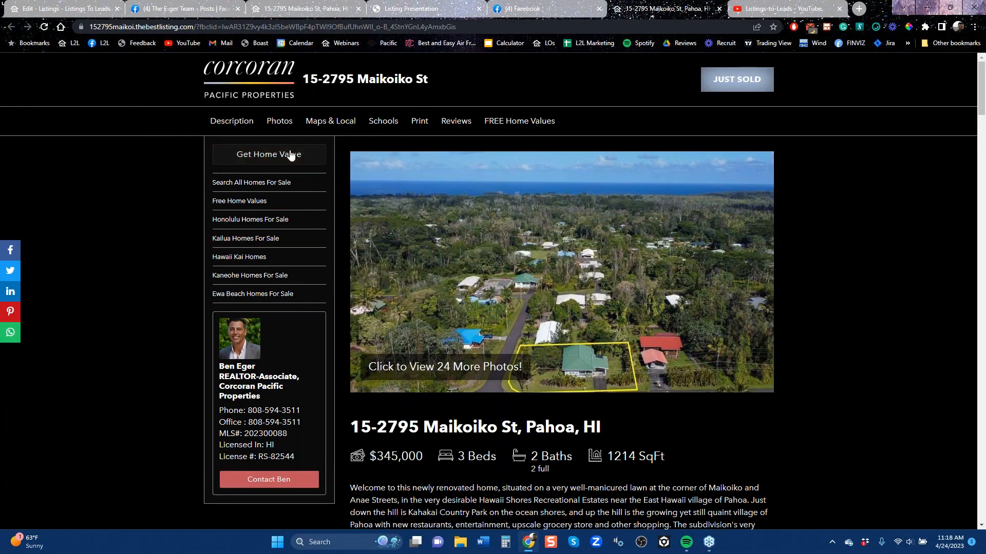
left_click(291, 155)
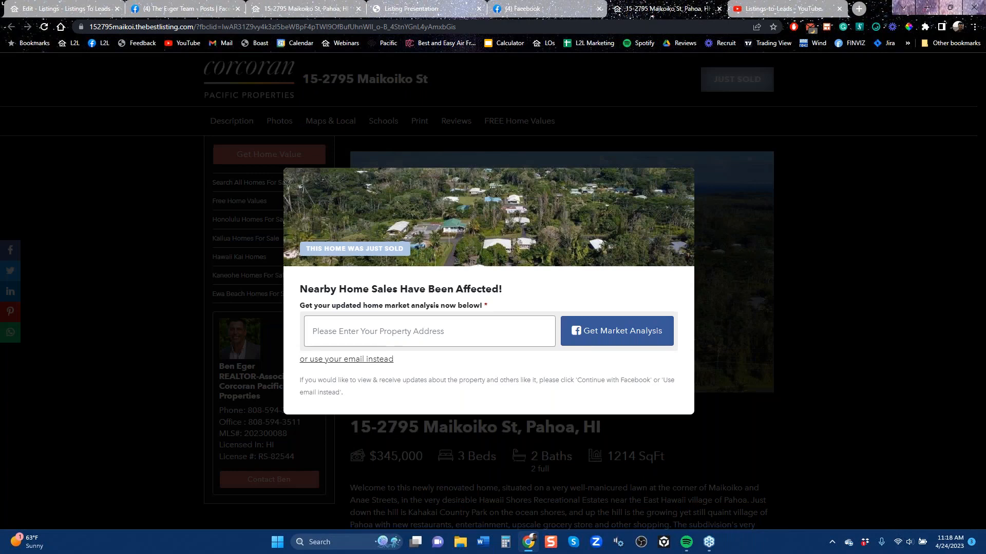
left_click(525, 10)
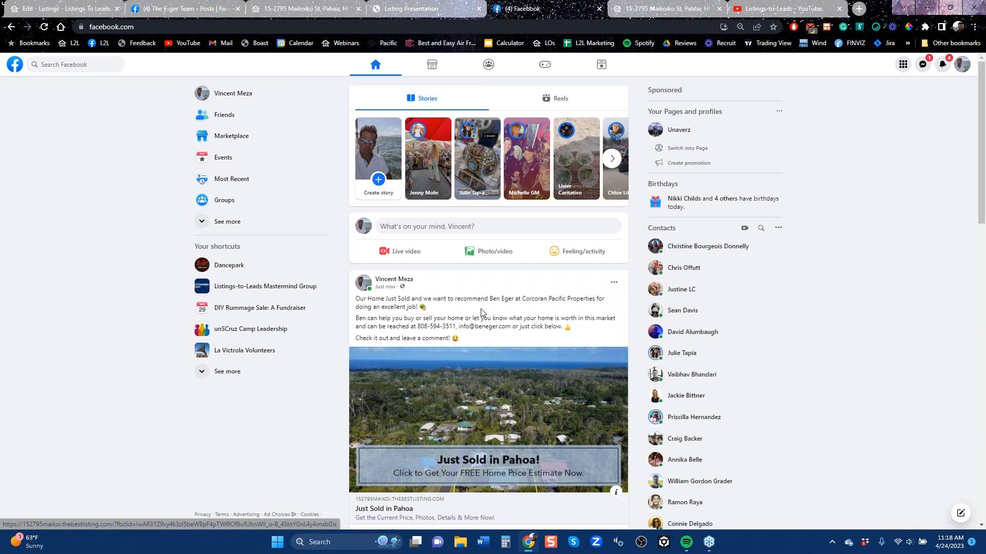
Back in the listing's marketing tools, open Nearby Homeowners Letter and download the second letter template
left_click(82, 15)
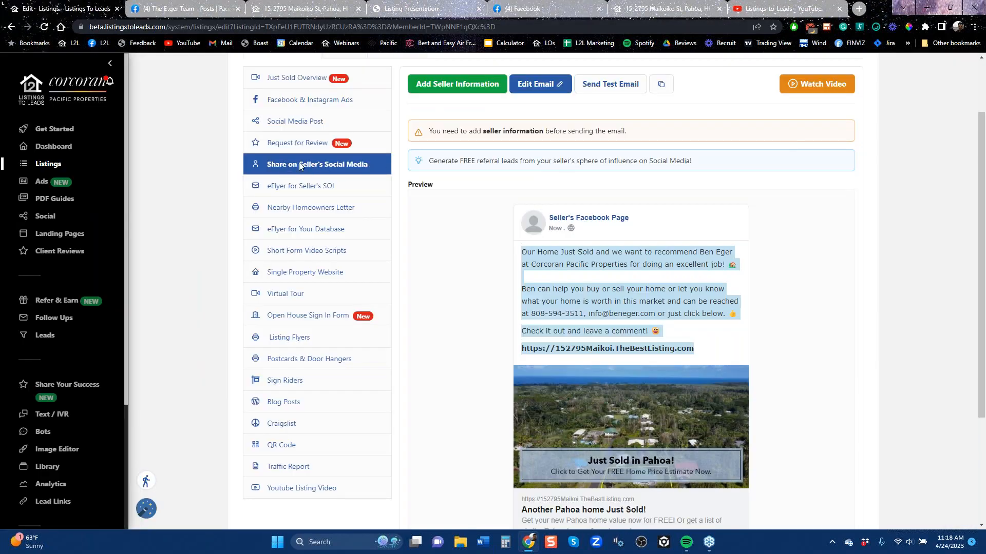
left_click(306, 210)
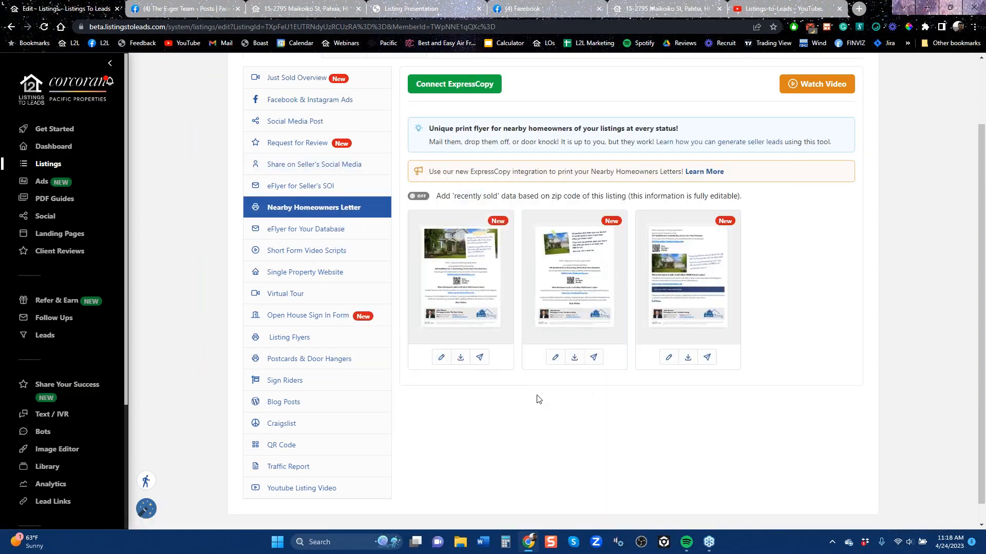
left_click(575, 359)
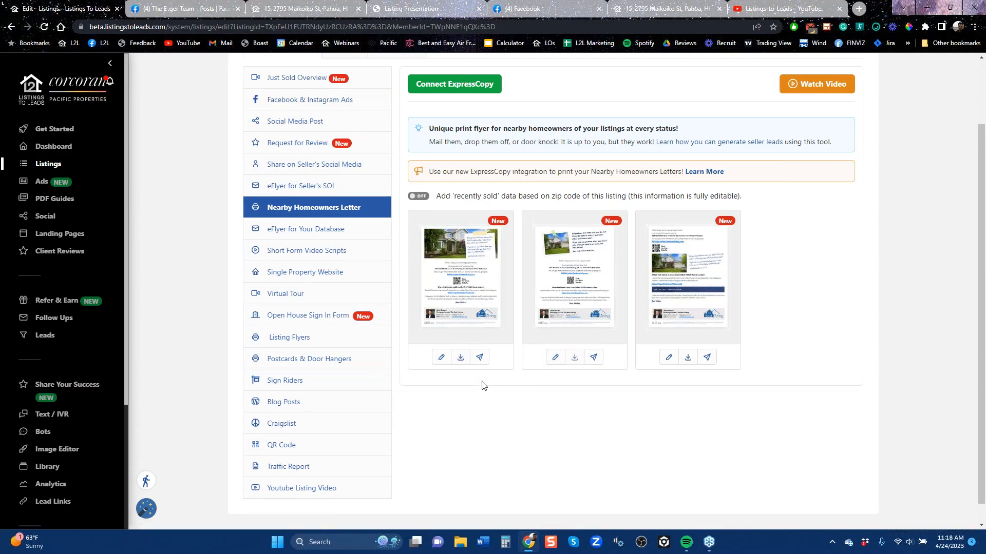
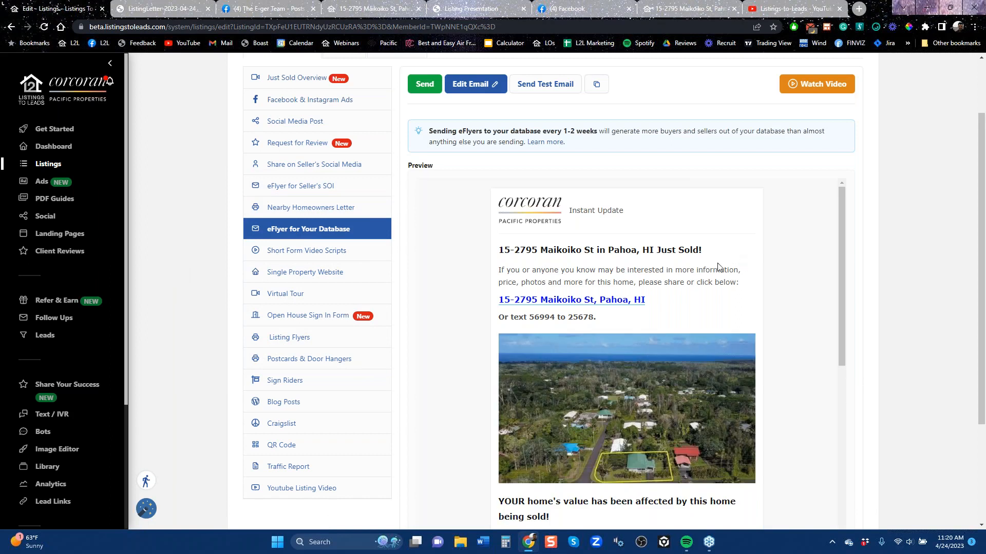
Read the rest of the database eFlyer preview, and open Short Form Video Scripts to read the whole Just Sold script
left_click_drag(842, 239, 849, 389)
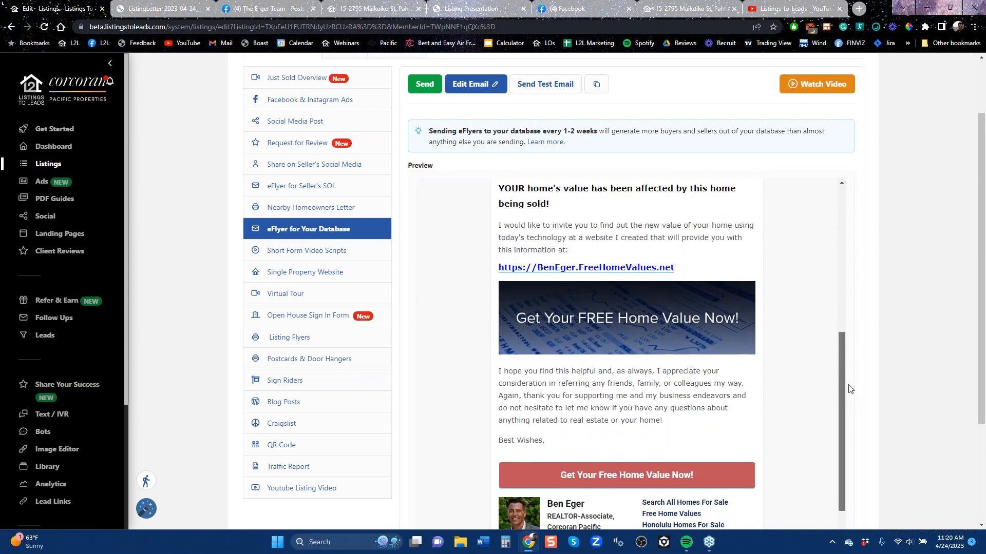
left_click_drag(849, 389, 849, 390)
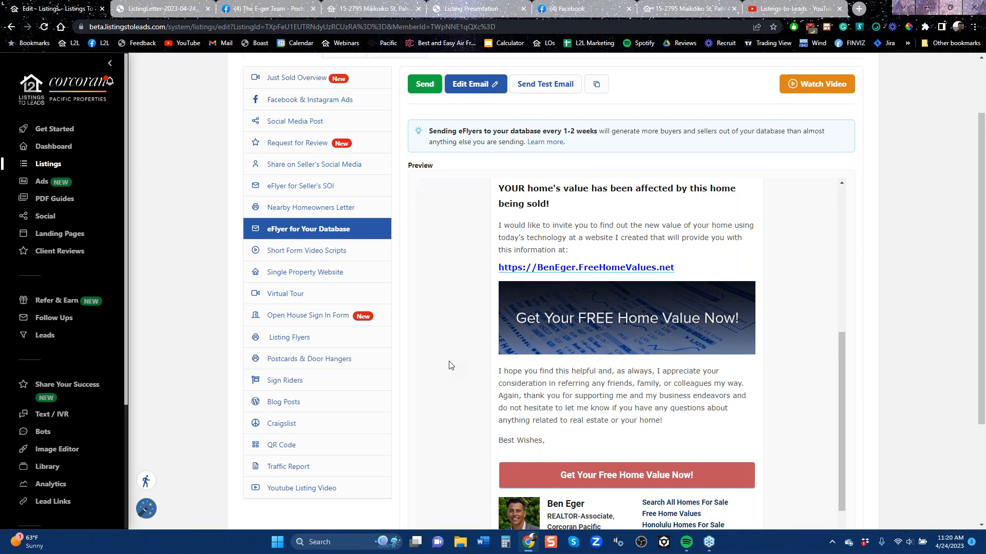
left_click(288, 251)
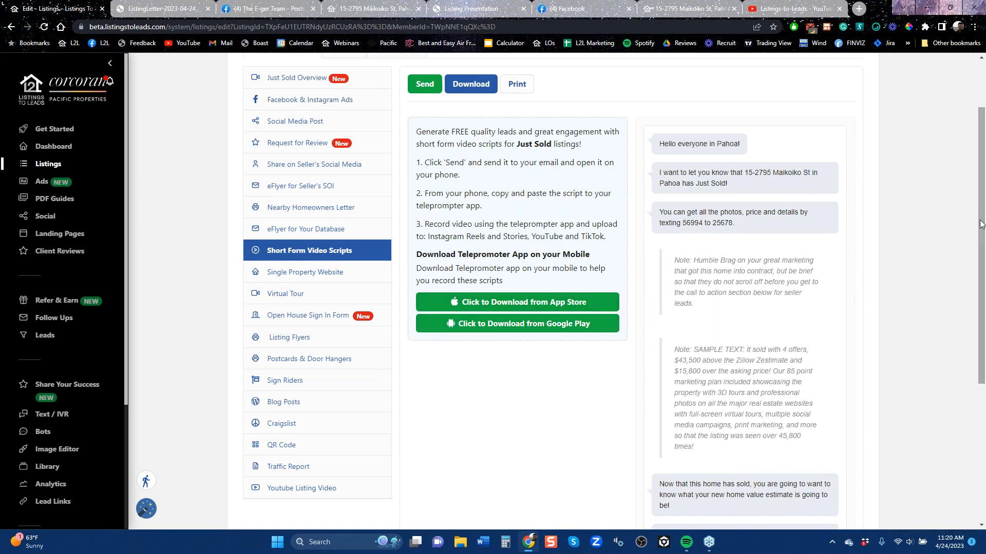
left_click_drag(984, 251, 984, 355)
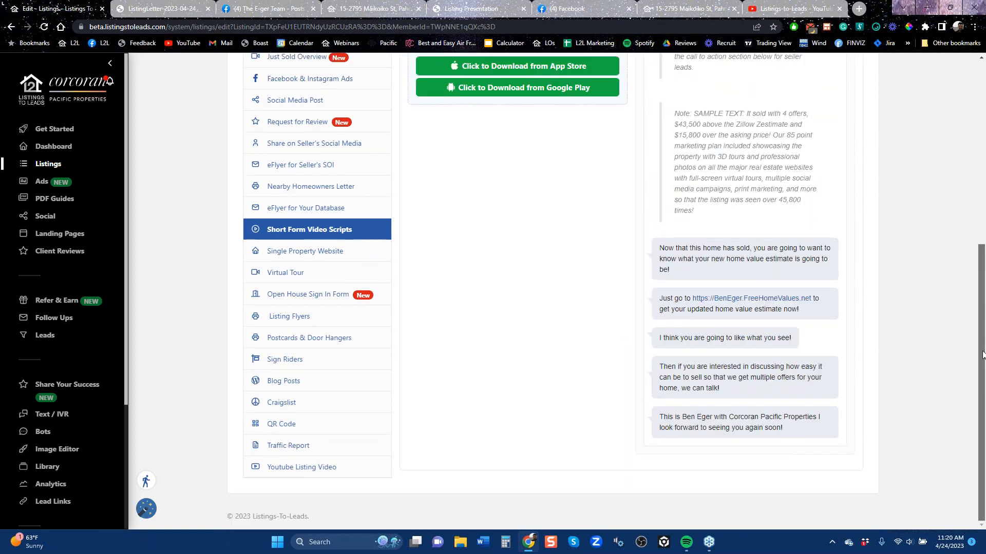
scroll(967, 204, "up", 4)
scroll(967, 204, "up", 2)
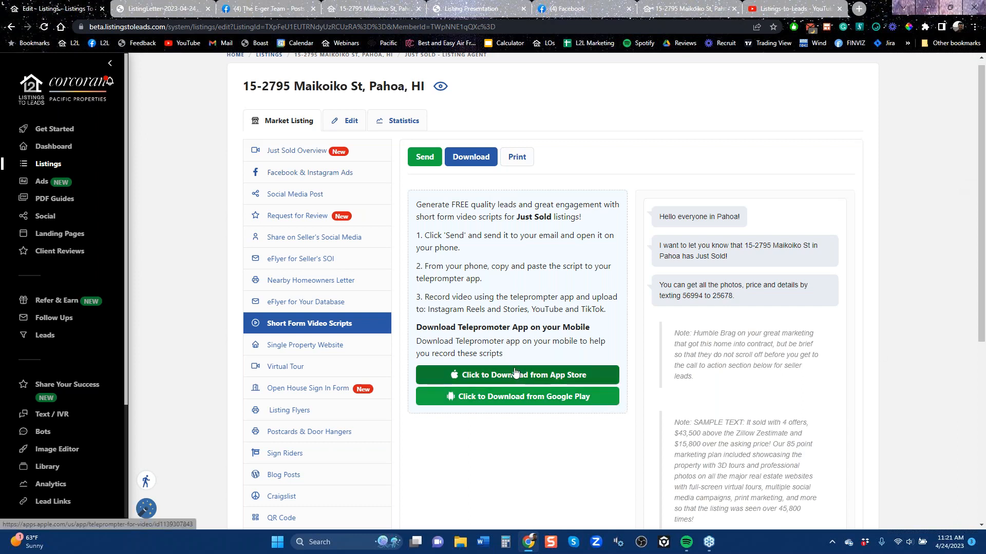
scroll(517, 375, "down", 6)
scroll(467, 177, "up", 6)
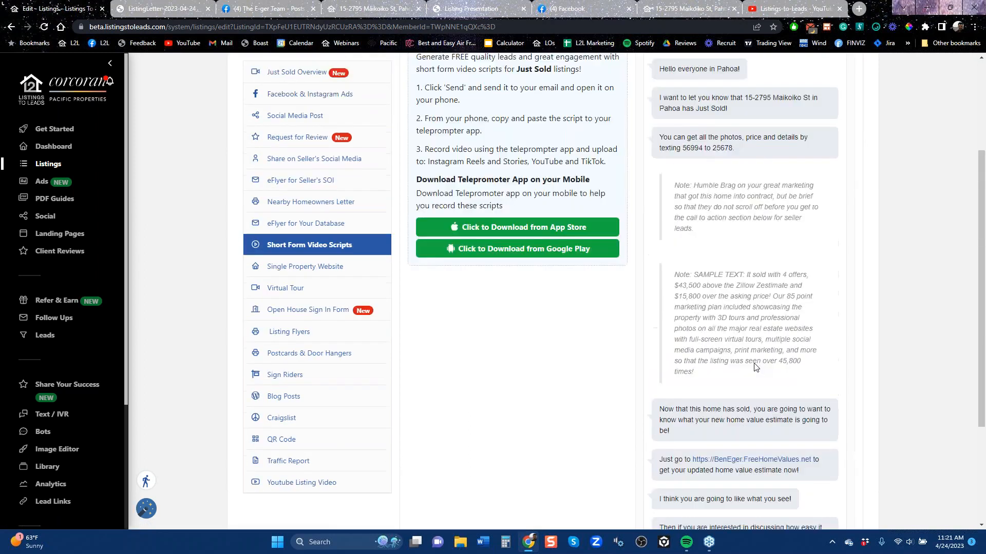
scroll(739, 264, "down", 6)
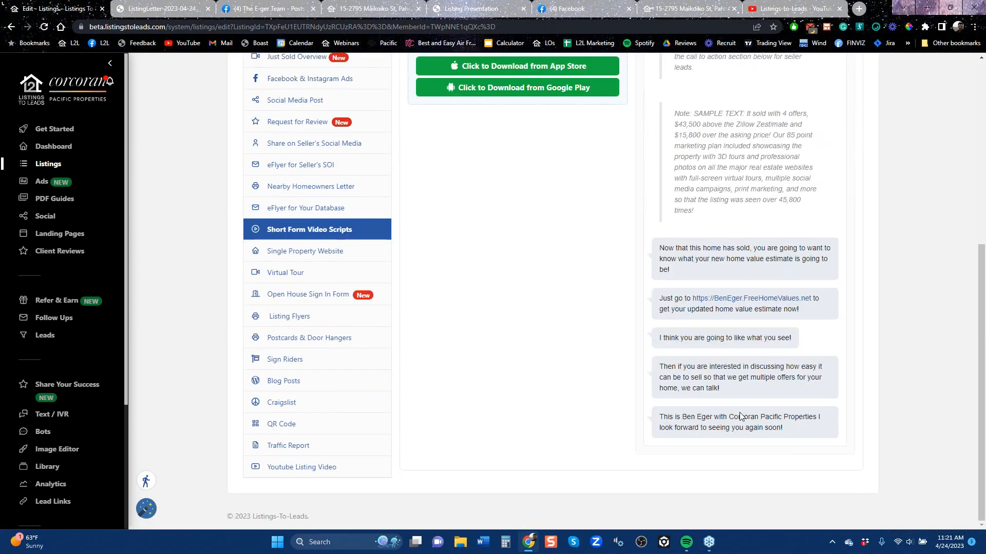
scroll(714, 392, "up", 6)
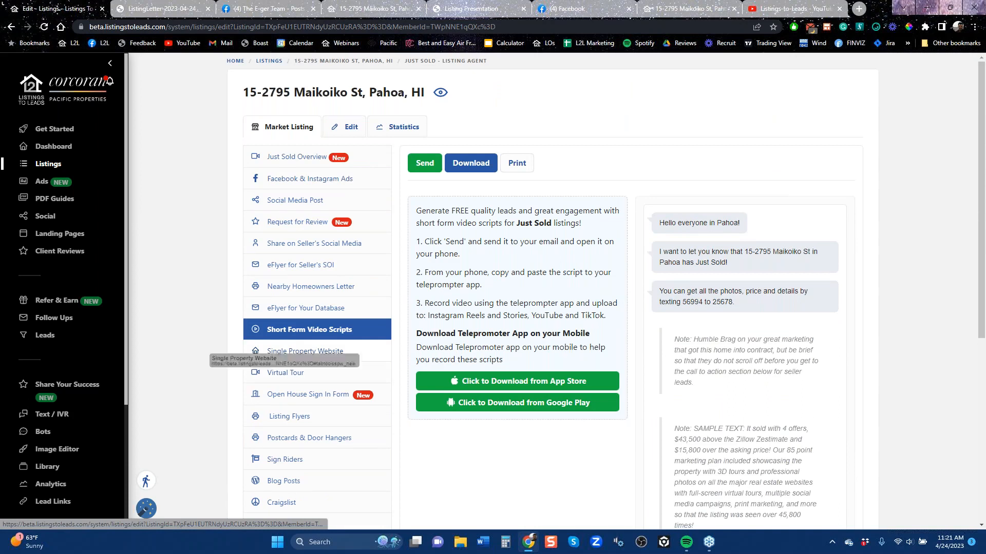
Open the Single Property Website tool and look over its default website choices and theme settings
left_click(288, 354)
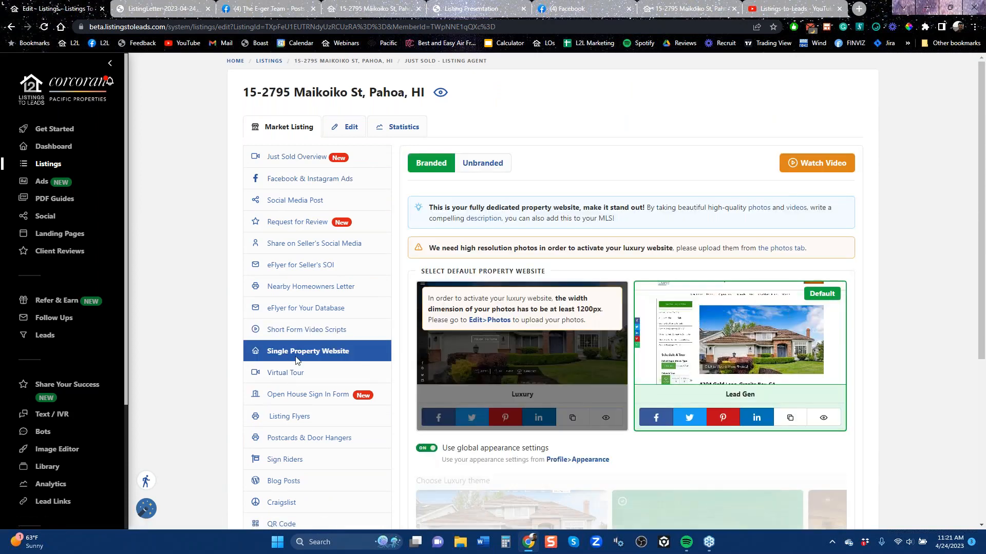
scroll(303, 377, "down", 2)
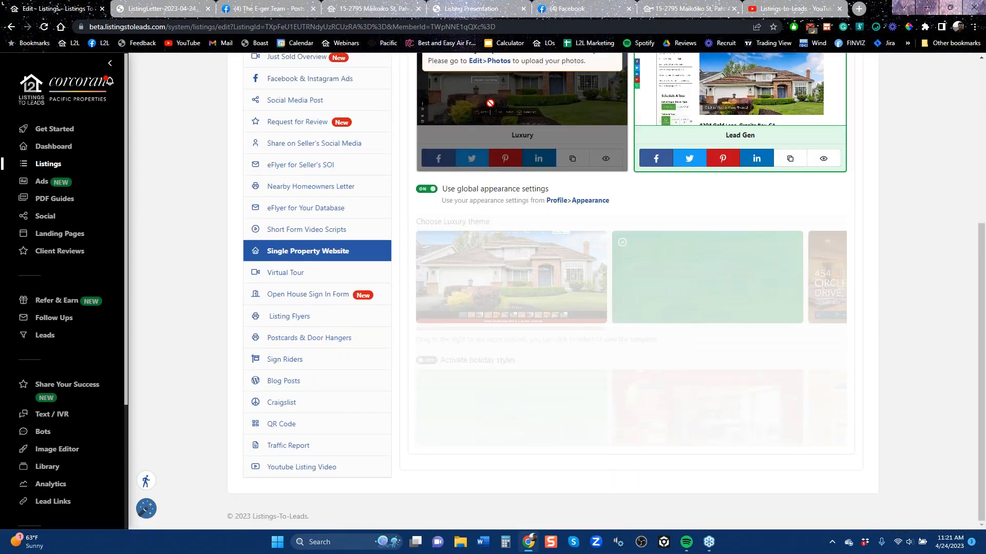
scroll(527, 118, "up", 5)
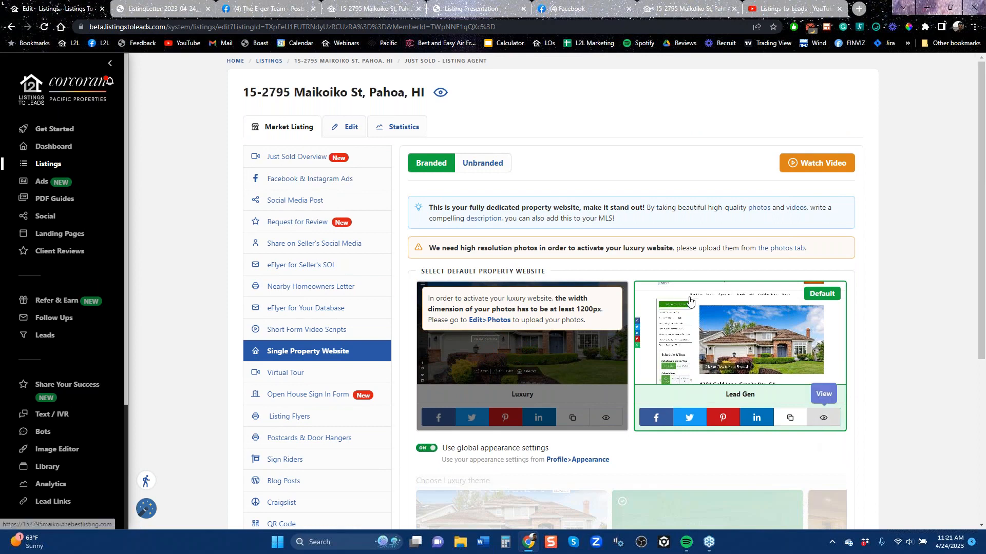
Reload the already open property website, and back in the listing's marketing tools close the downloaded listing letter
left_click(395, 7)
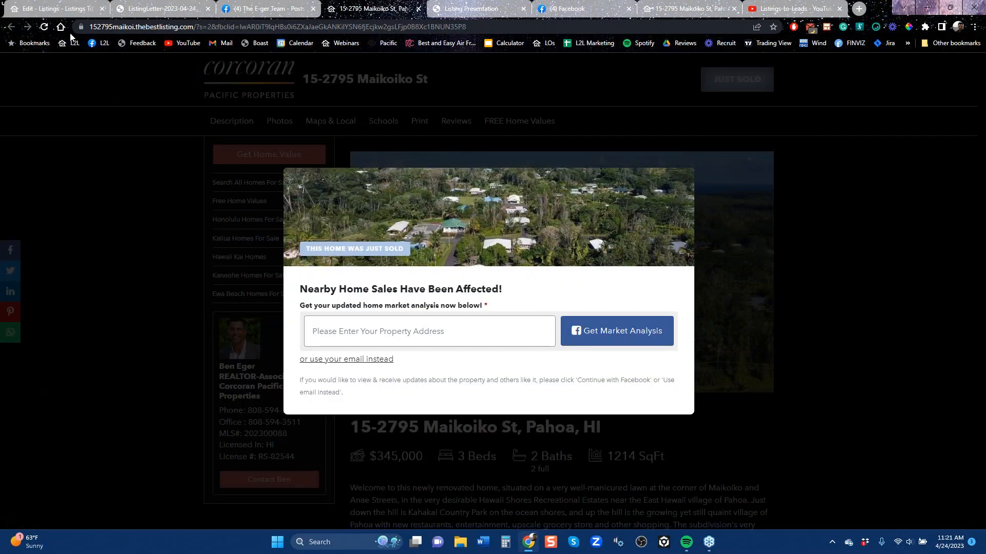
left_click(43, 27)
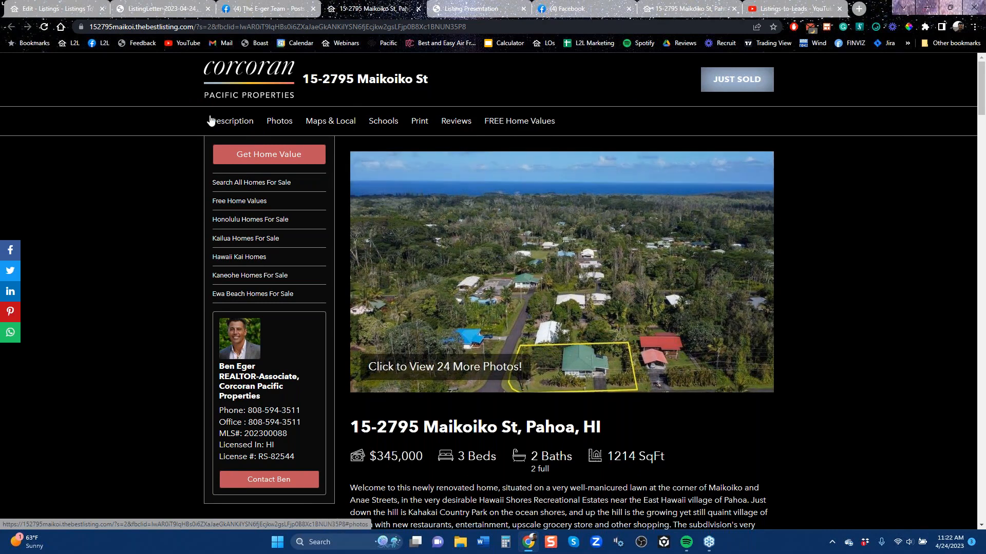
left_click(63, 9)
left_click(206, 9)
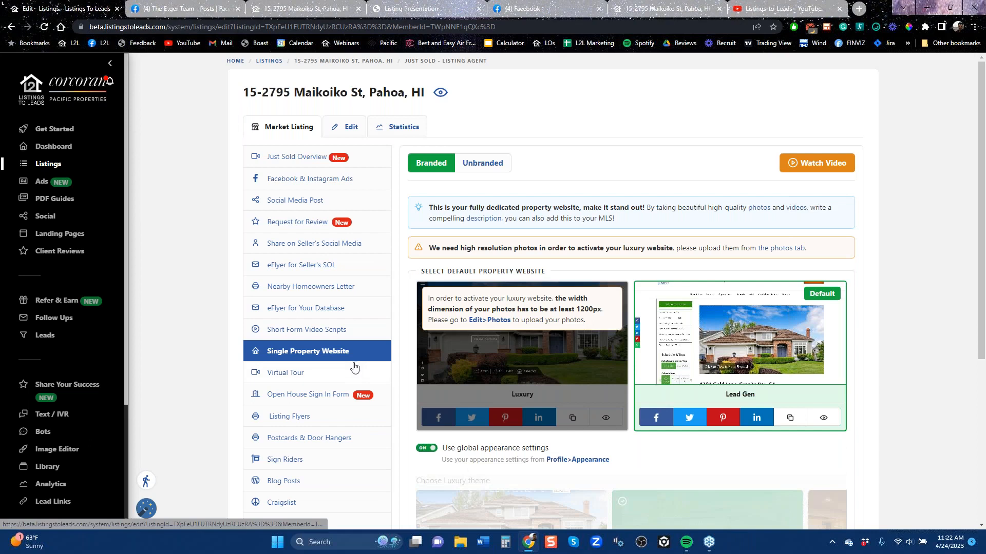
Open the Open House Sign In Form, and browse the Listing Flyers templates
left_click(336, 395)
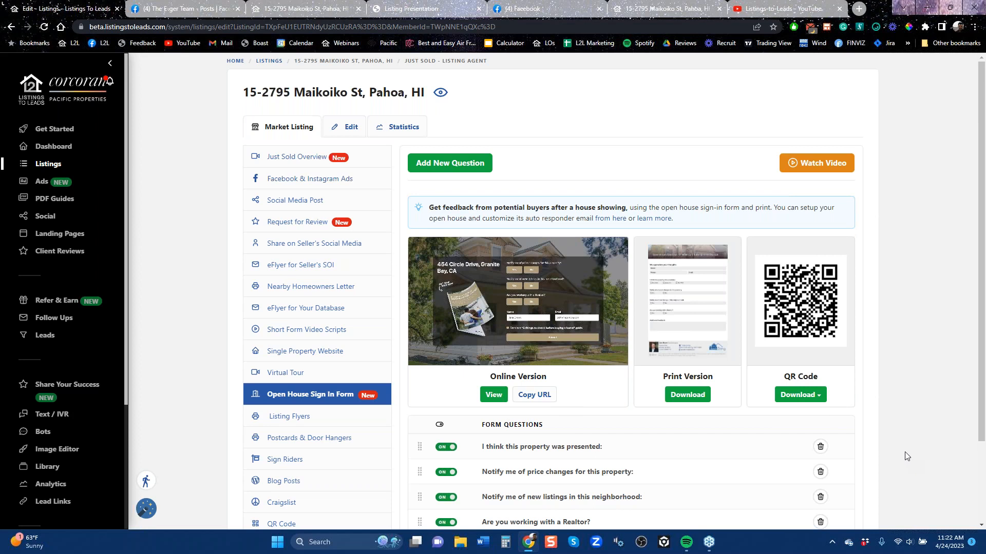
left_click(303, 417)
scroll(872, 376, "down", 2)
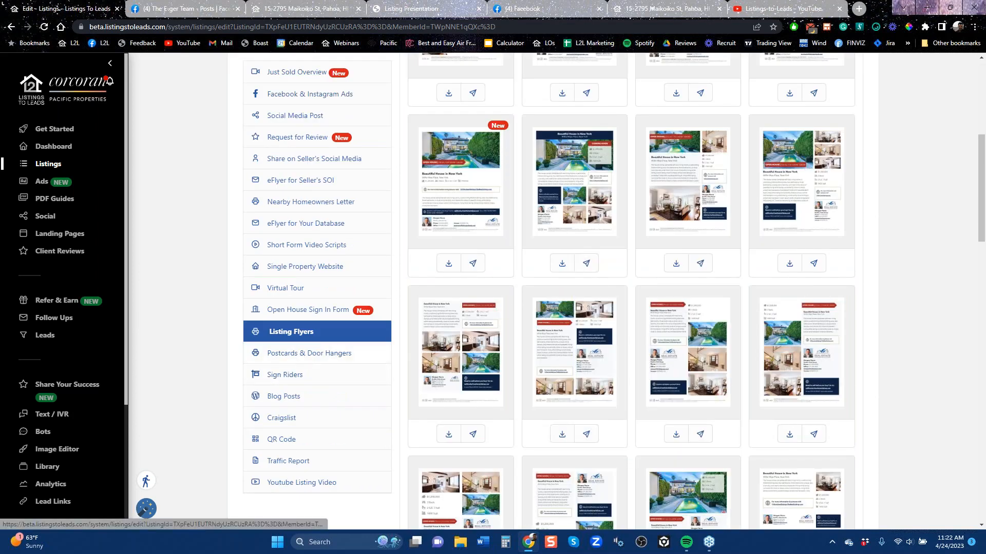
Open Postcards & Door Hangers and preview the Jumbo Postcard and Door Hanger designs
left_click(300, 354)
scroll(879, 417, "up", 6)
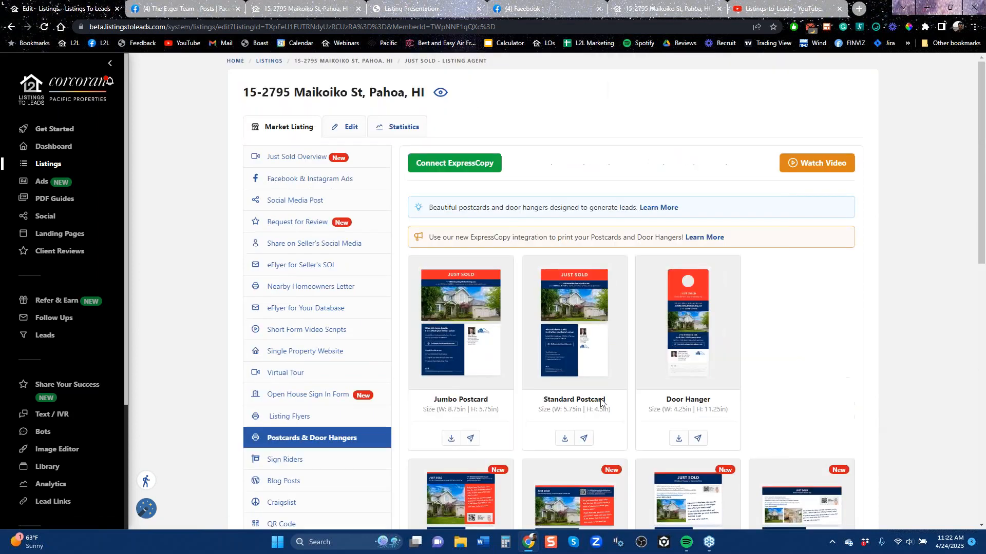
mouse_move(466, 370)
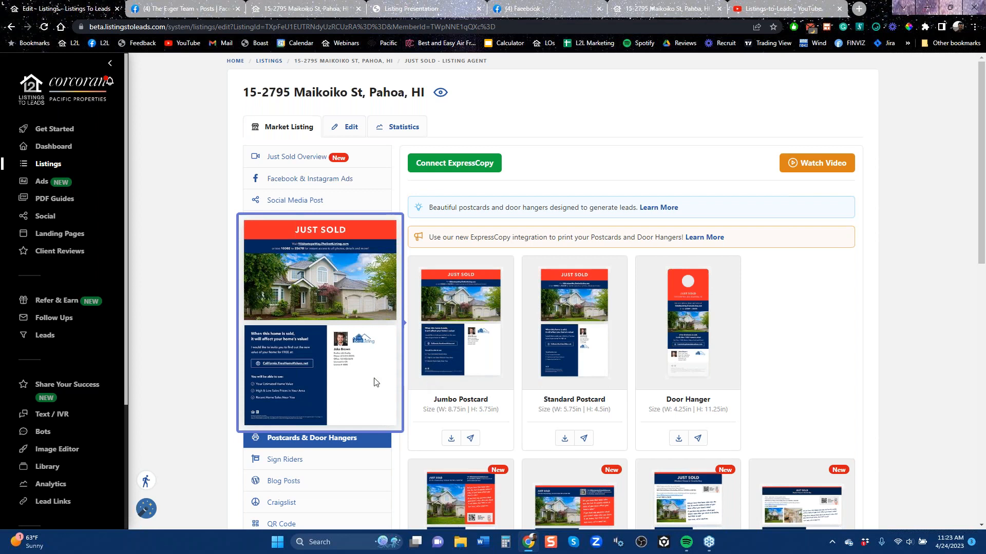
mouse_move(718, 340)
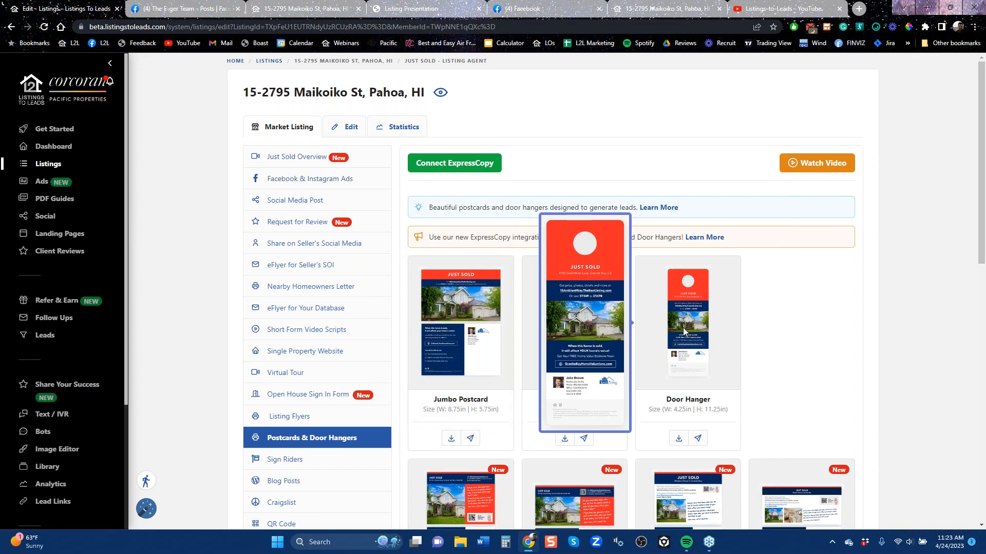
scroll(211, 348, "down", 2)
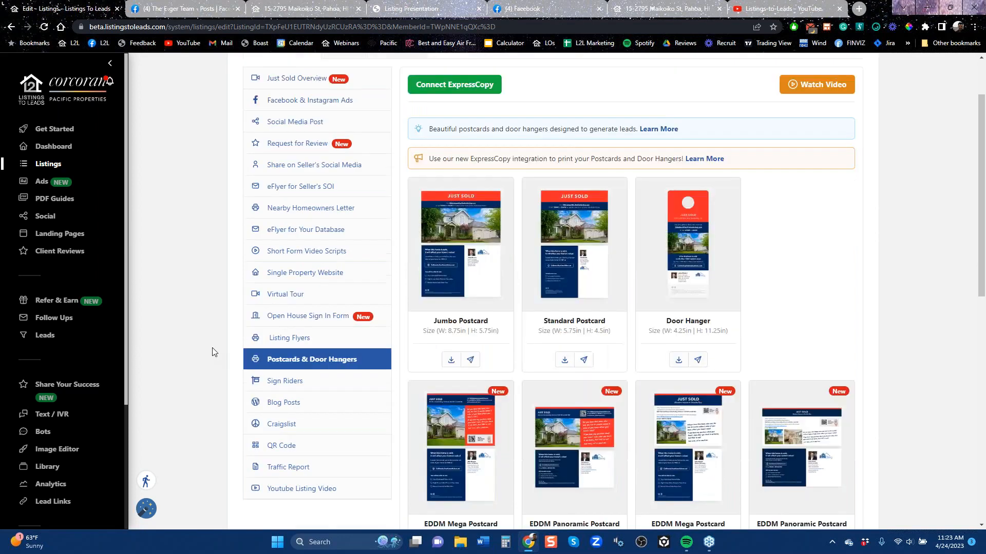
Open Sign Riders and browse the text-code and QR code rider designs
scroll(211, 347, "down", 4)
left_click(308, 381)
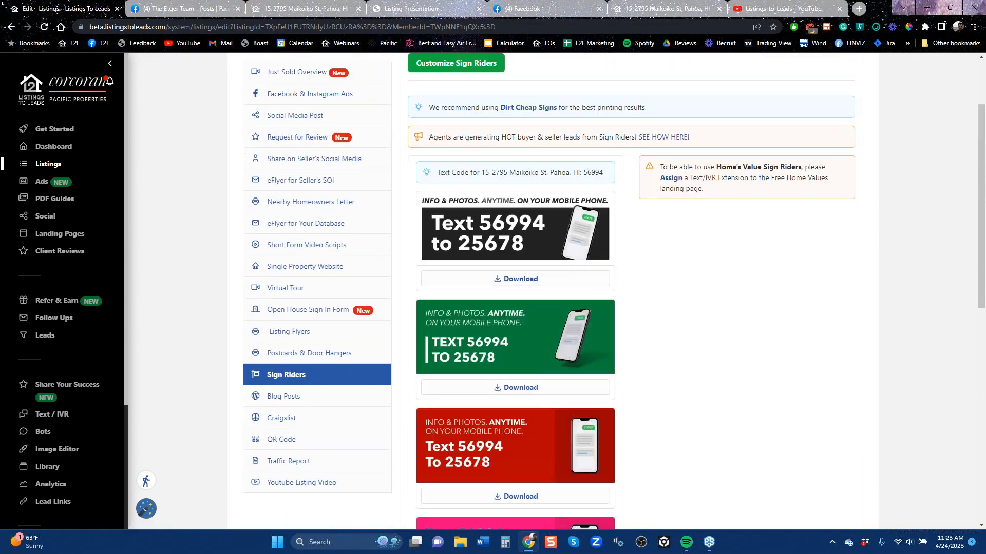
scroll(648, 378, "down", 6)
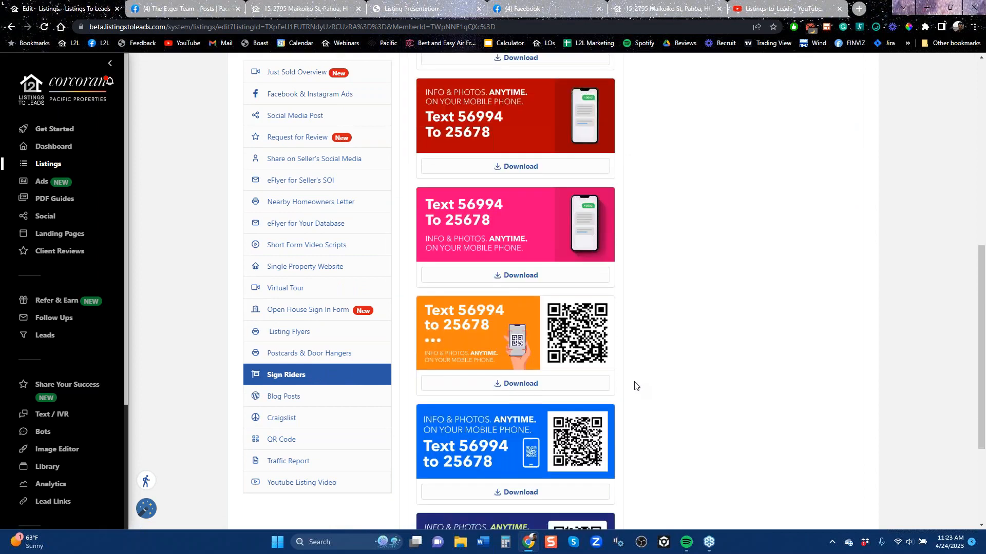
scroll(637, 386, "down", 1)
Look through the listing's Blog Posts, Craigslist and QR Code tools, ending with its Traffic Report
left_click(293, 387)
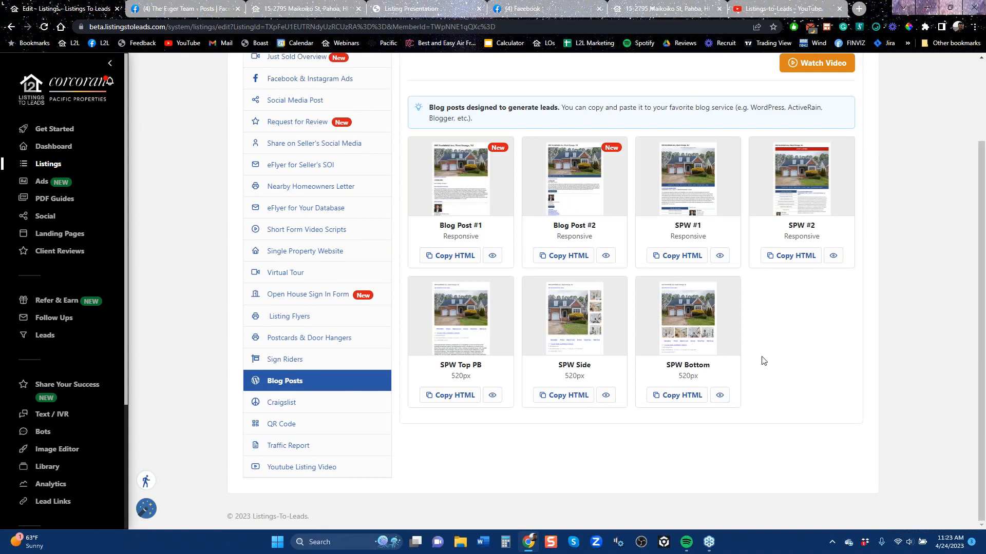
left_click(291, 402)
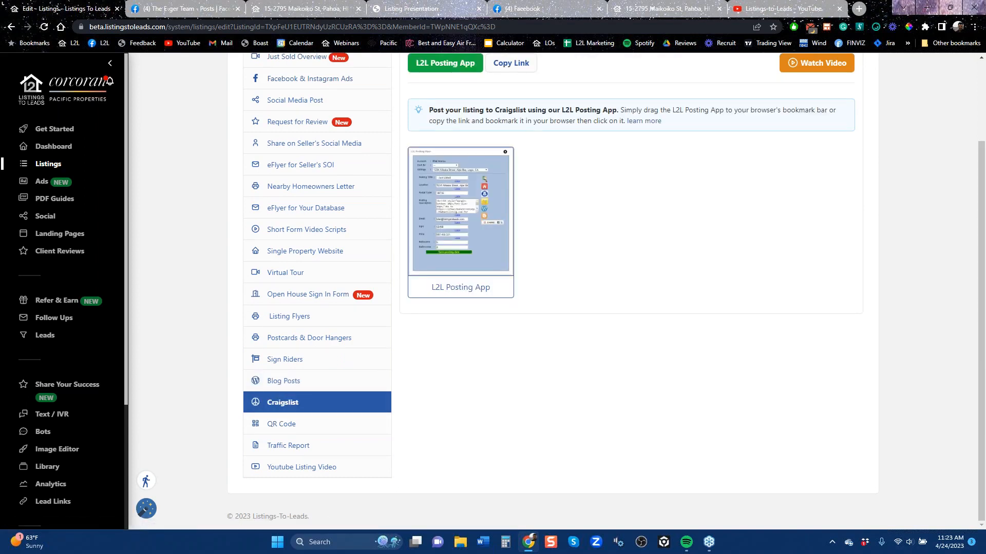
left_click(285, 430)
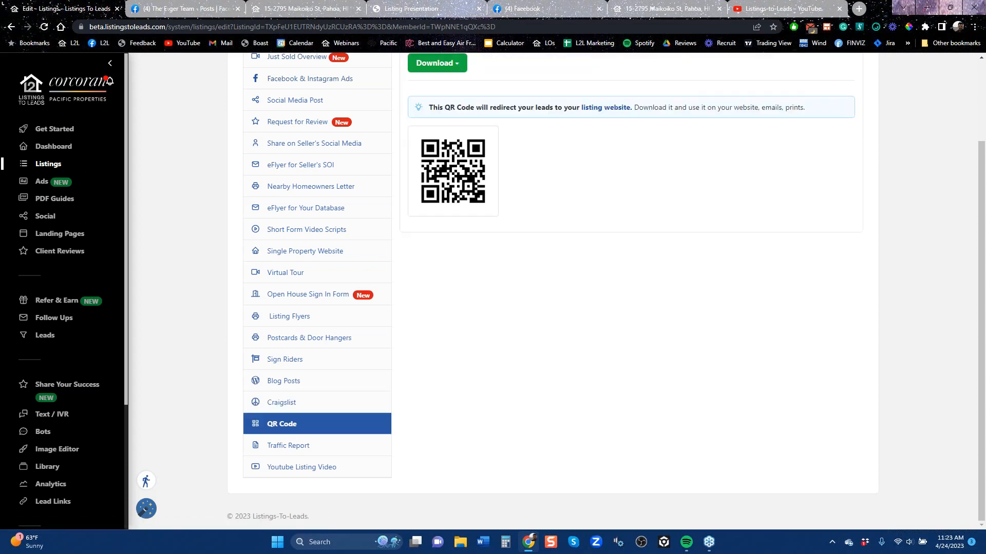
left_click(302, 451)
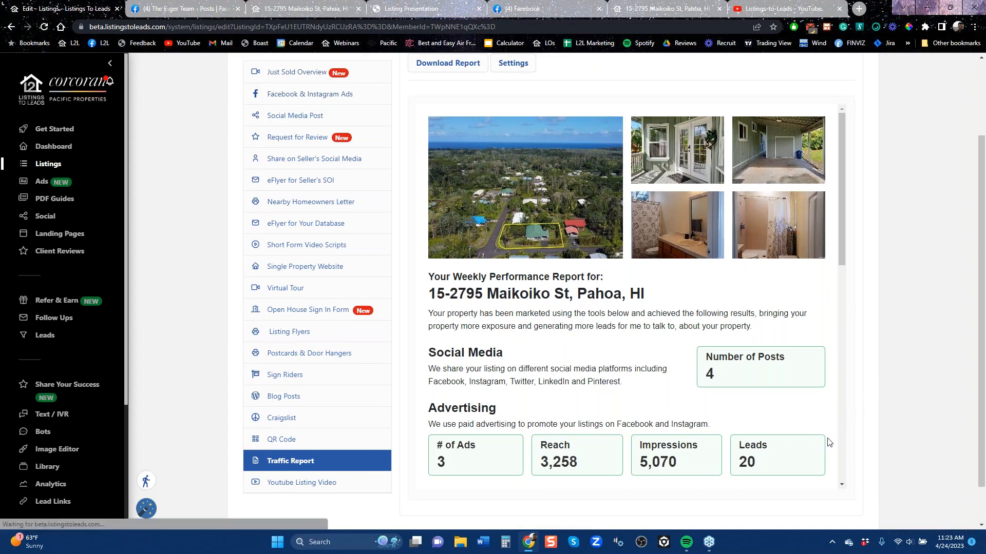
scroll(823, 443, "up", 2)
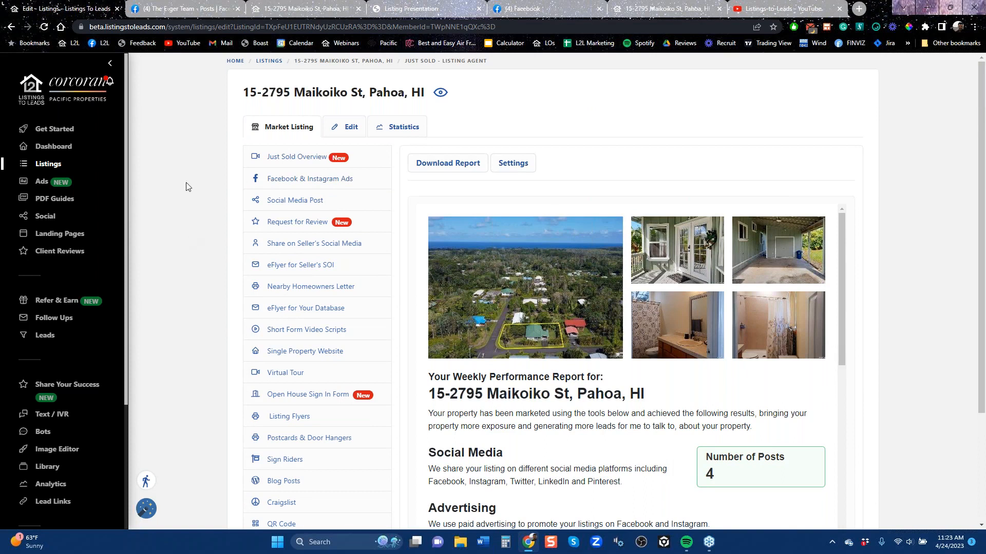
Open PDF Guides and check the guide language choices and the download options for How To Sell Your Home In A Changing Market
left_click(45, 201)
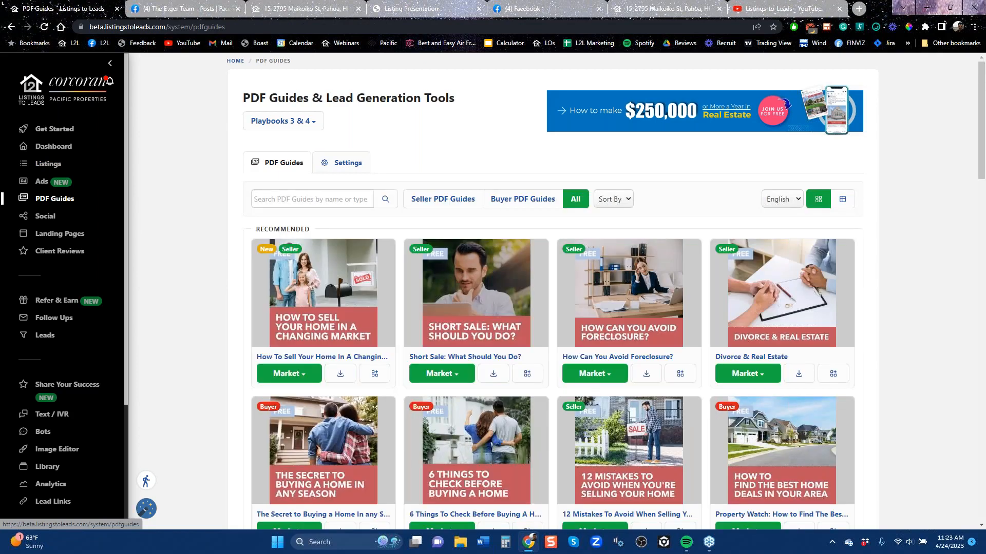
left_click(796, 199)
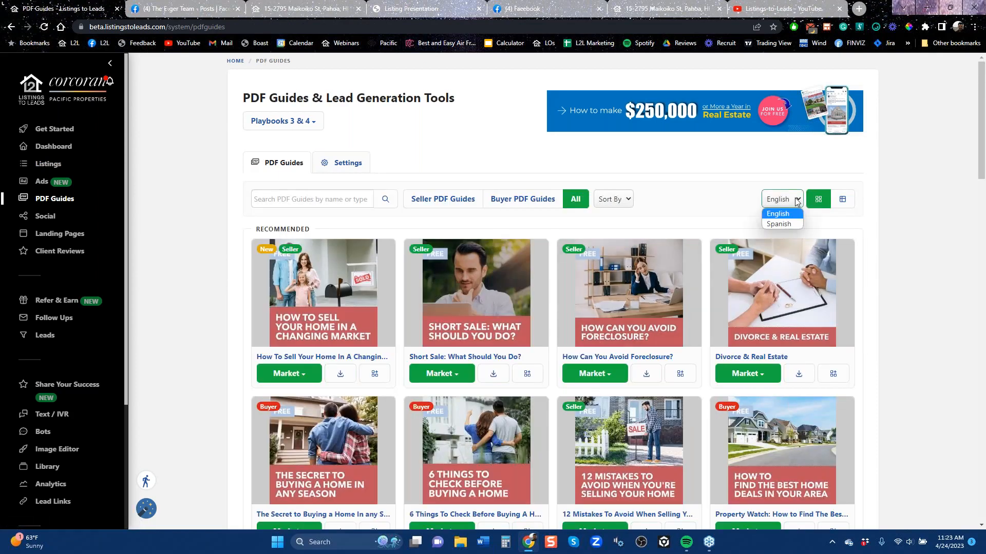
left_click(340, 374)
left_click(339, 377)
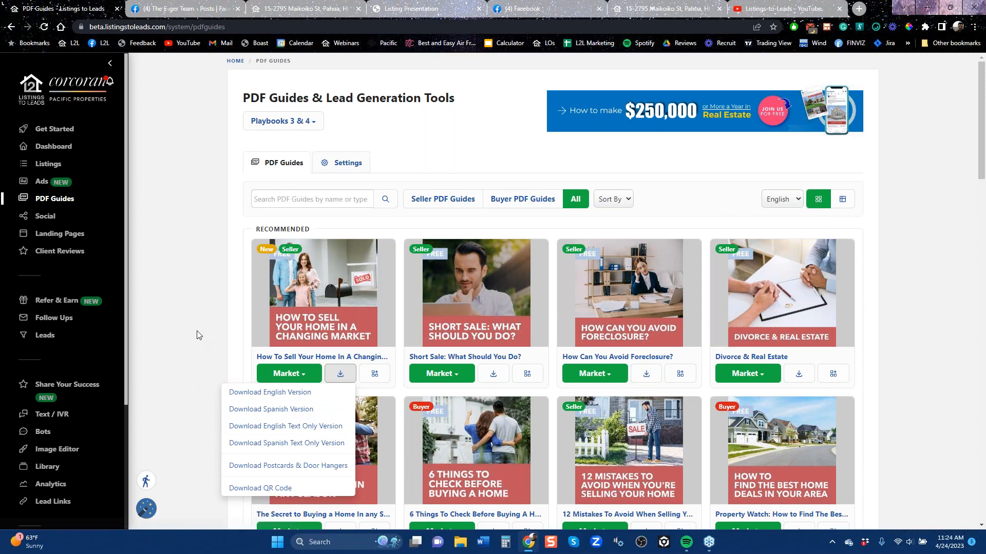
left_click(175, 313)
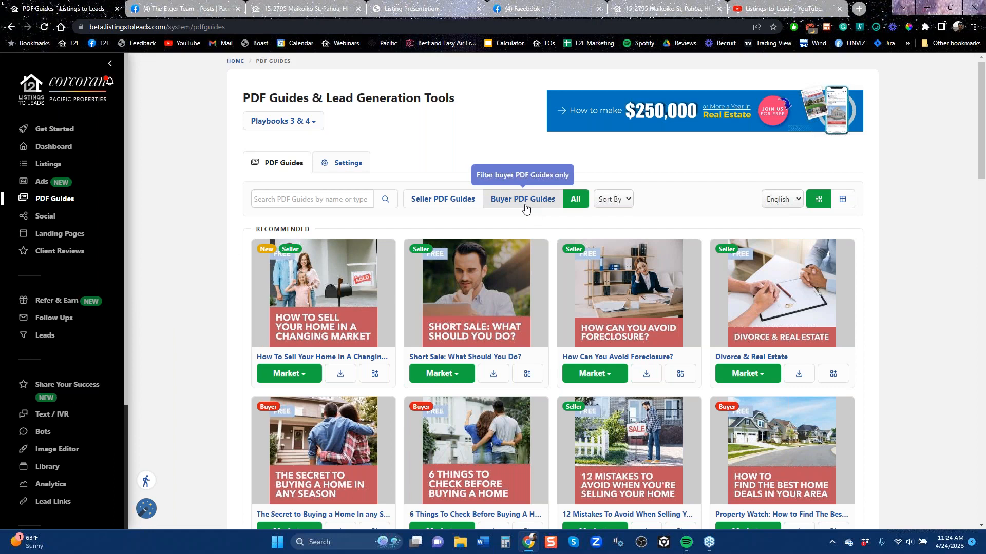
Filter the library to Seller PDF Guides, show the marketing options for How Can You Avoid Foreclosure?, and browse the guides
left_click(444, 206)
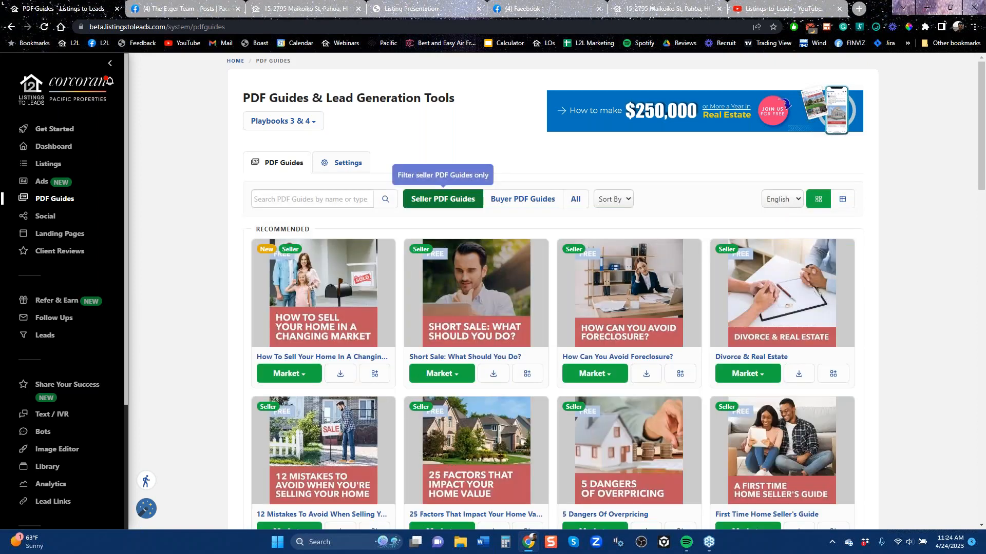
left_click(603, 384)
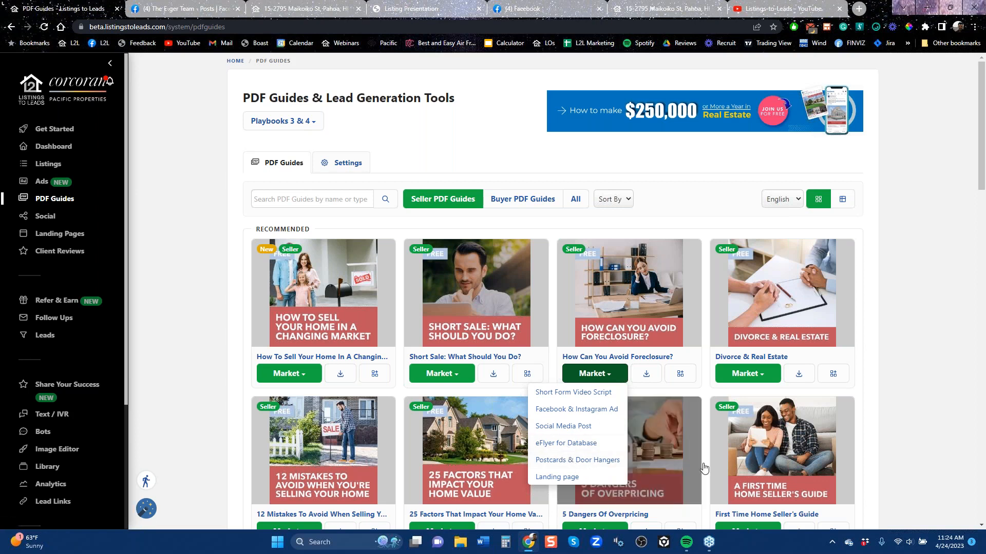
scroll(713, 466, "down", 7)
scroll(719, 472, "down", 15)
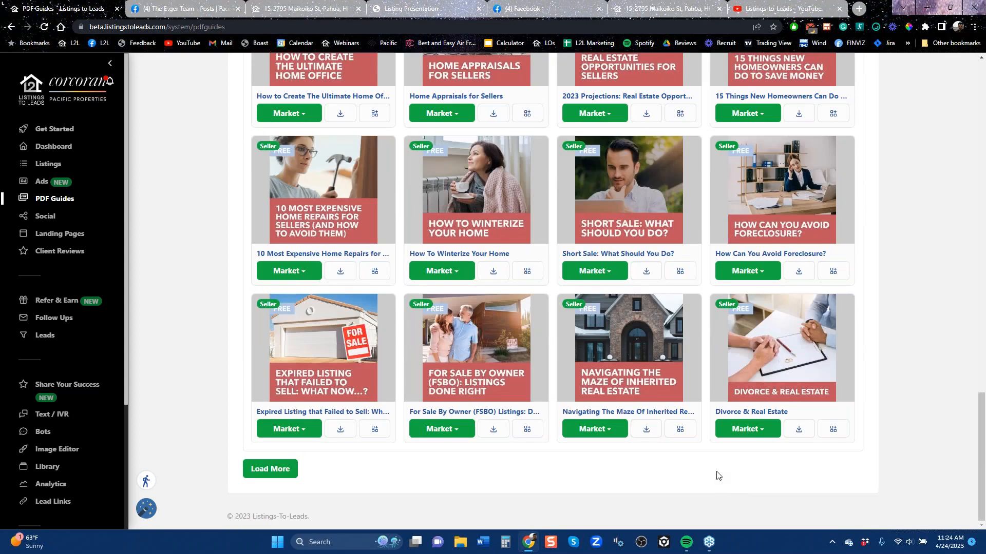
scroll(718, 476, "up", 20)
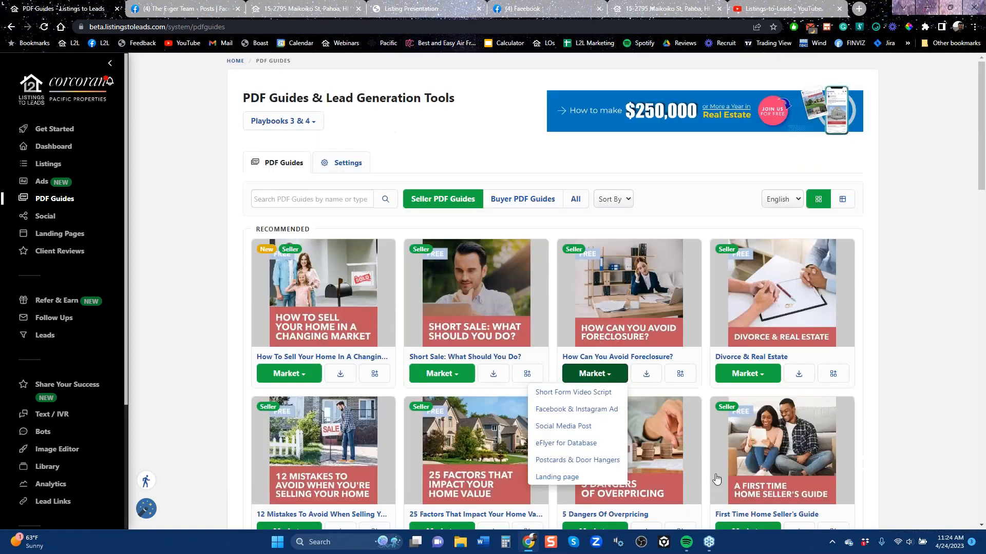
View the landing page for the How Can You Avoid Foreclosure? guide, and return to the PDF guides library
left_click(915, 370)
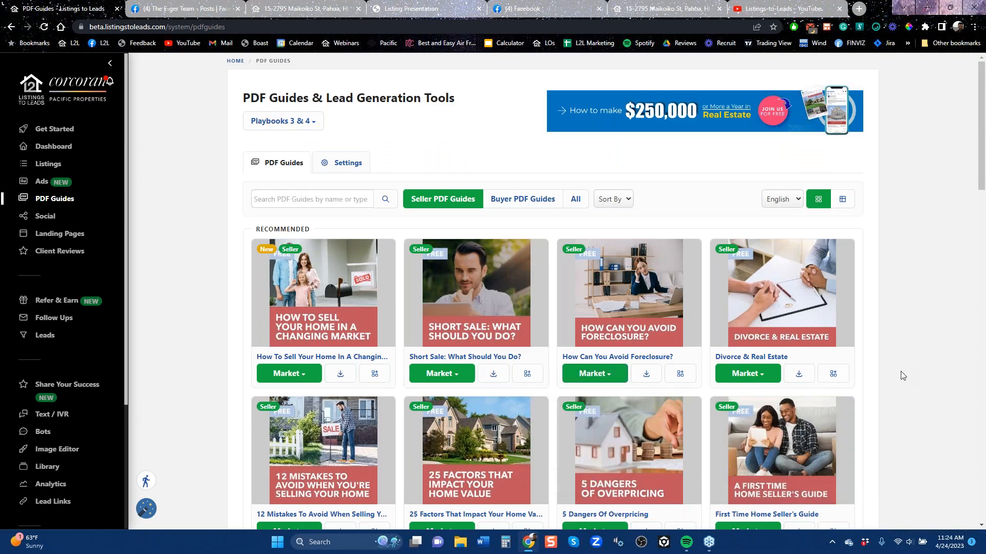
scroll(897, 378, "down", 6)
scroll(894, 387, "up", 6)
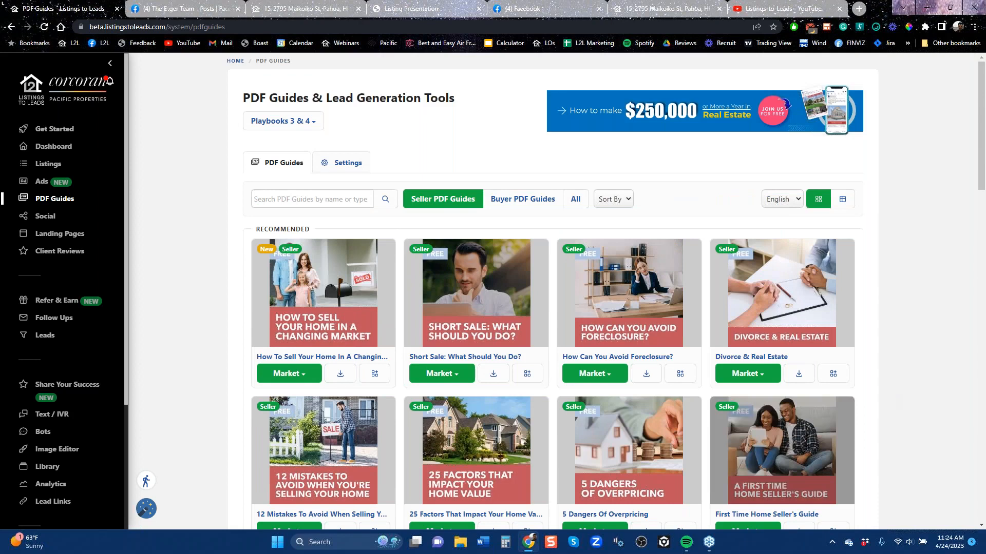
left_click(602, 376)
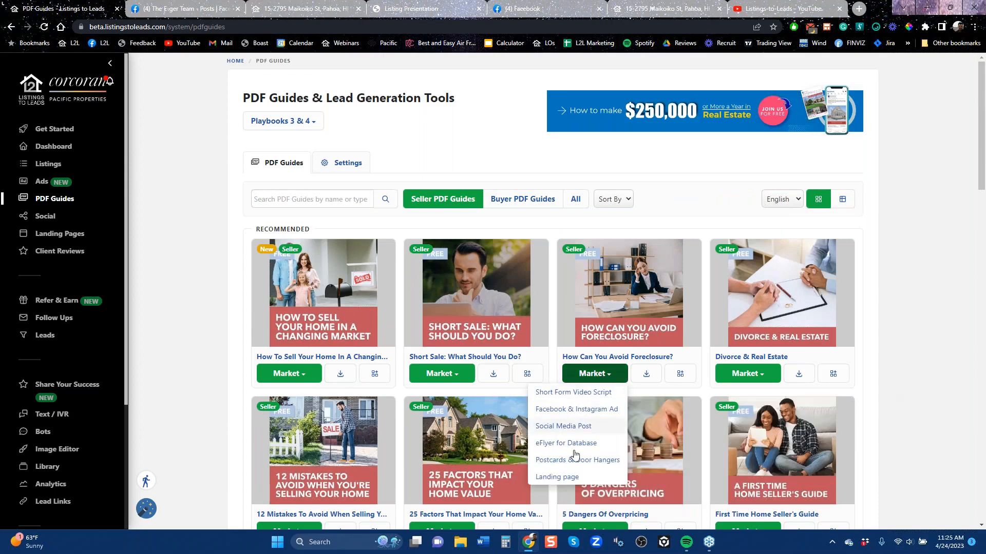
left_click(570, 479)
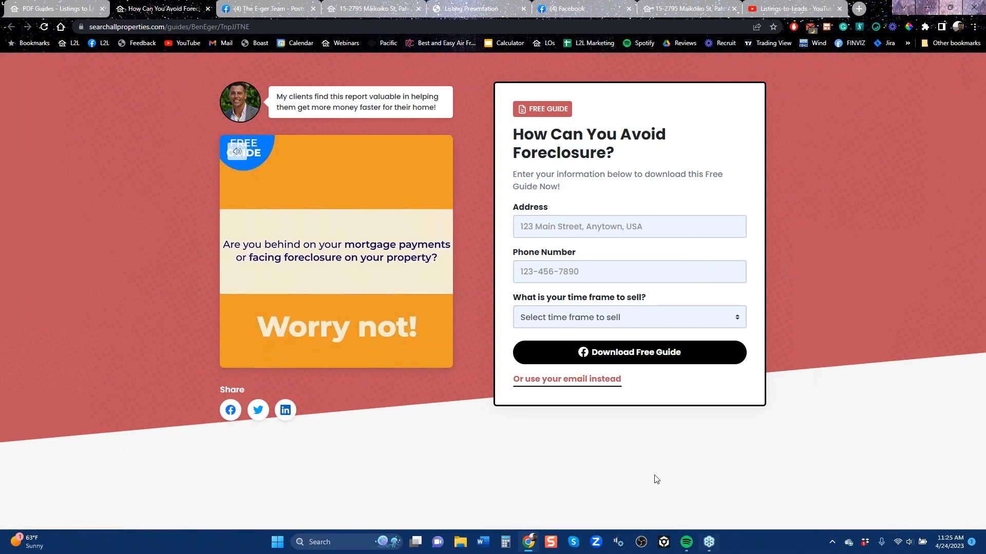
left_click(79, 6)
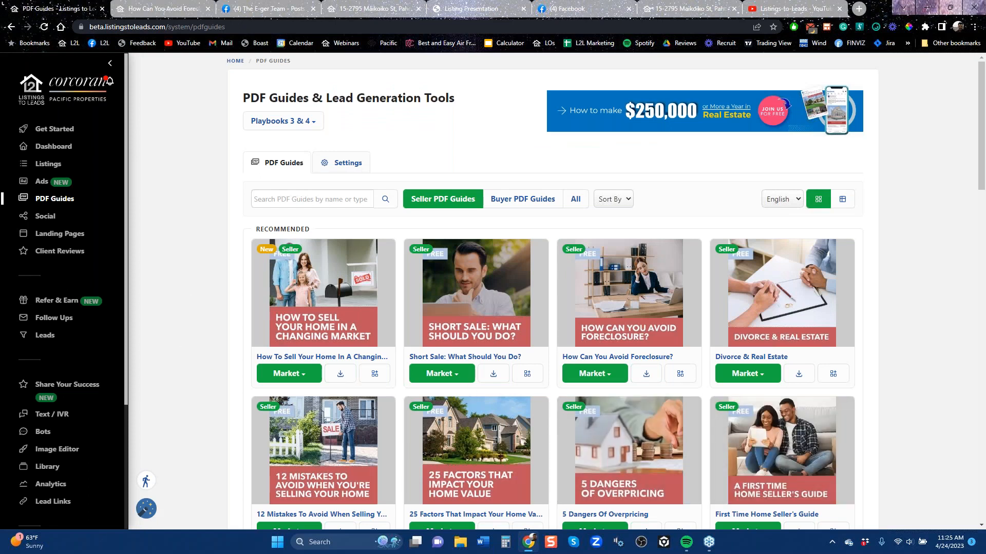
Open the Social Content topics and show the posts in the Kitchen topic under Home
left_click(44, 217)
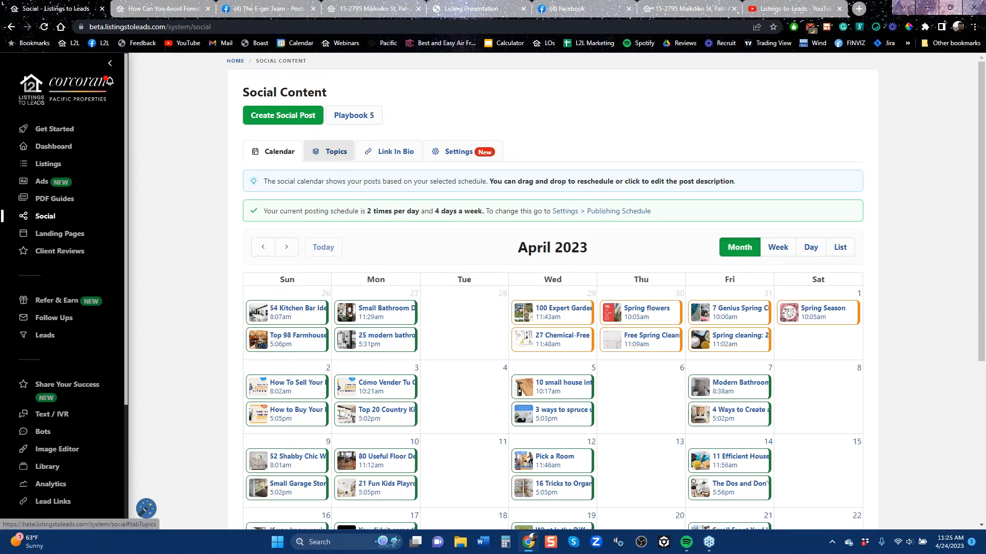
left_click(340, 159)
scroll(702, 436, "down", 6)
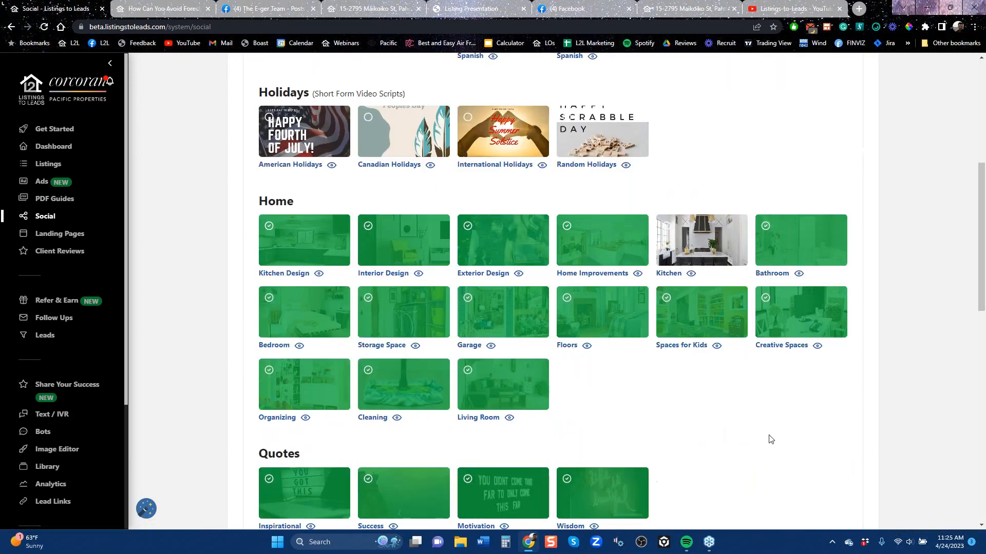
left_click(691, 275)
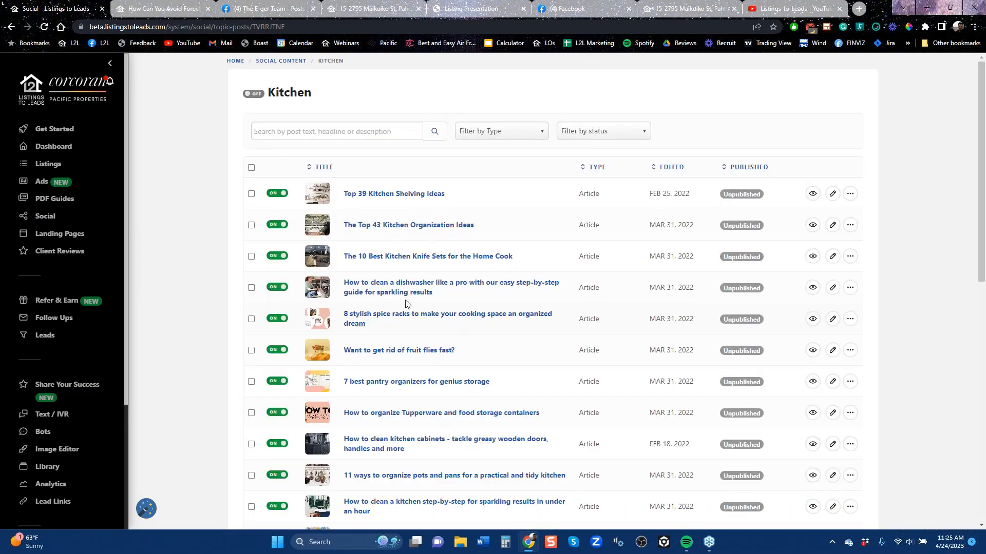
Look at the article post The 10 Best Kitchen Knife Sets for the Home Cook, close it, and browse the remaining Kitchen posts
left_click(402, 257)
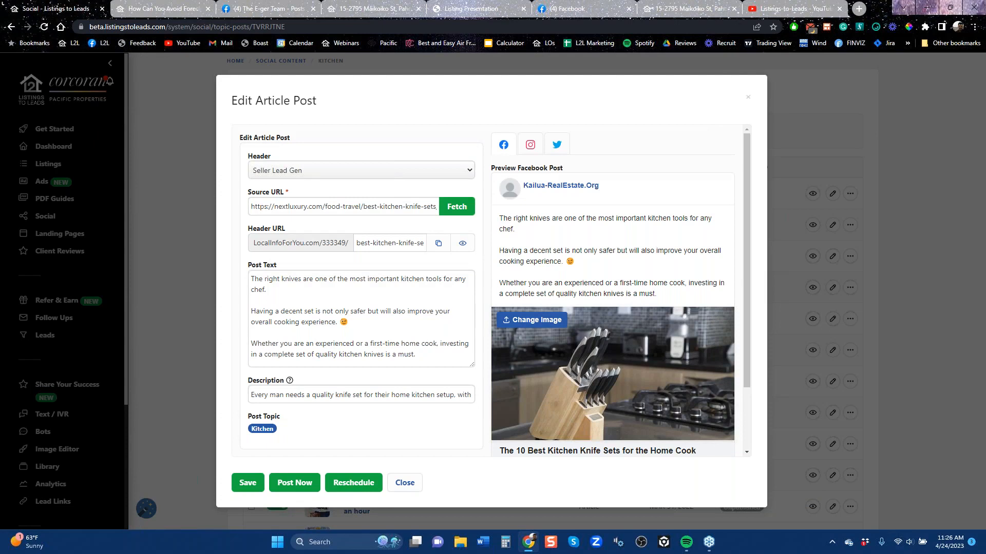
left_click(748, 97)
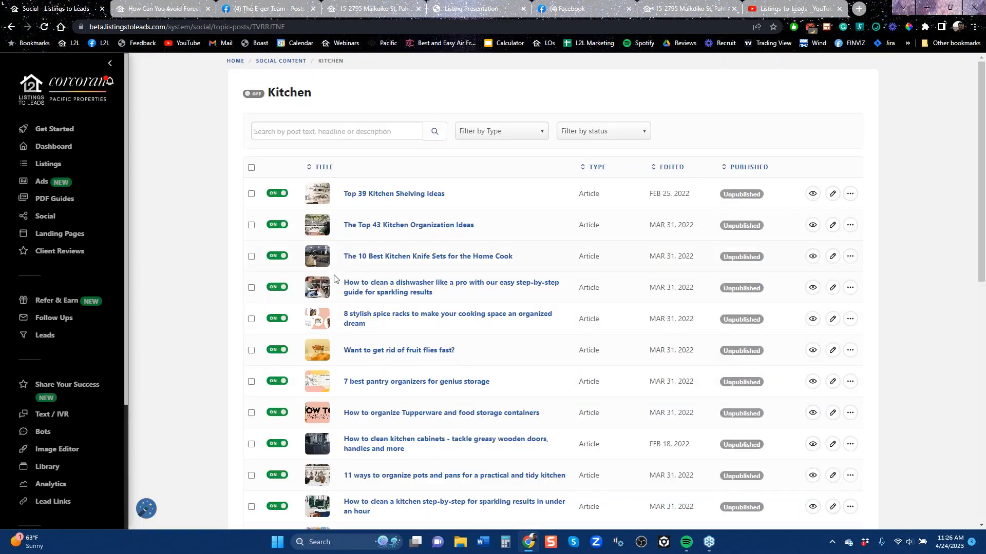
scroll(308, 140, "down", 10)
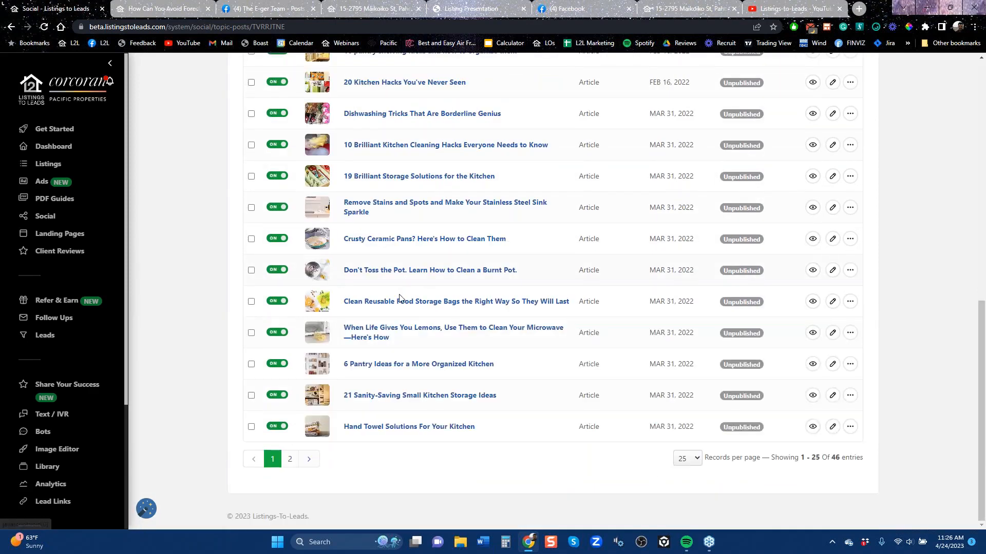
Return to the social topics and browse the categories from PDF Guides down to Real Estate
left_click(11, 27)
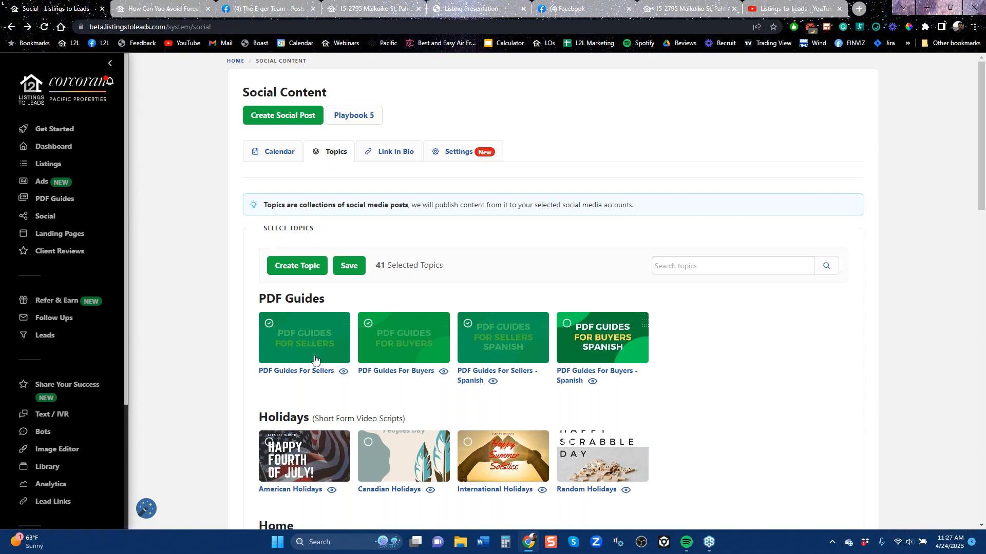
scroll(291, 357, "down", 10)
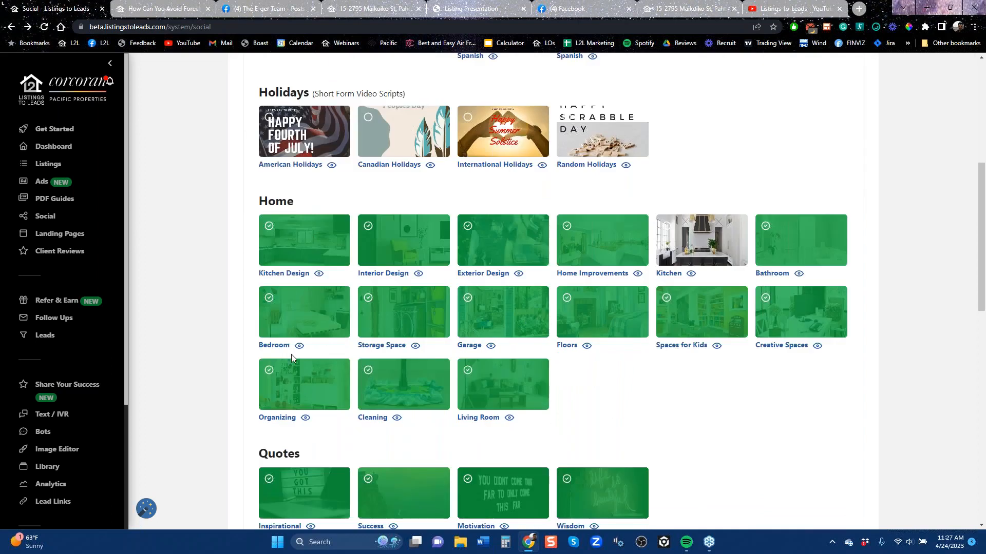
scroll(291, 358, "down", 10)
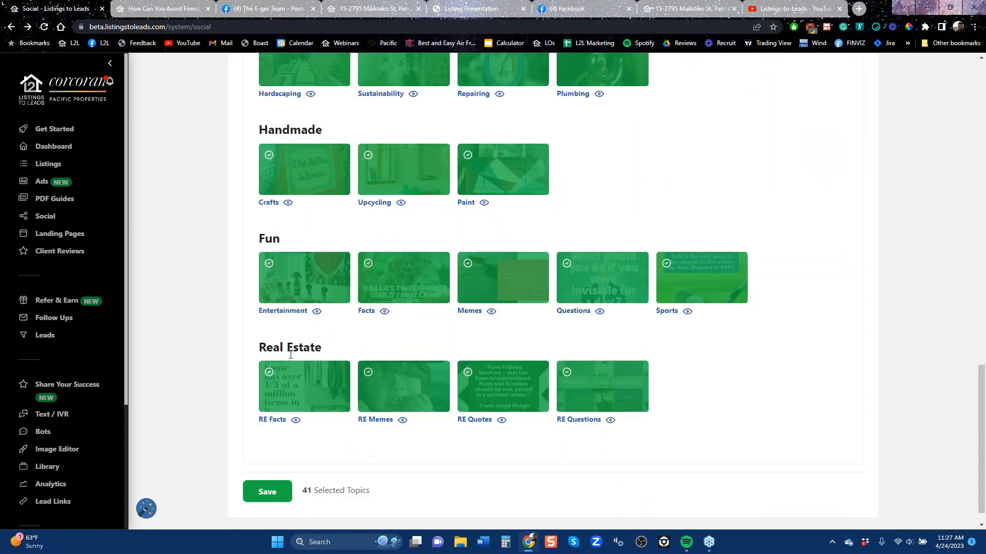
scroll(291, 355, "up", 20)
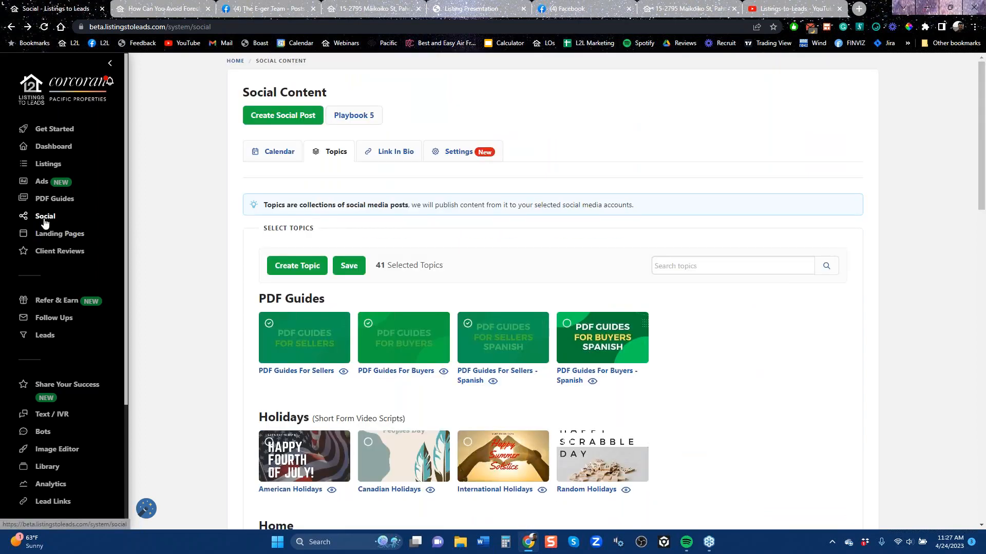
Open Landing Pages, check the page types offered for a new landing page, and cancel the creation
left_click(57, 234)
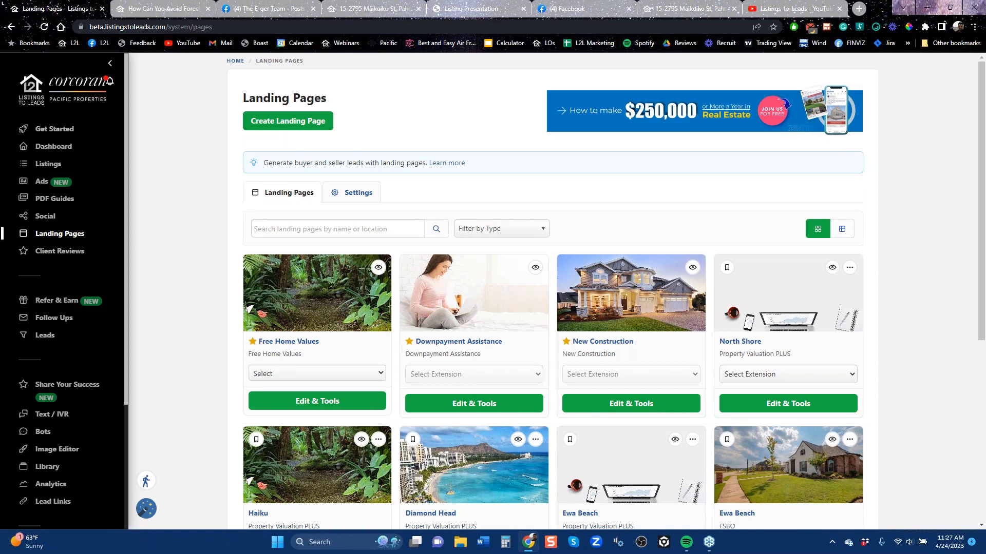
left_click(287, 121)
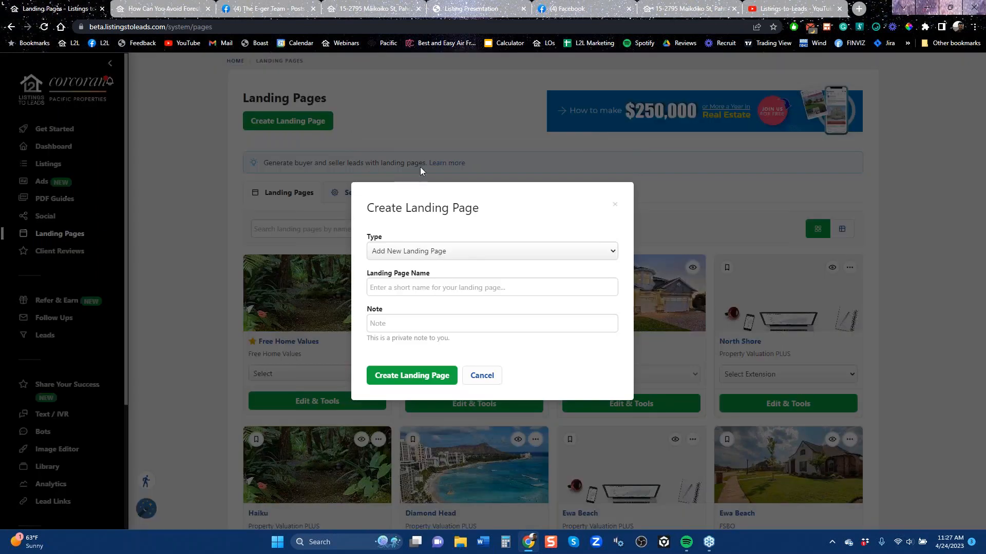
left_click(480, 254)
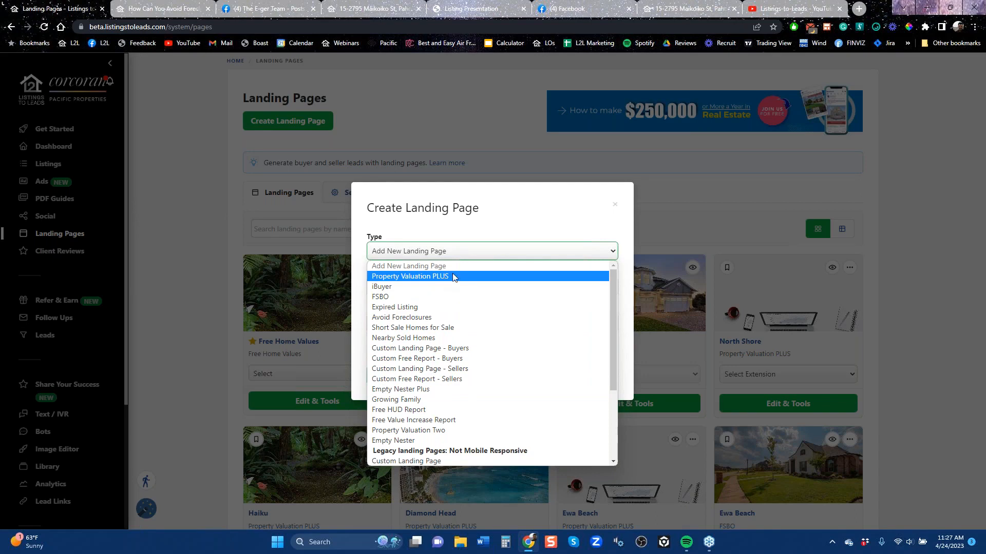
left_click(615, 205)
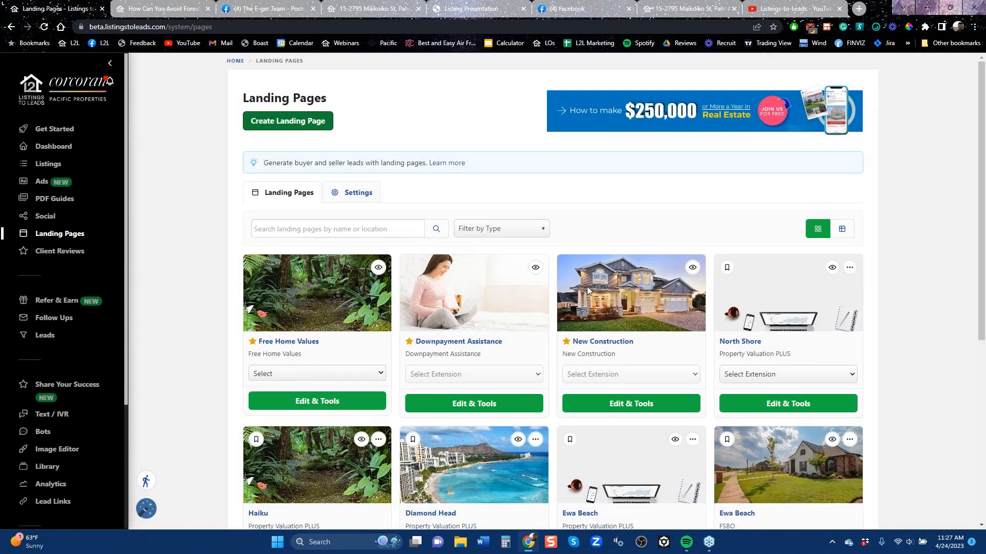
Browse the existing landing pages, preview the Diamond Head Property Valuation PLUS page, and return to the list
scroll(493, 356, "down", 6)
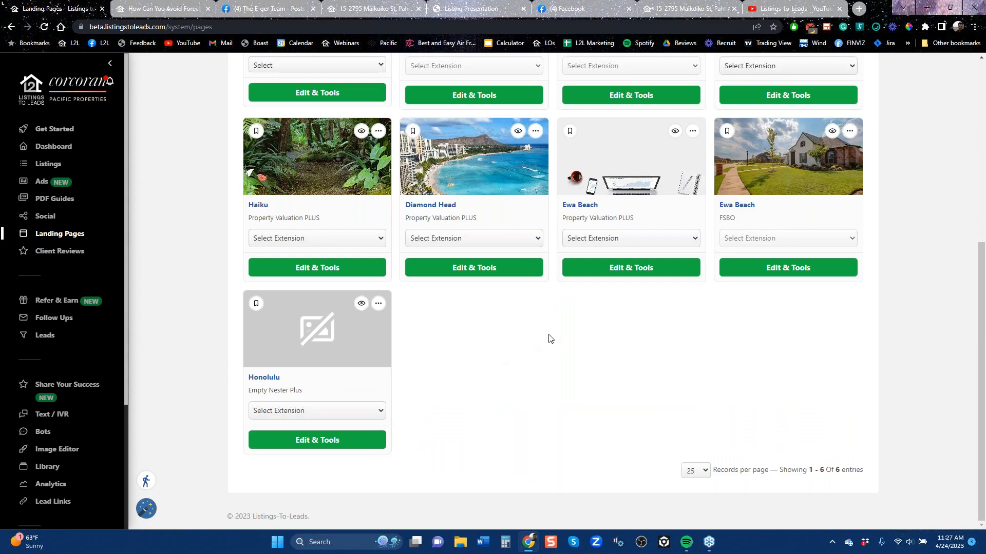
scroll(553, 344, "up", 6)
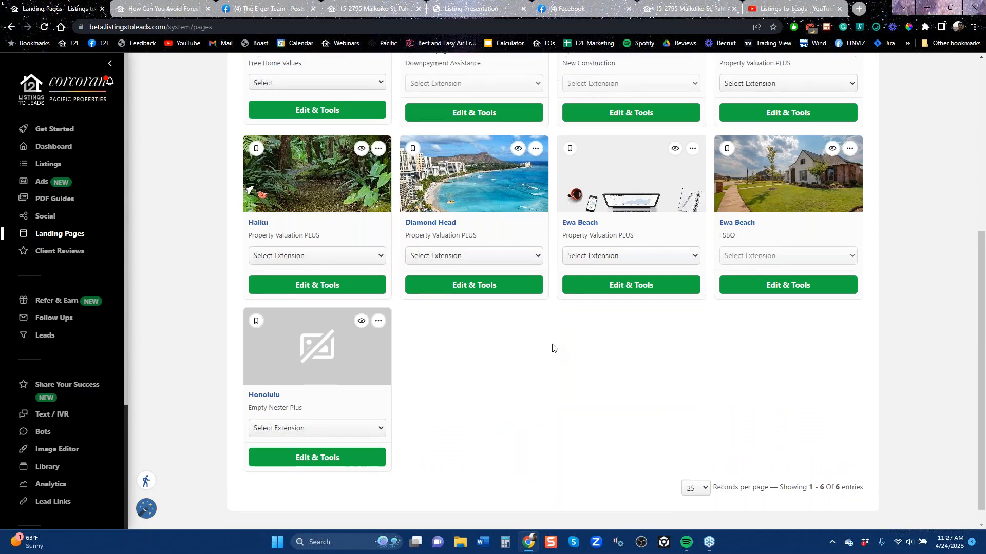
scroll(544, 360, "down", 6)
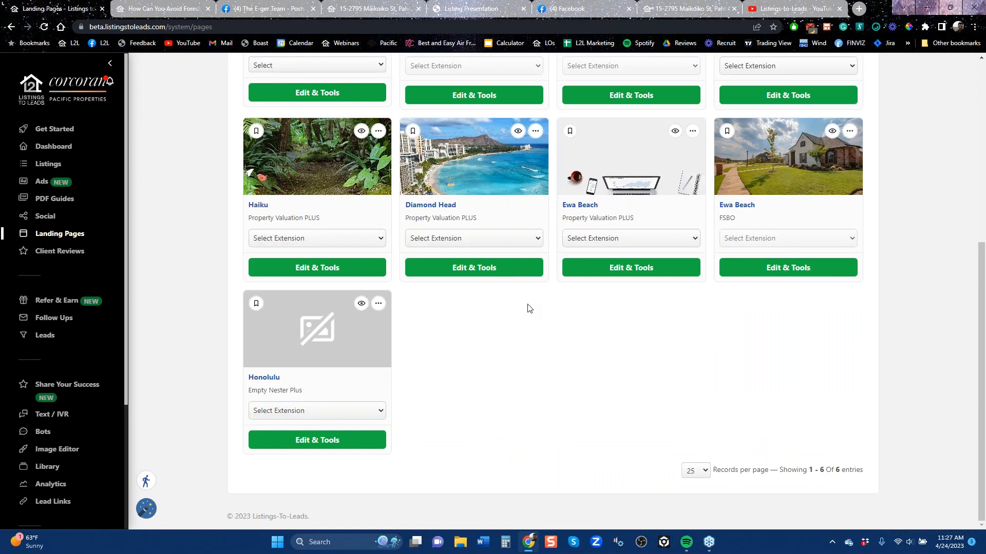
left_click(518, 131)
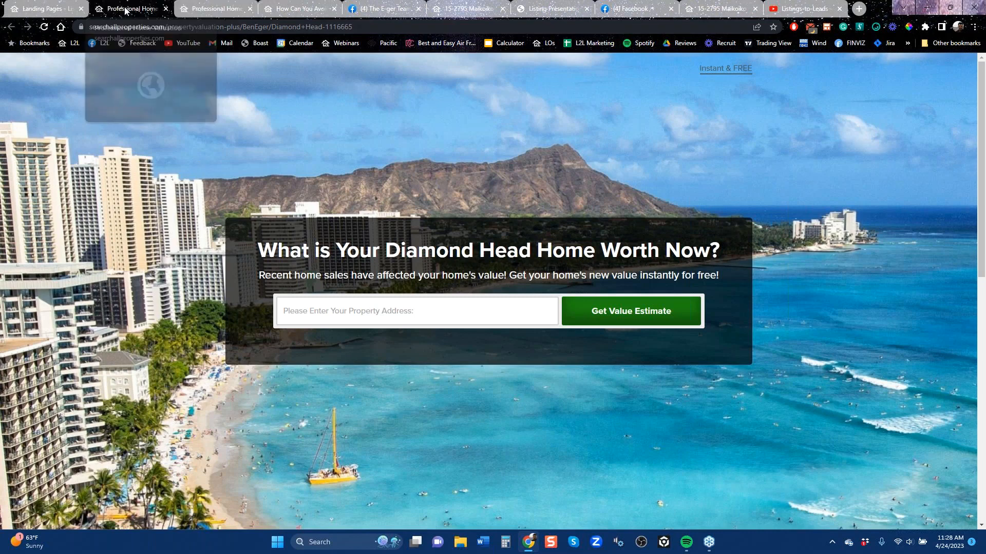
left_click(48, 8)
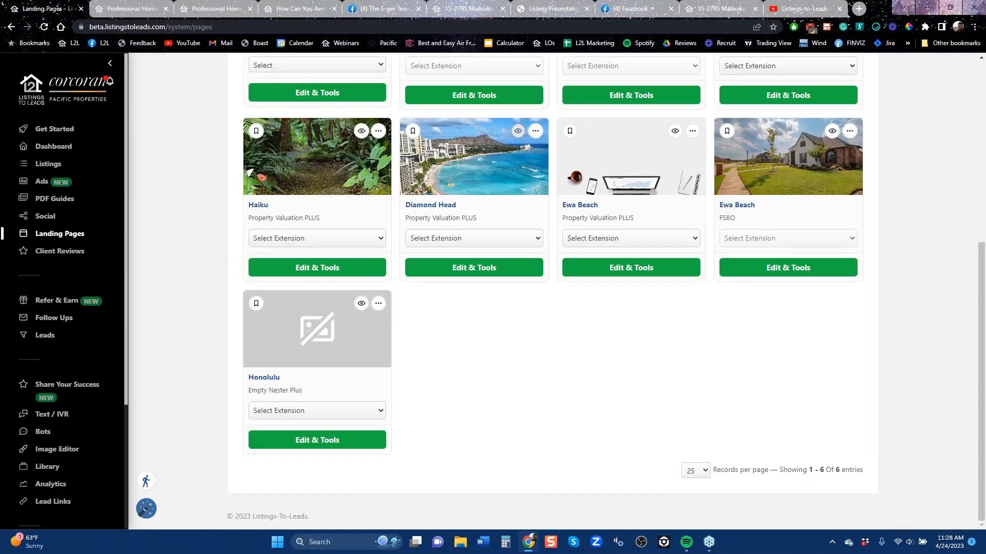
Open the Diamond Head page's editing tools, review its print marketing letters, postcards and door hangers, and return to the landing pages
left_click(473, 267)
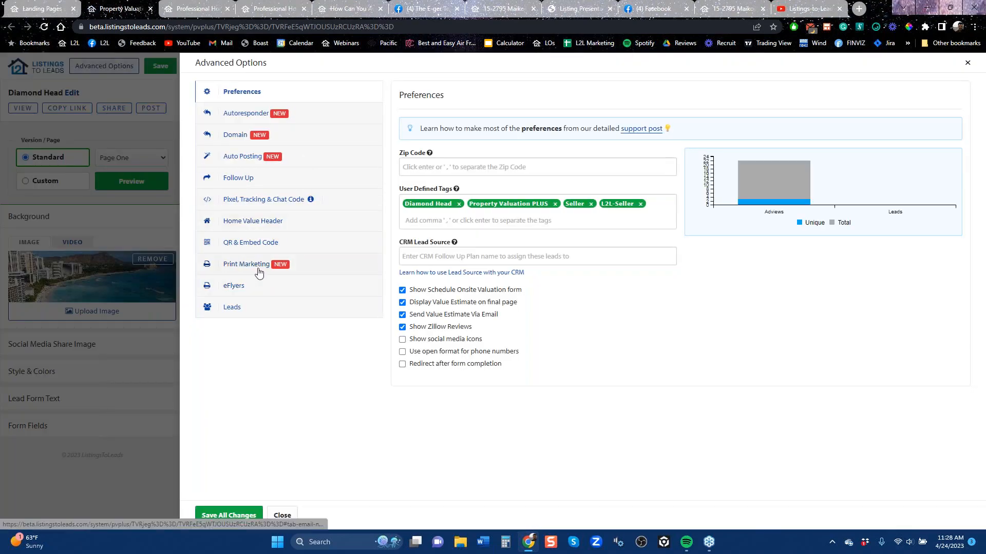
left_click(259, 272)
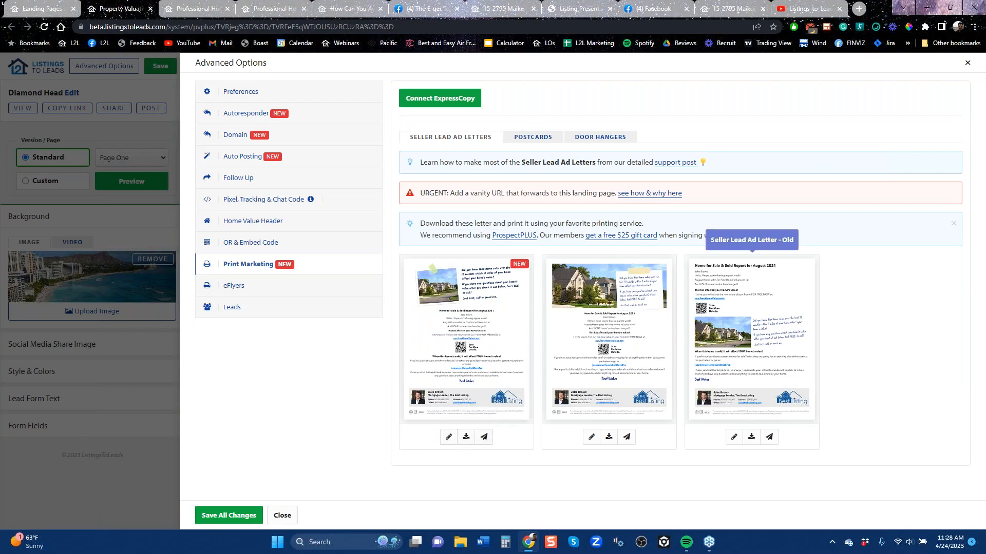
left_click(544, 140)
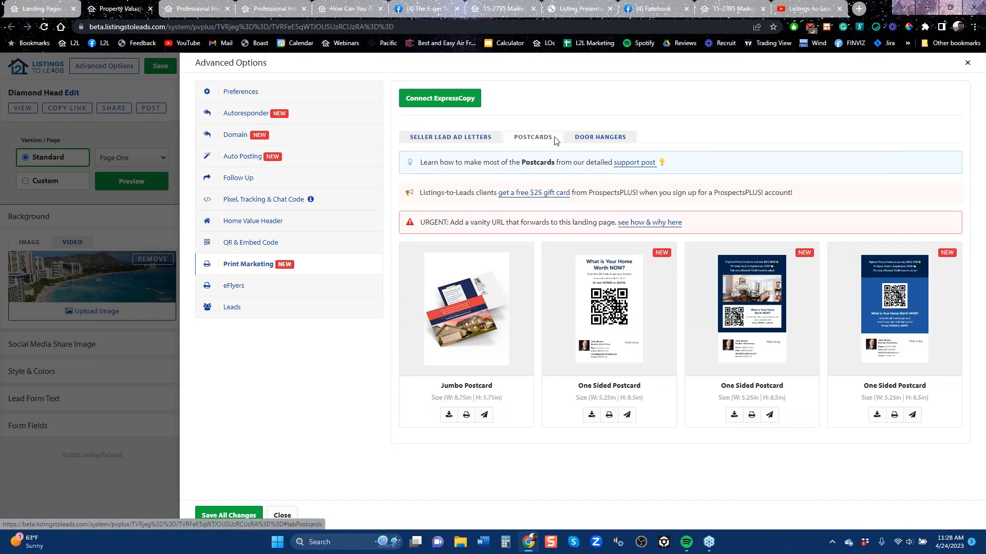
left_click(588, 141)
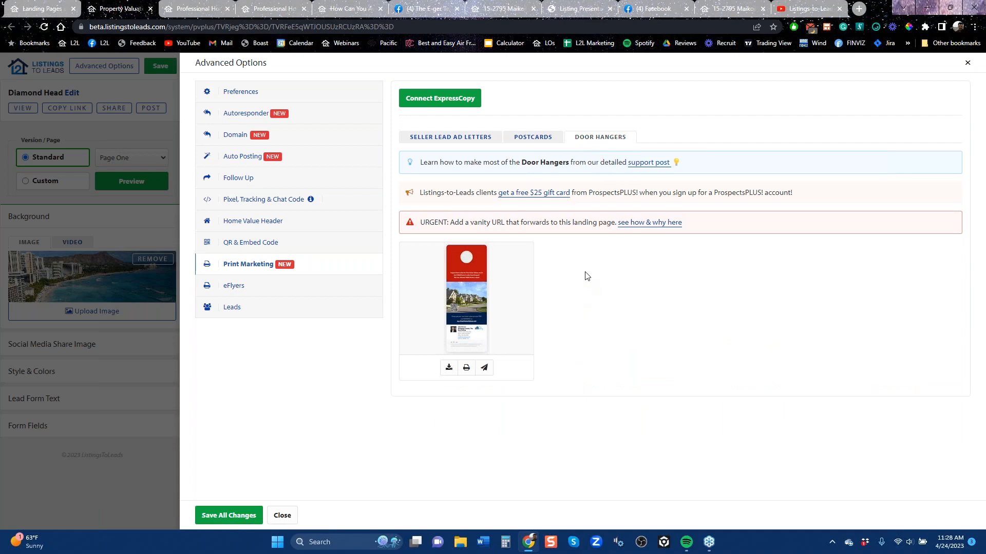
left_click(126, 79)
left_click(59, 9)
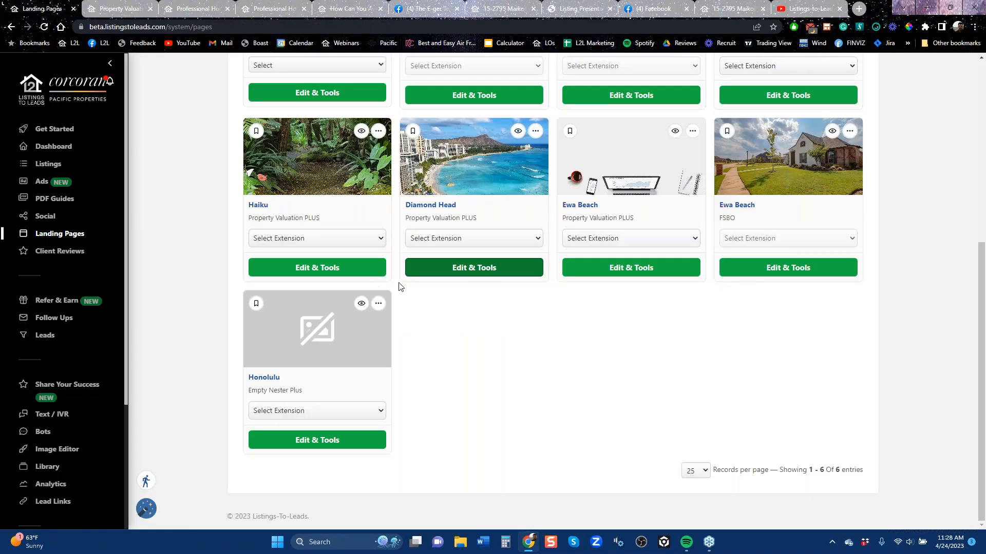
Look over the landing pages once more and open Client Reviews
scroll(400, 286, "up", 6)
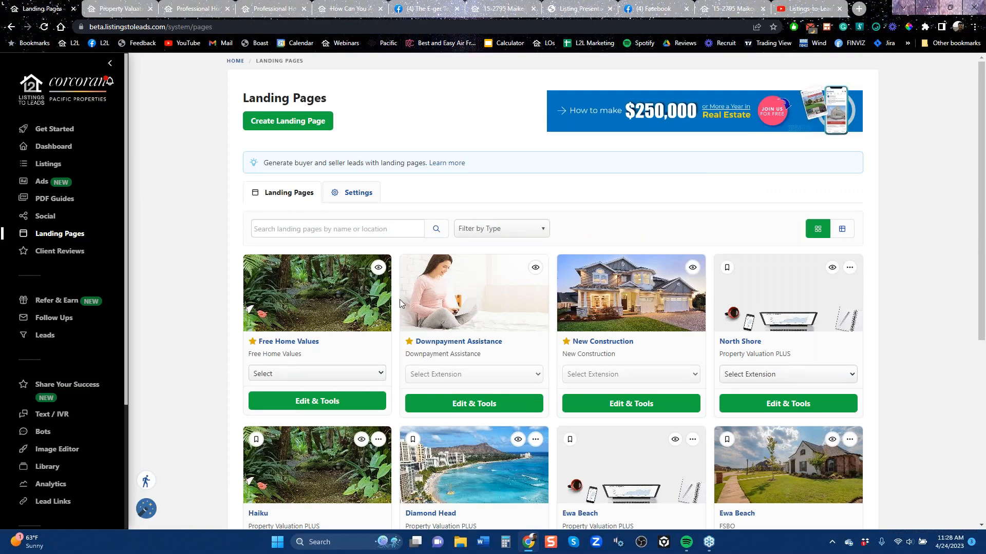
scroll(399, 300, "down", 6)
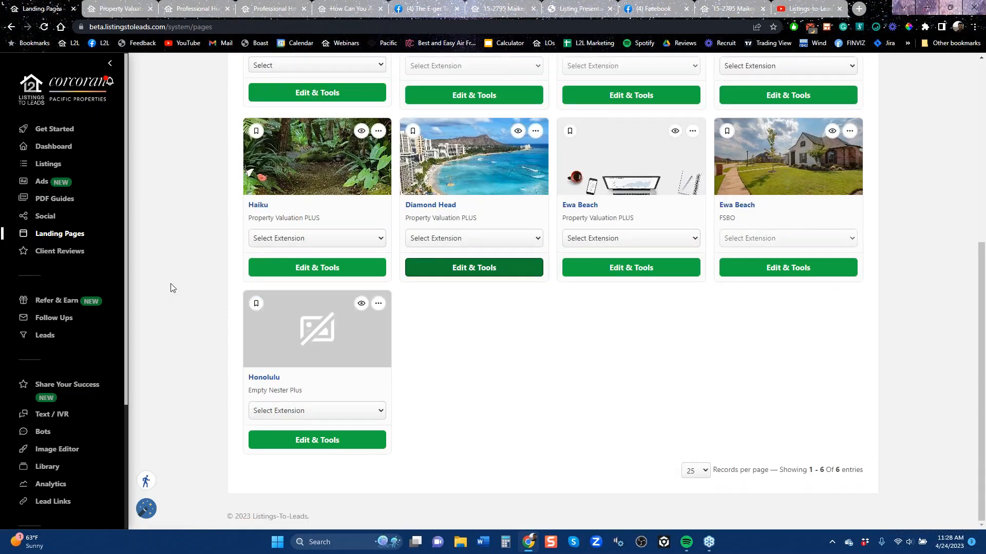
left_click(72, 252)
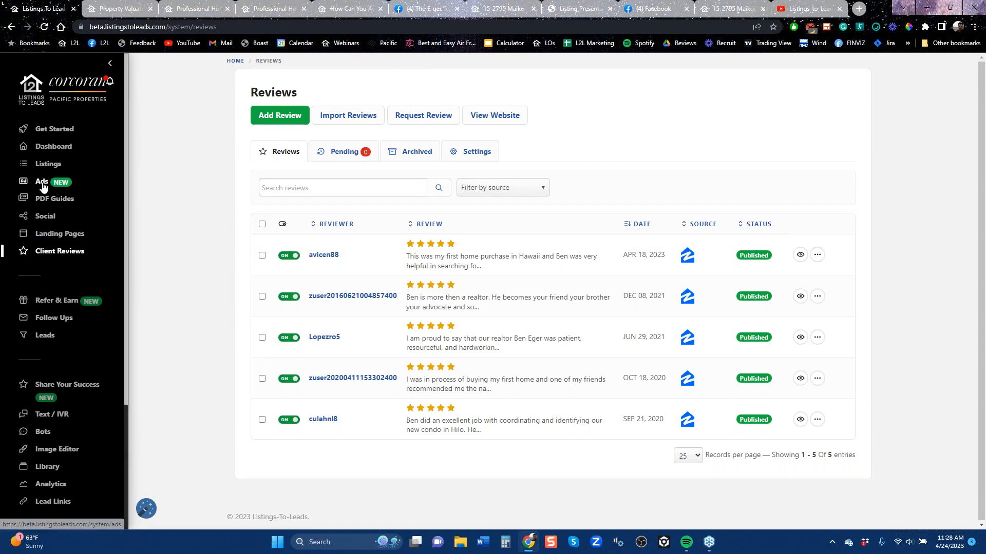
Sign out of the current agent account and open the site's login form
scroll(42, 400, "down", 3)
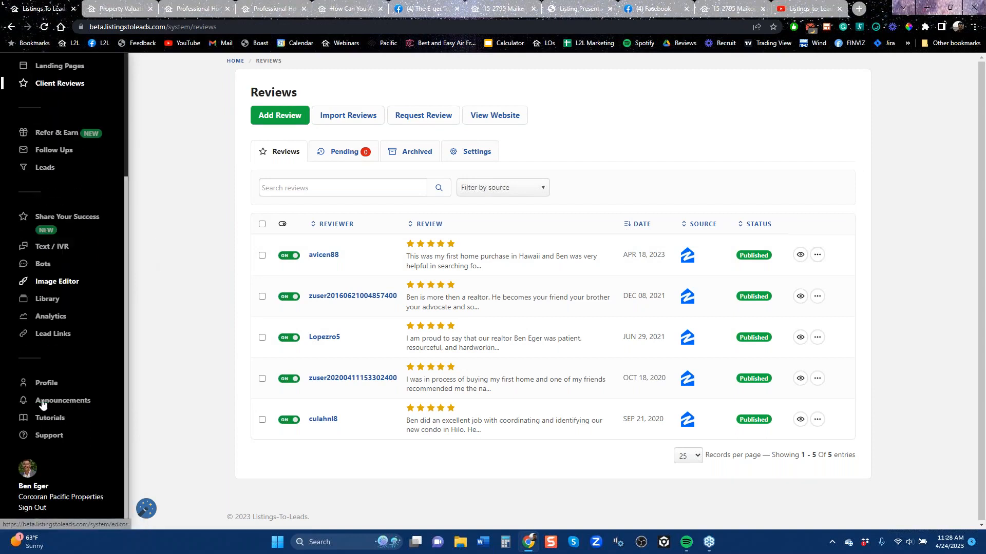
left_click(30, 511)
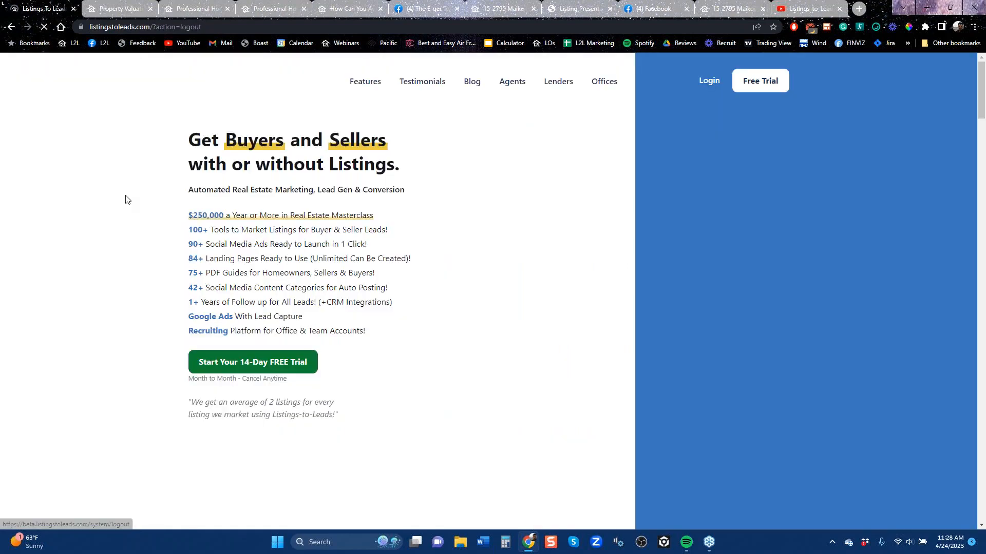
left_click(706, 81)
Replace the username with the saved Keller Williams Carolina office account and log in with its stored password
left_click(454, 242)
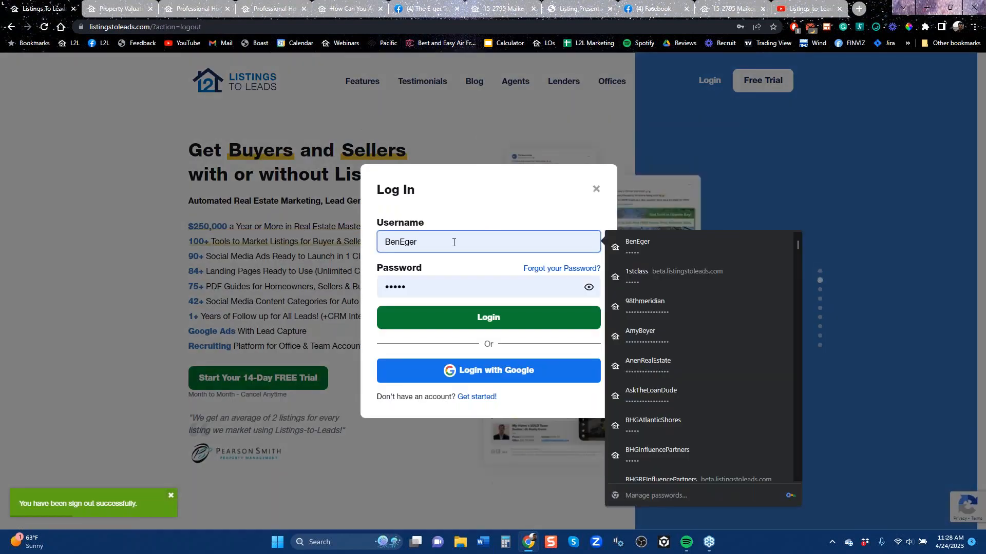
key("BackSpace")
key("BackSpace")
key("BackSpace")
key("BackSpace")
key("BackSpace")
key("BackSpace")
key("BackSpace")
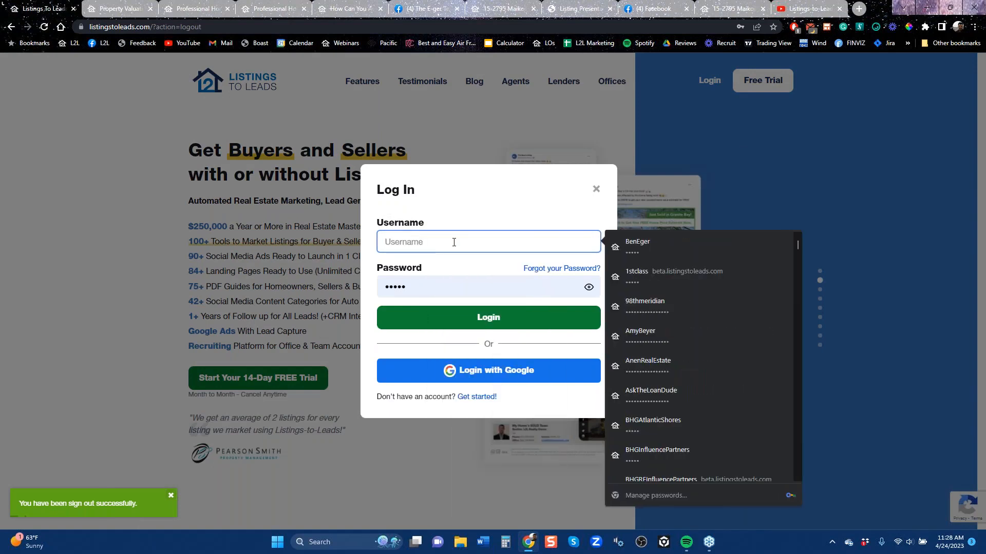
type("kw")
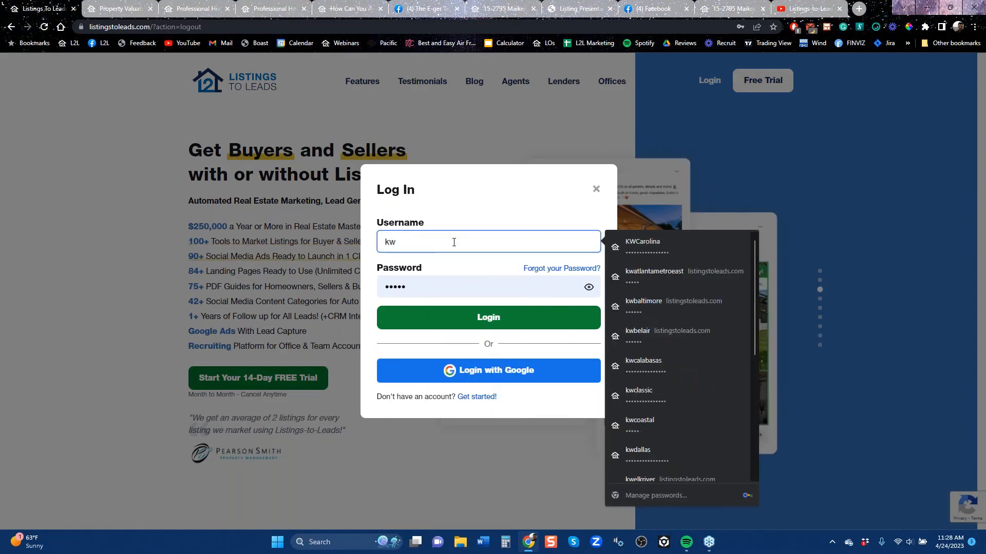
left_click(648, 249)
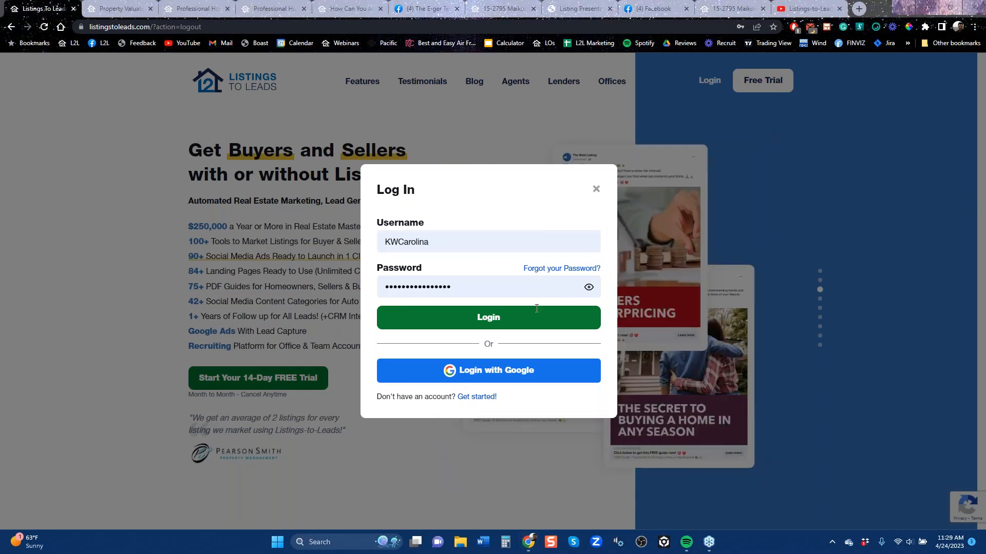
left_click(467, 321)
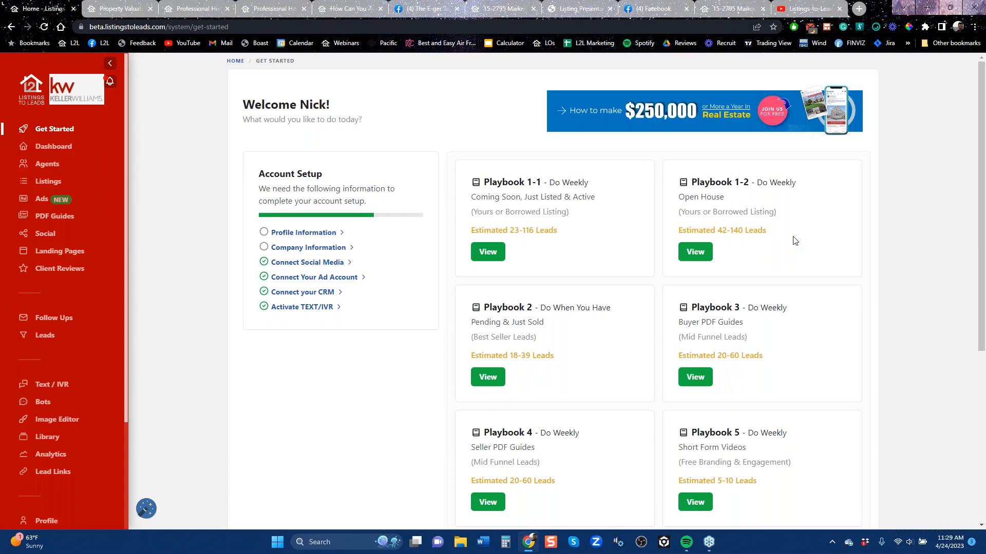
View the Listings-to-Leads YouTube channel, switch to Facebook, and look over the Listings-to-Leads Mastermind Group
left_click(808, 8)
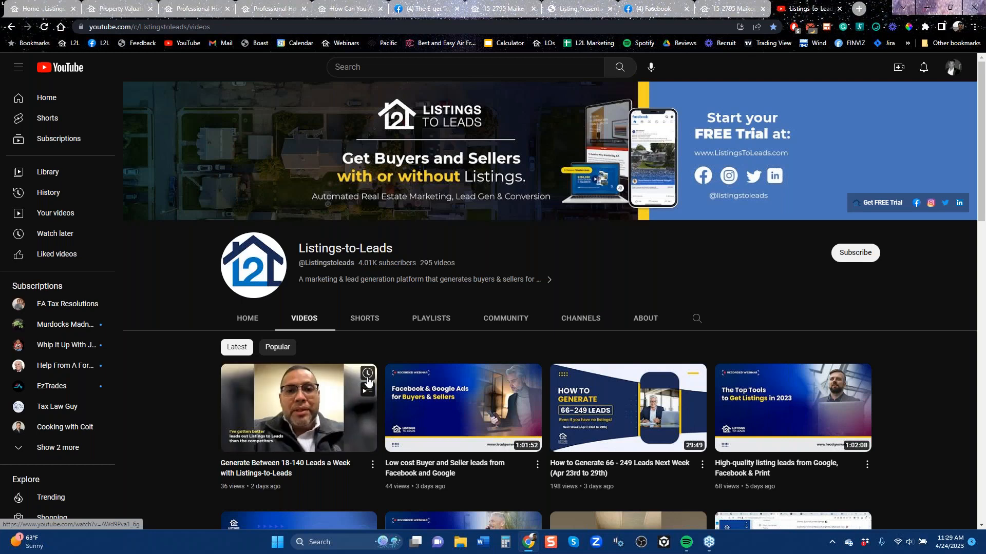
left_click(651, 9)
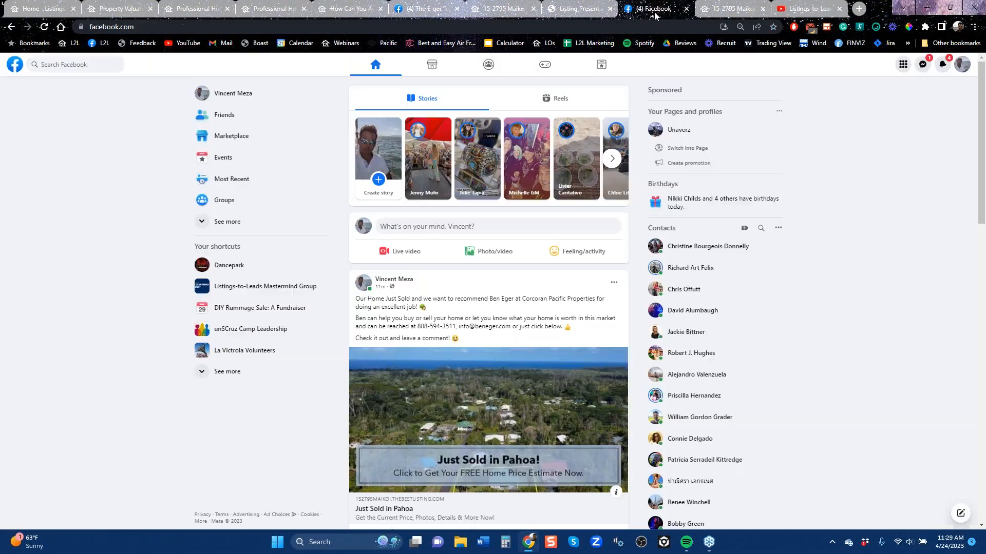
left_click(258, 291)
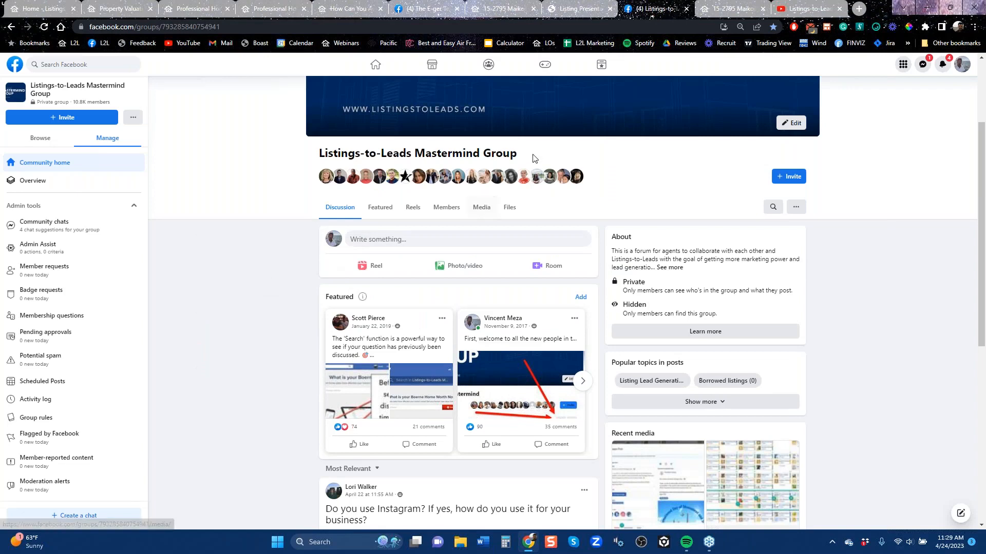
scroll(554, 136, "up", 2)
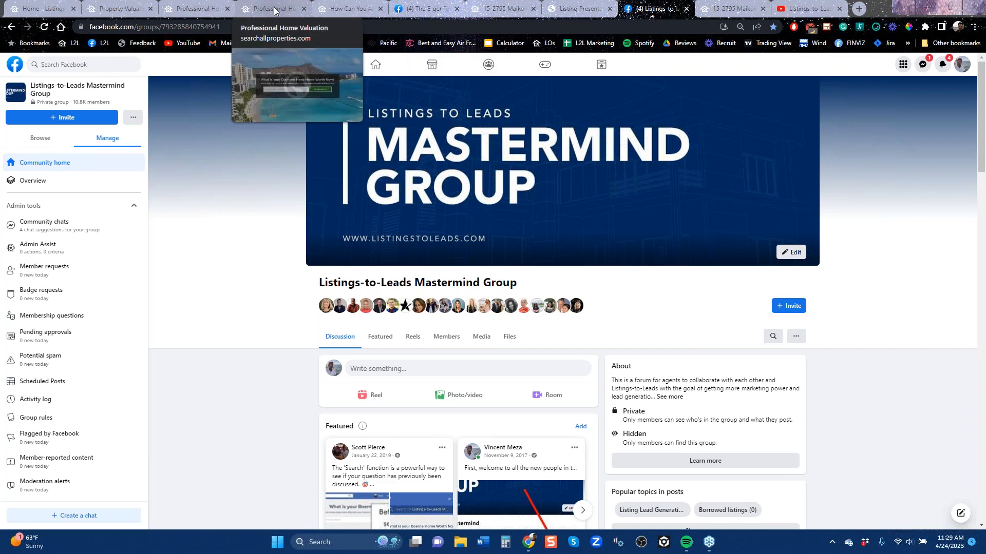
Return to Listings-to-Leads, open PDF Guides, and check the download and marketing options for the Short Sale guide
left_click(41, 9)
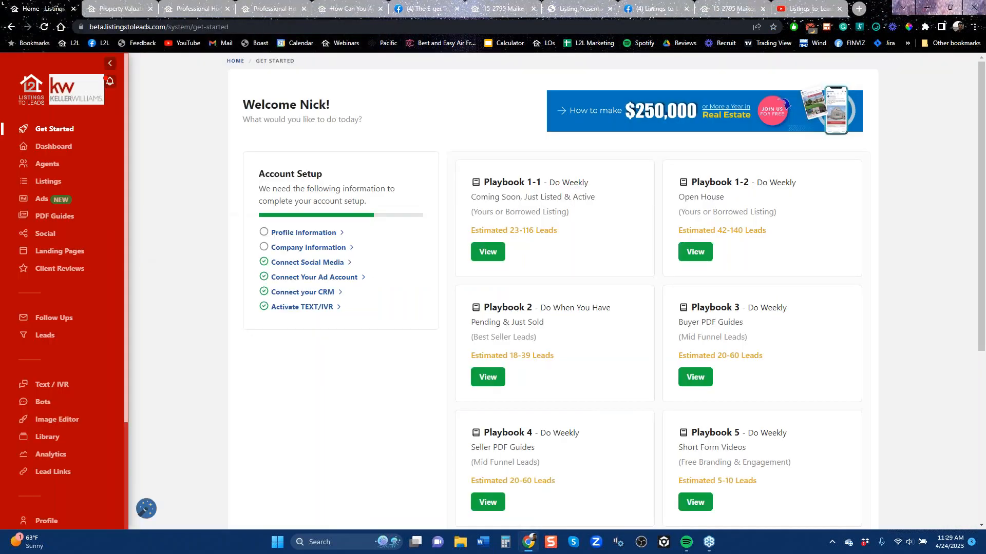
left_click(51, 216)
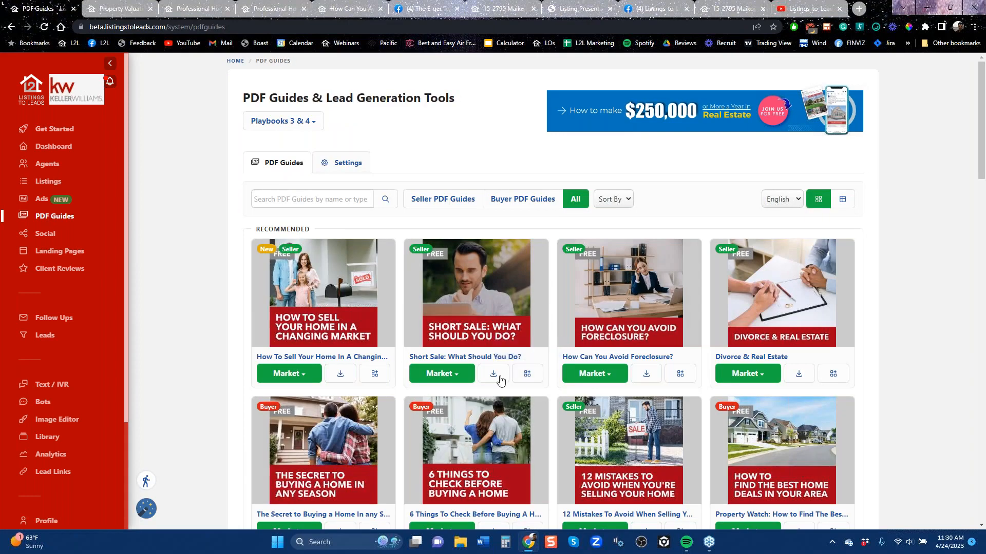
left_click(493, 376)
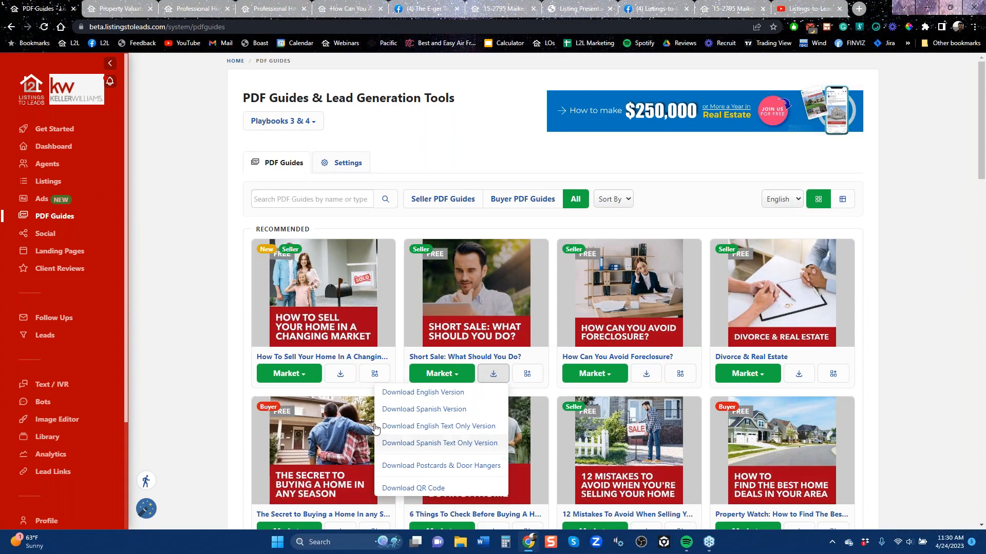
left_click(437, 381)
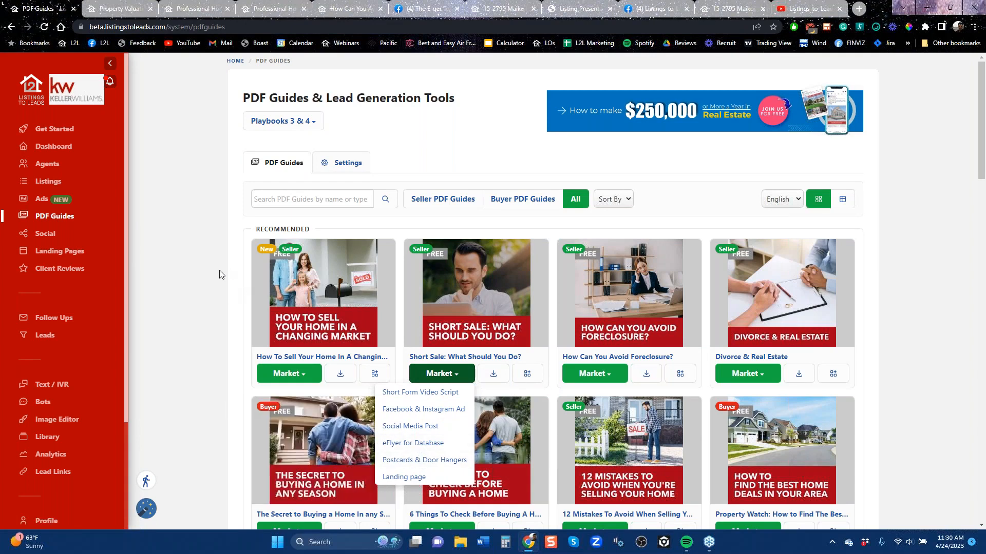
left_click(204, 255)
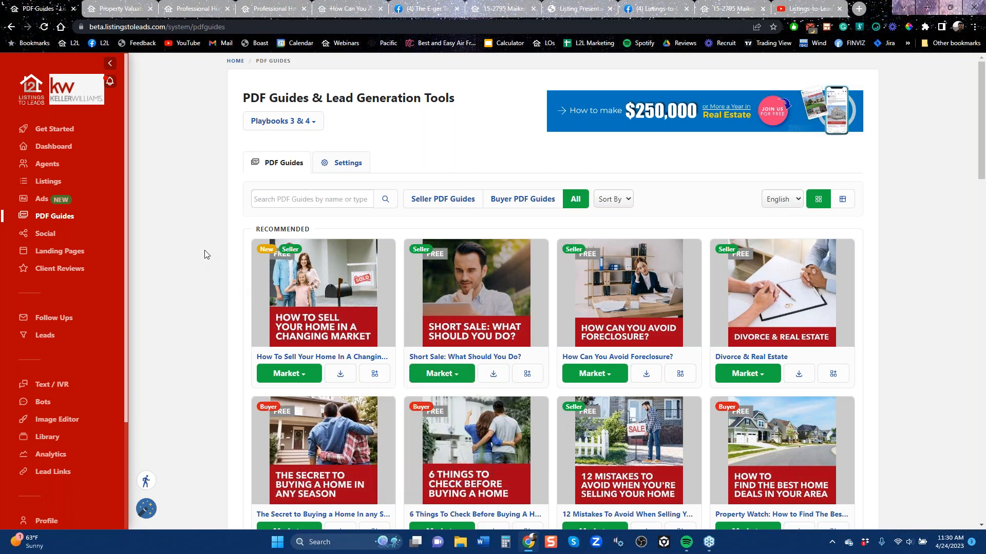
Open Ads and start a Facebook lead ad for the Monroe, NC listing, sending leads to the office's account
left_click(45, 204)
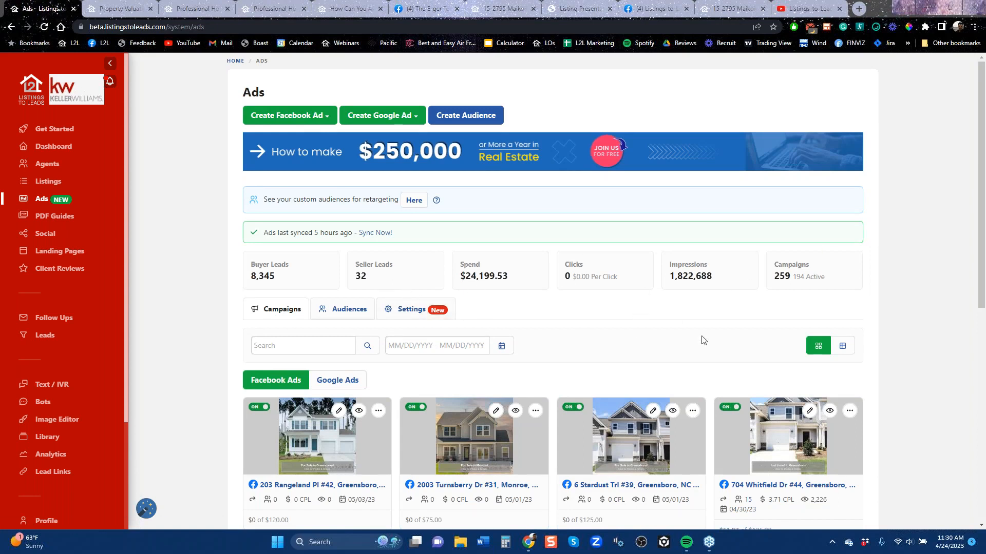
left_click(298, 122)
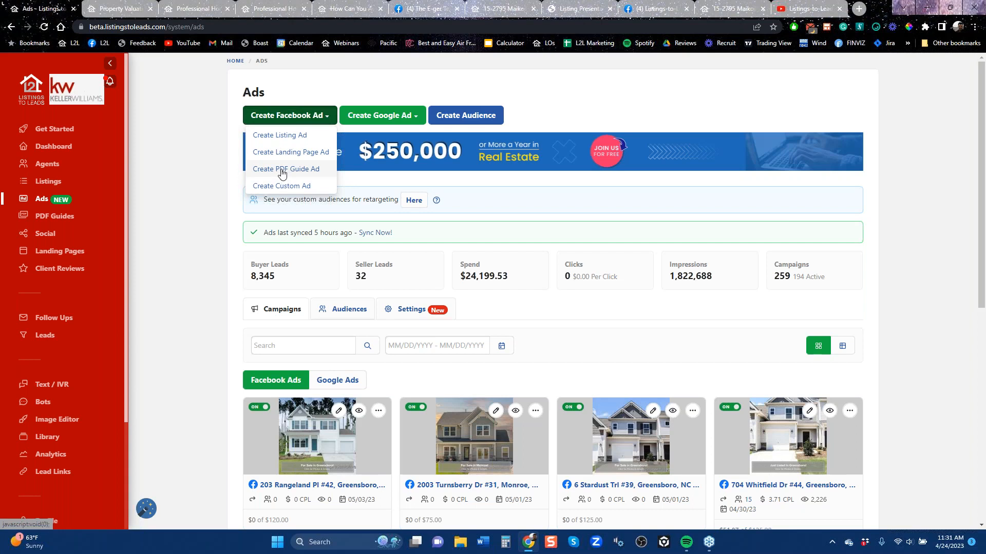
left_click(280, 135)
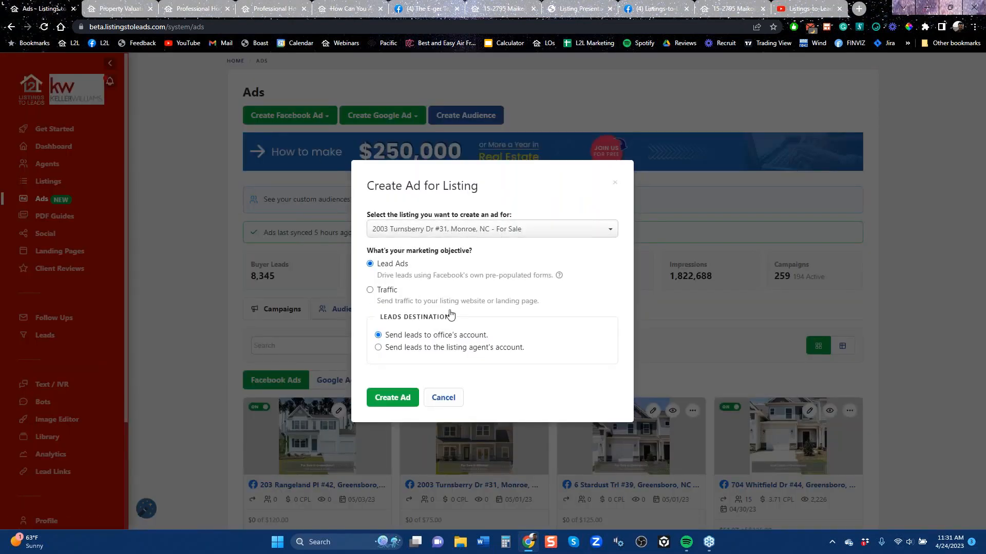
left_click(396, 399)
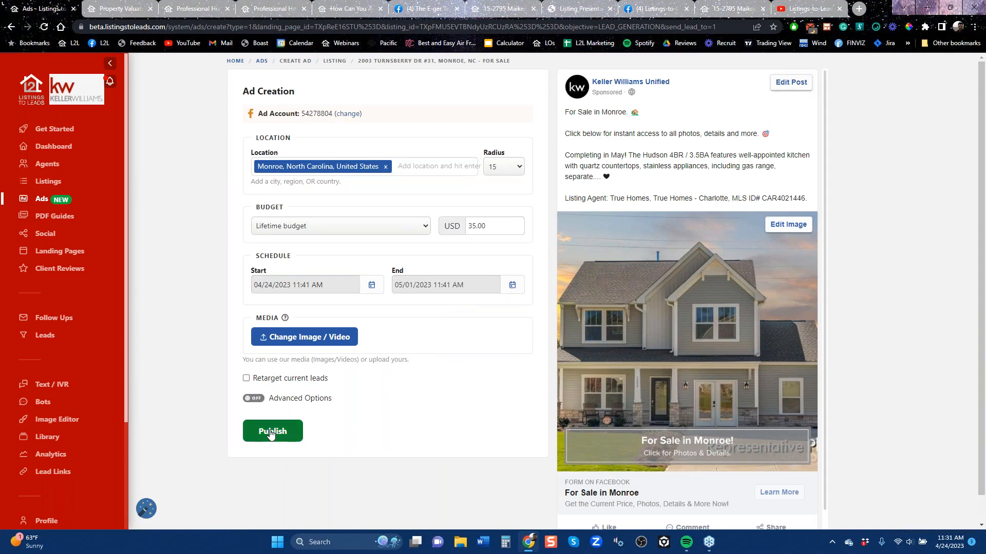
Browse the latest videos on the Listings-to-Leads YouTube channel and return to the listing ad draft
left_click(809, 8)
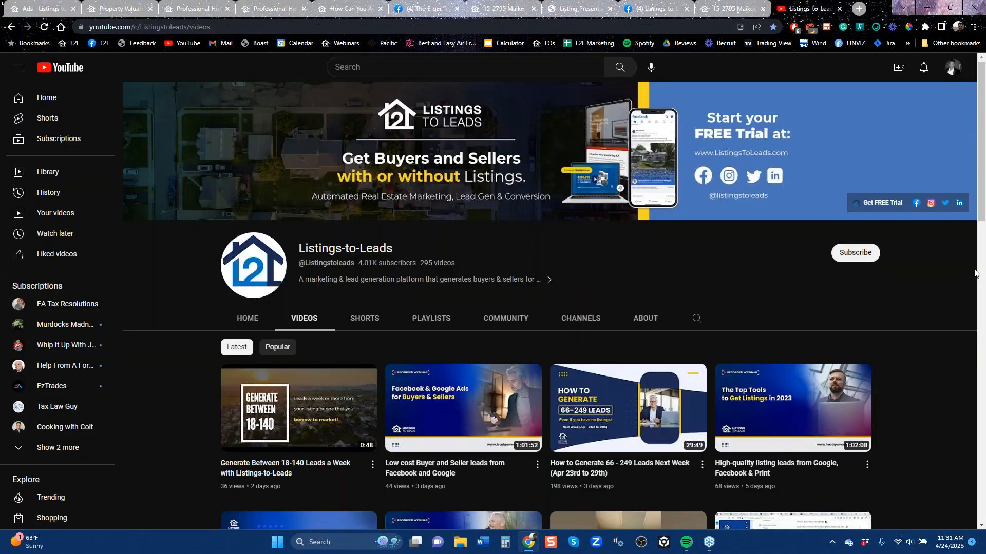
left_click_drag(984, 211, 984, 250)
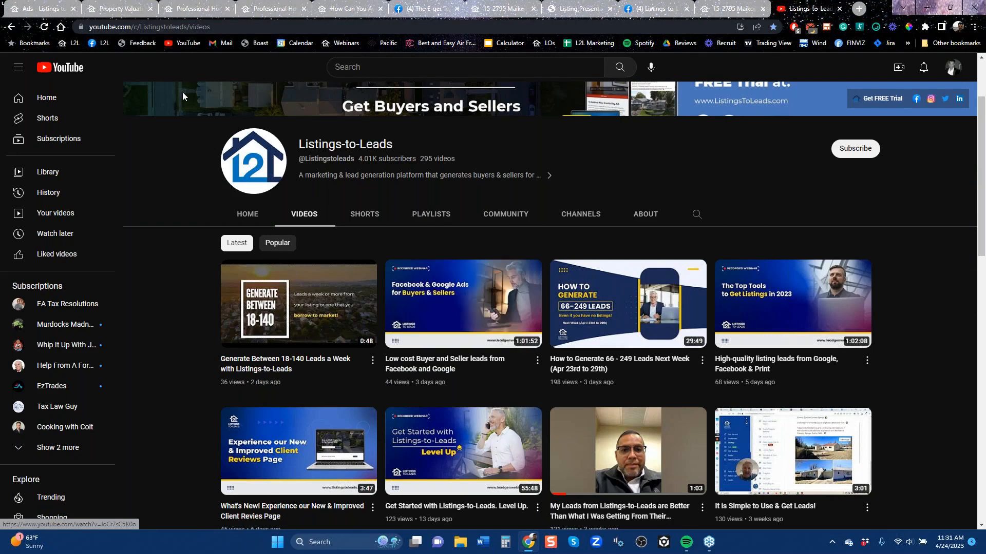
left_click(52, 10)
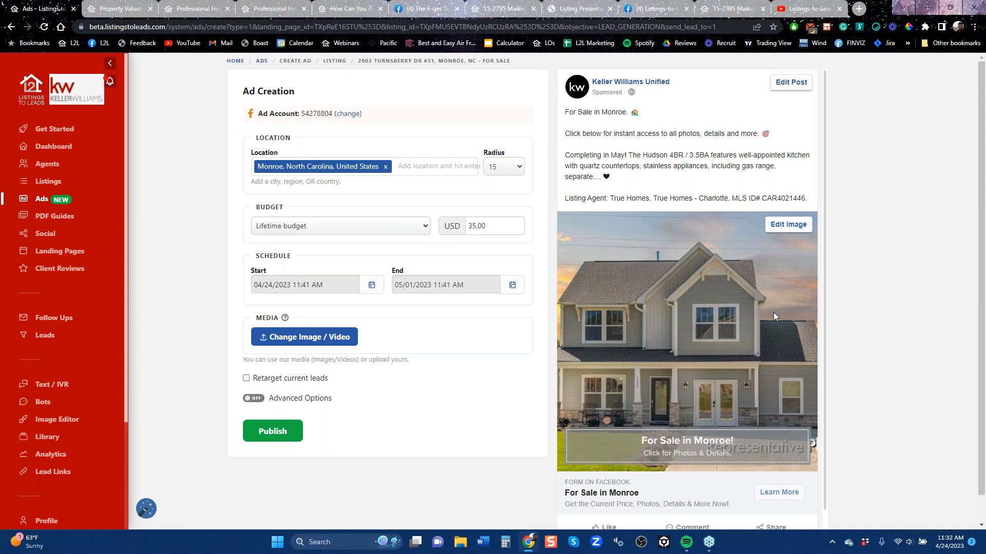
Leave the listing ad and start a Facebook lead ad for the buyer PDF guide Buying A New Construction Home
left_click(11, 27)
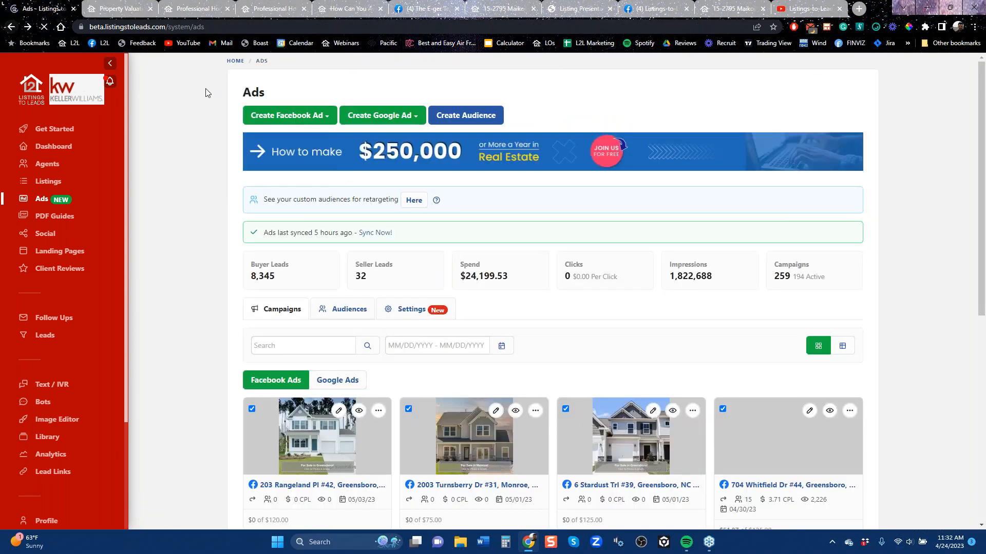
left_click(289, 115)
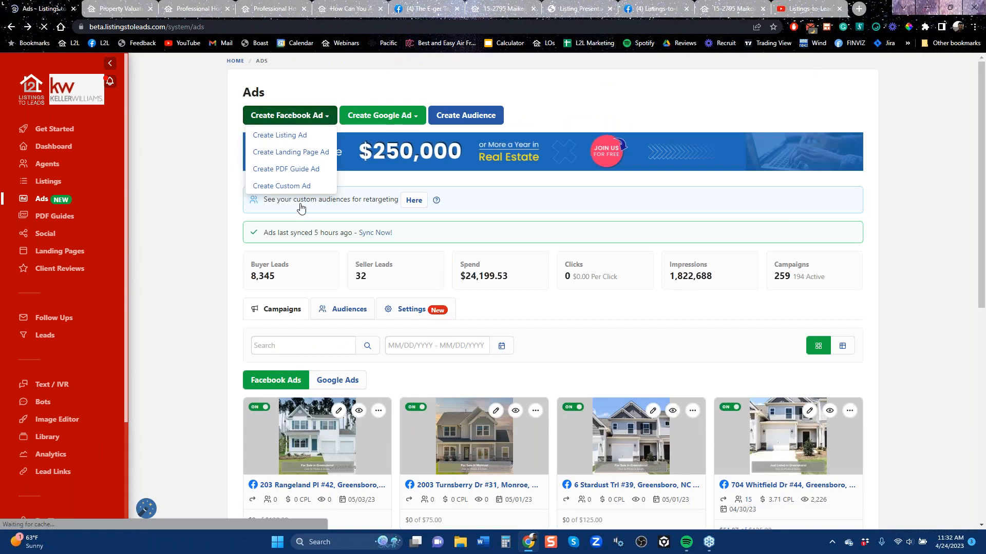
left_click(300, 168)
mouse_move(419, 234)
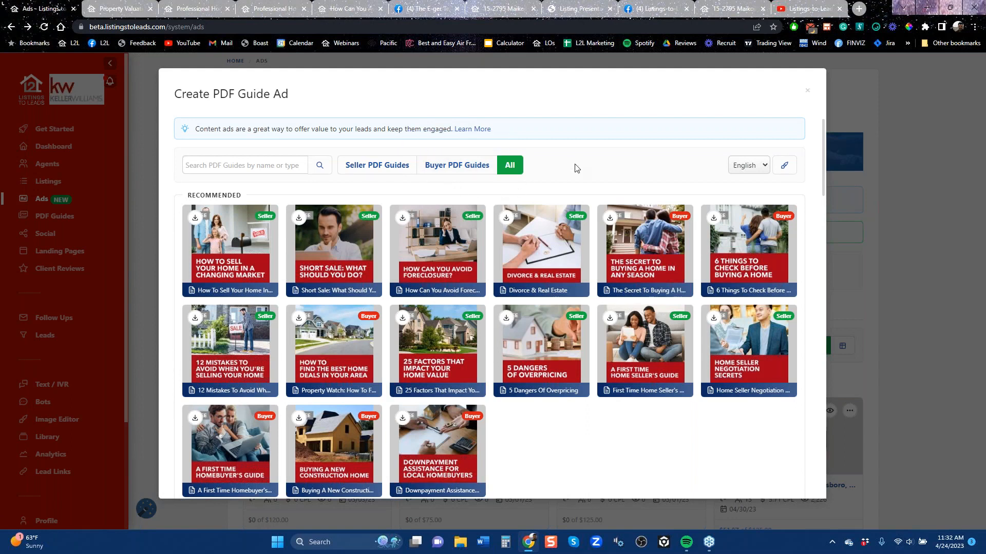
left_click(457, 169)
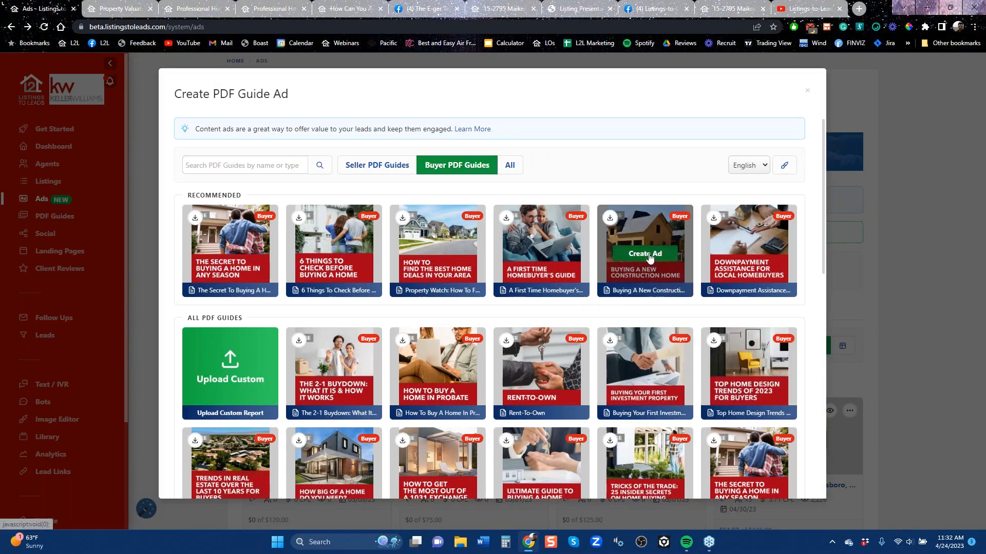
left_click(646, 254)
left_click(393, 366)
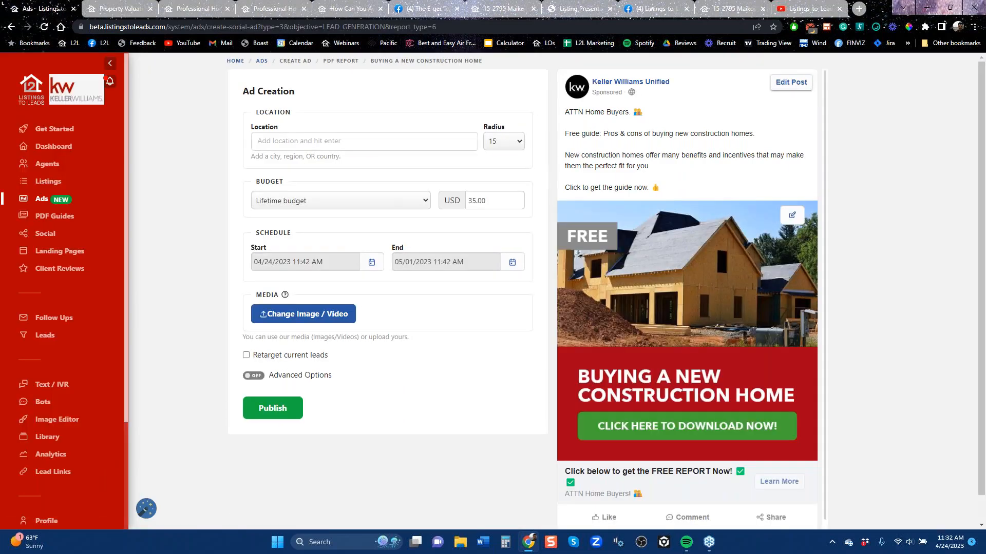
Set the guide ad's location to Tampa, Florida, United States, review the ad settings, and leave without publishing
type("tampa")
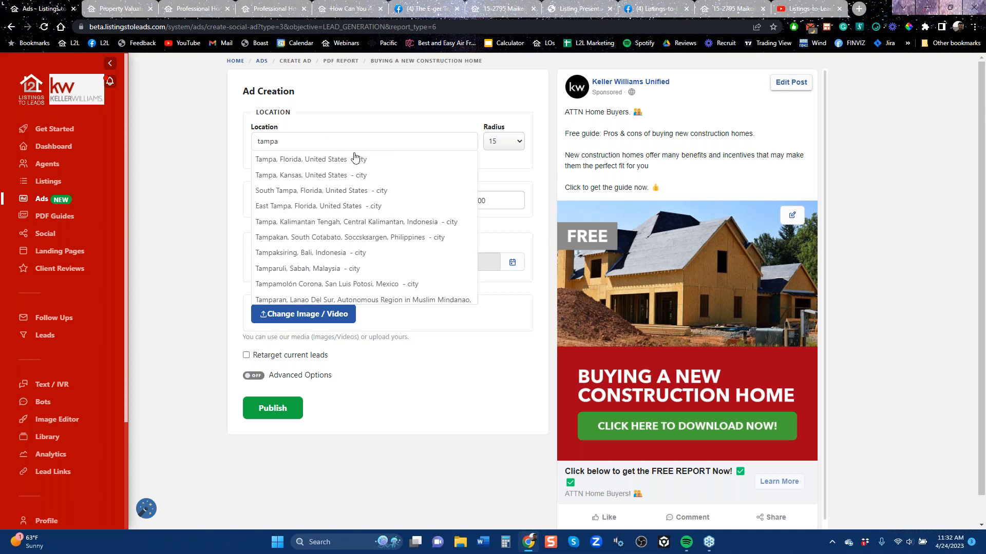
left_click(353, 159)
scroll(660, 264, "down", 1)
scroll(654, 430, "down", 1)
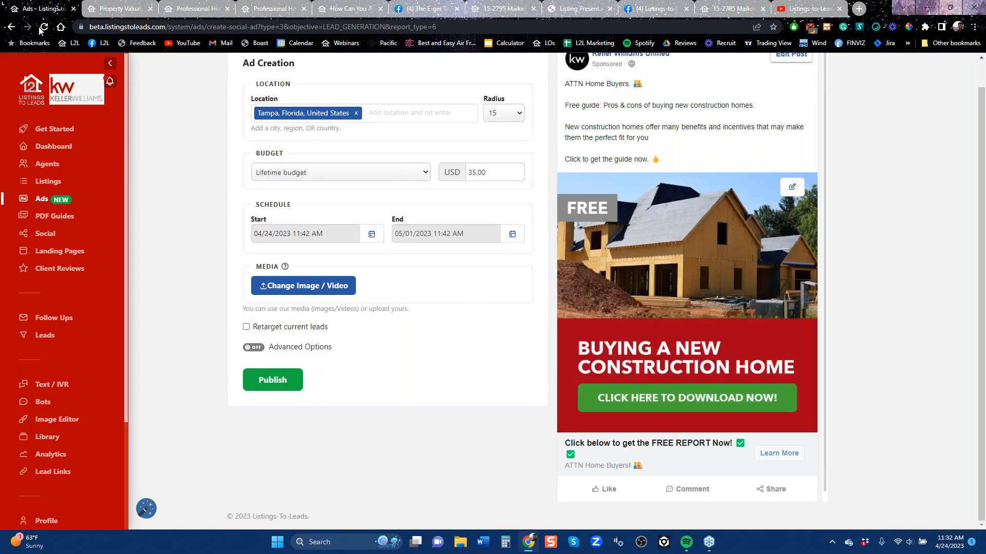
left_click(12, 28)
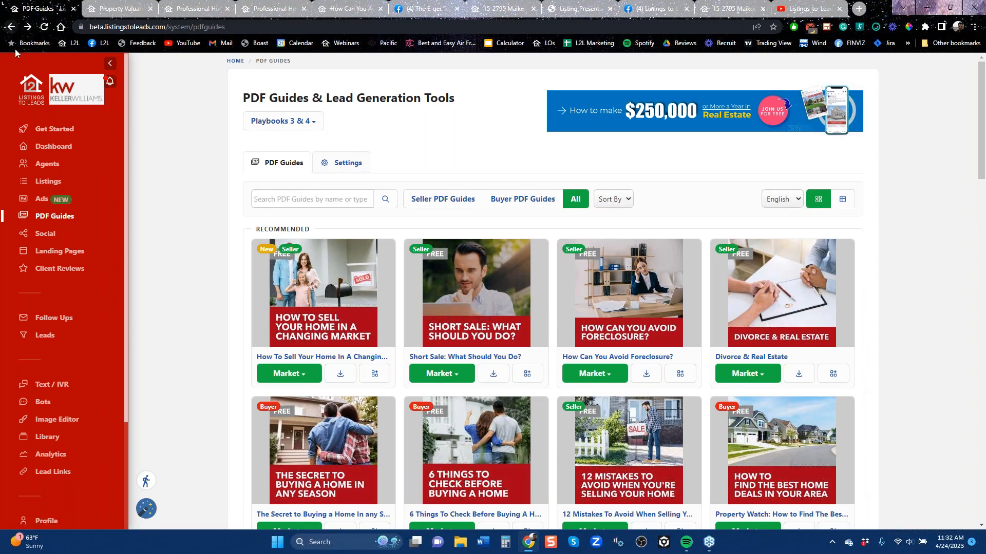
Reopen Ads and look over the account's Facebook ad campaigns
left_click(39, 200)
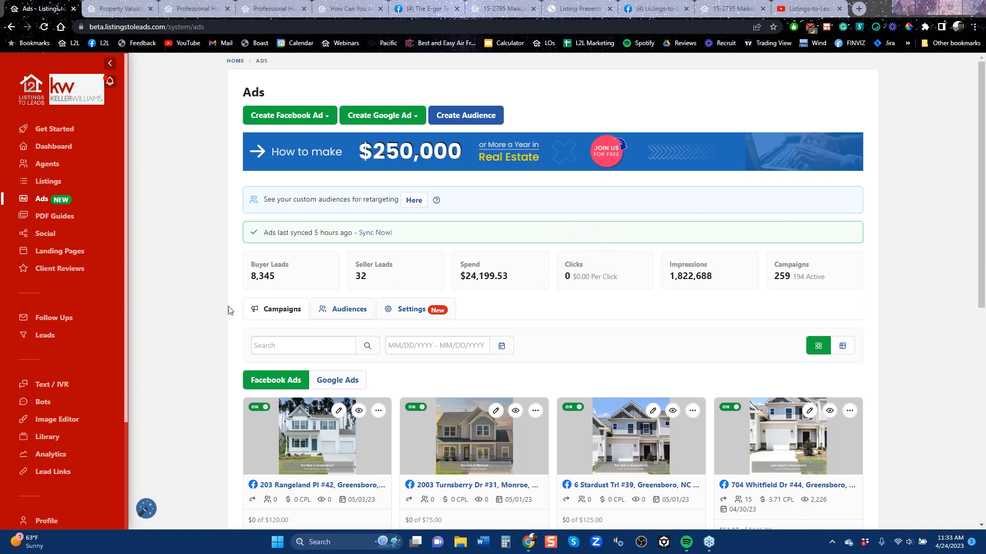
scroll(77, 488, "down", 10)
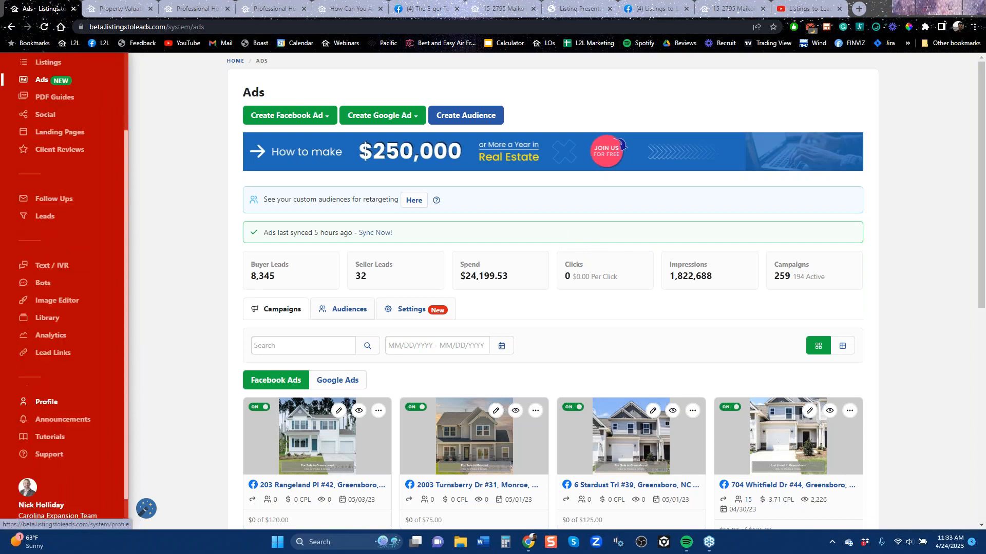
scroll(58, 445, "up", 5)
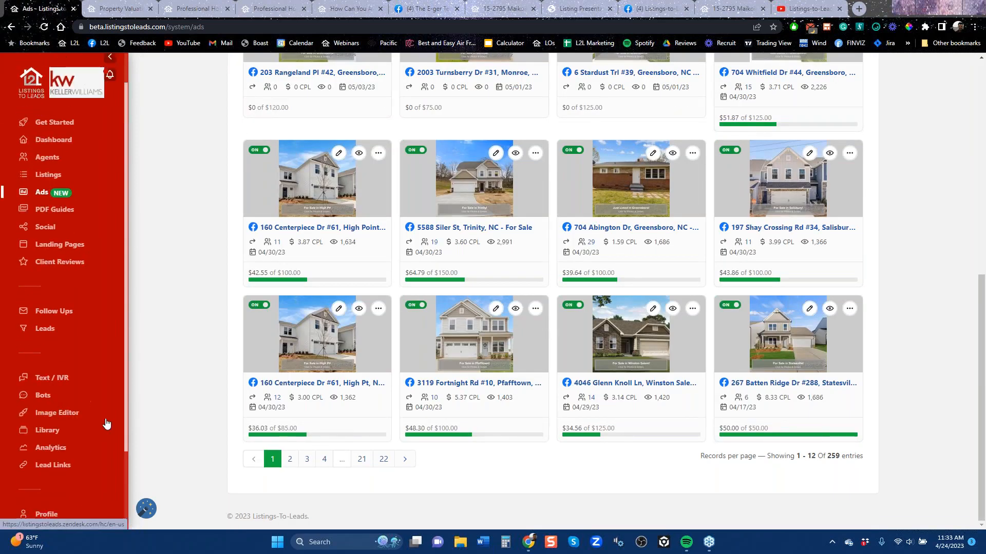
scroll(171, 352, "up", 10)
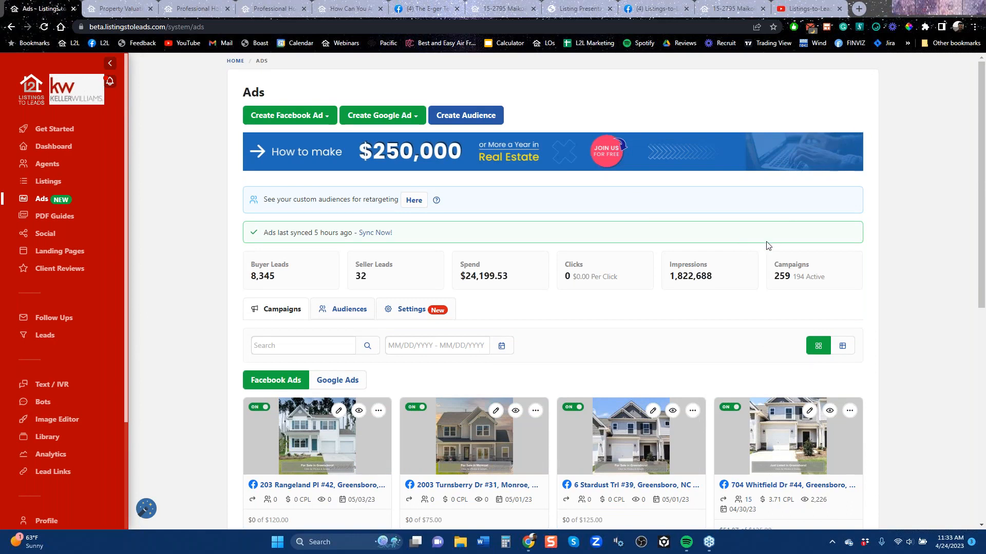
Review the campaign list and highlight the account's totals for campaigns, spend, buyer leads and impressions
scroll(765, 244, "down", 5)
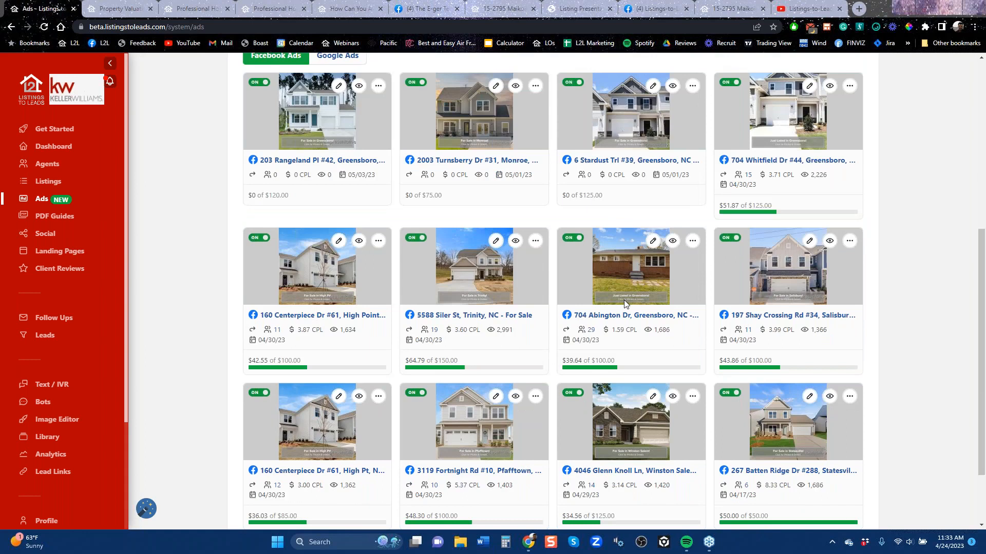
scroll(624, 299, "up", 5)
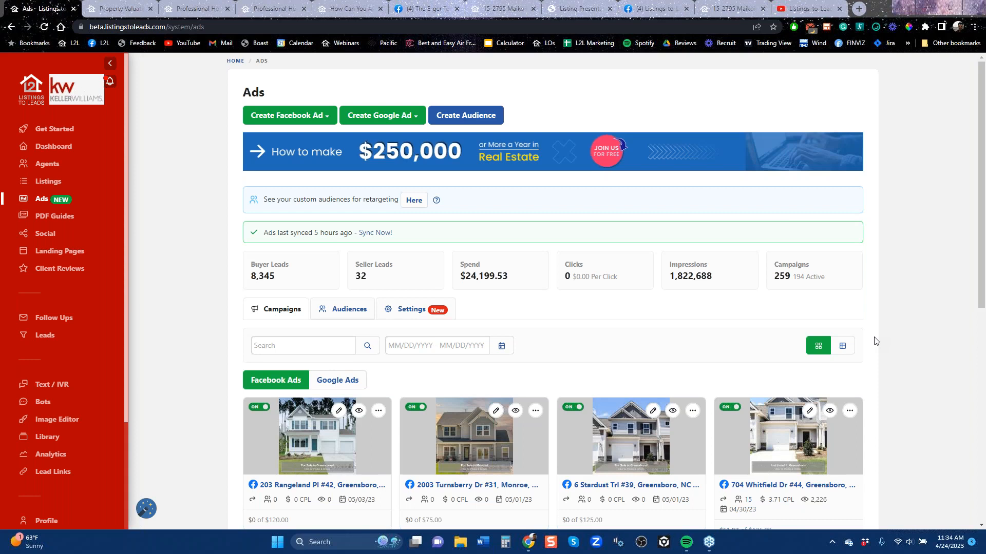
double_click(790, 275)
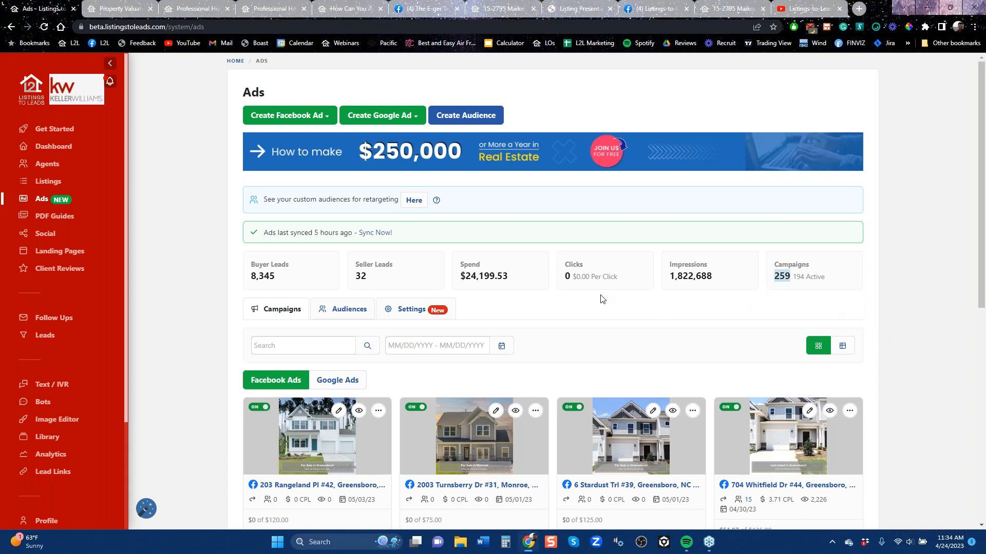
left_click_drag(510, 277, 461, 276)
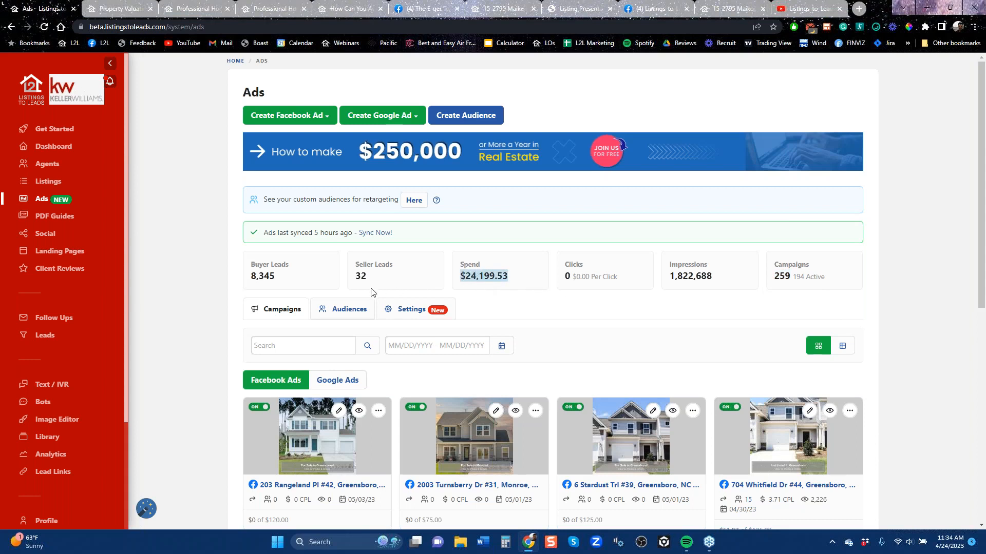
left_click(282, 286)
left_click_drag(278, 277, 253, 279)
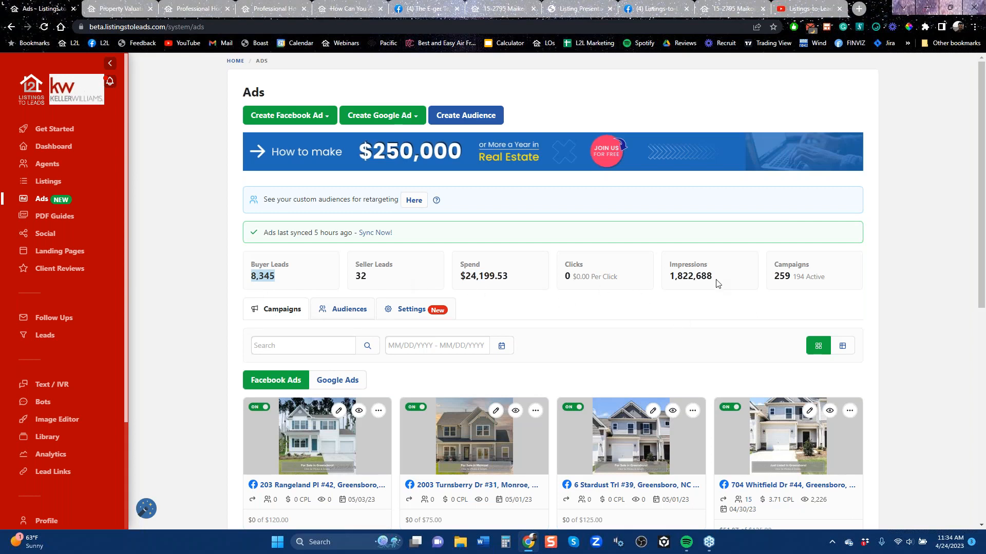
left_click_drag(718, 277, 671, 275)
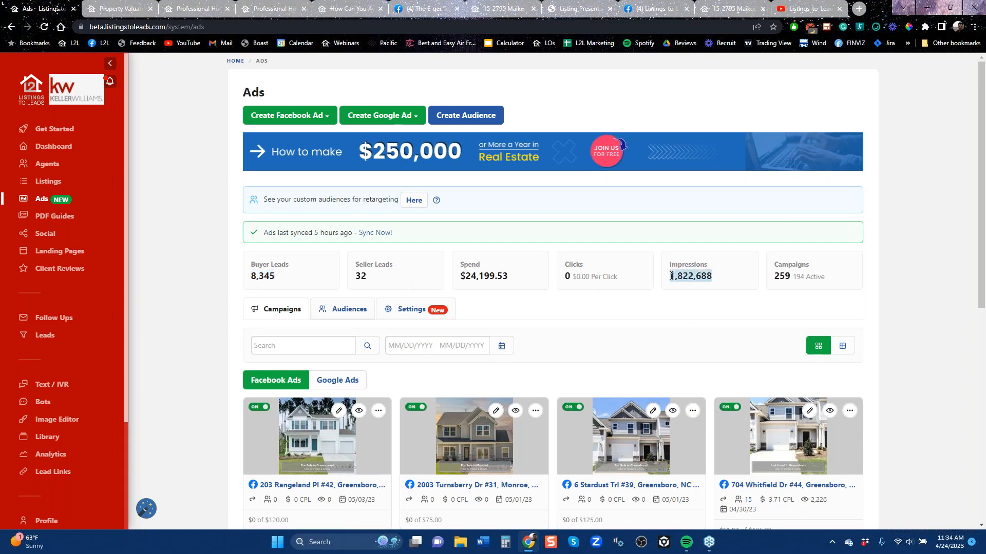
left_click(670, 275)
Look at the available Facebook ad types and examine the reach and cost per lead of the Winston-Salem listing campaign
left_click(304, 123)
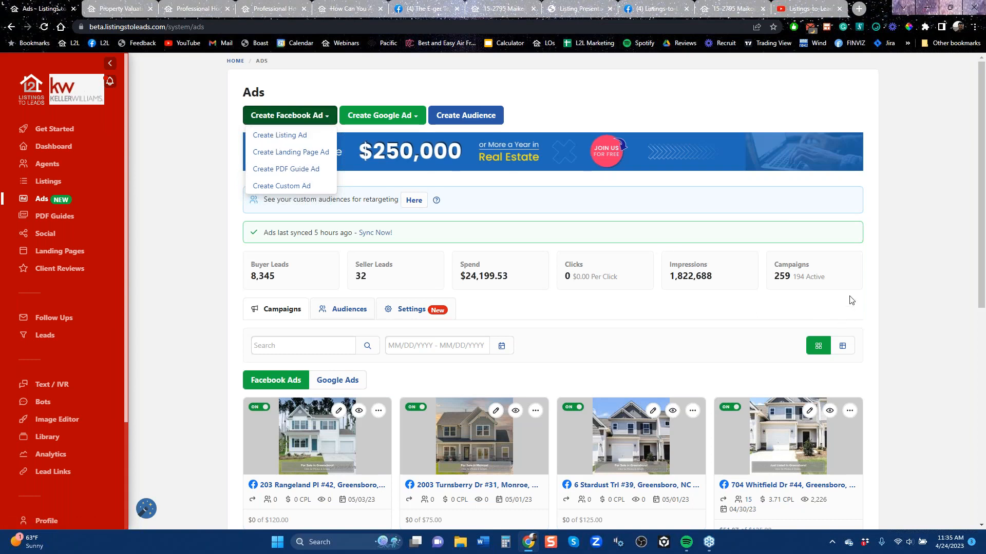
left_click(920, 331)
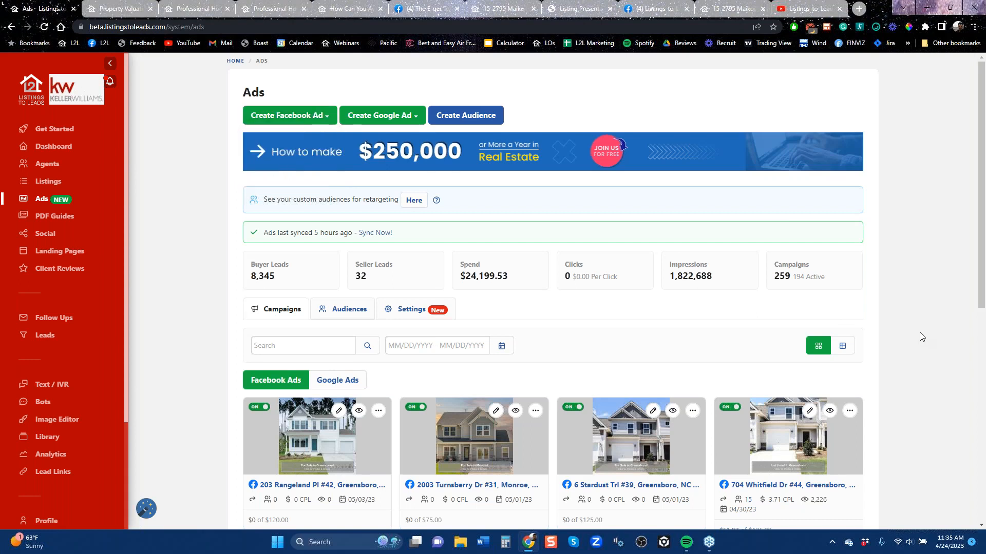
scroll(919, 331, "down", 6)
scroll(637, 429, "down", 2)
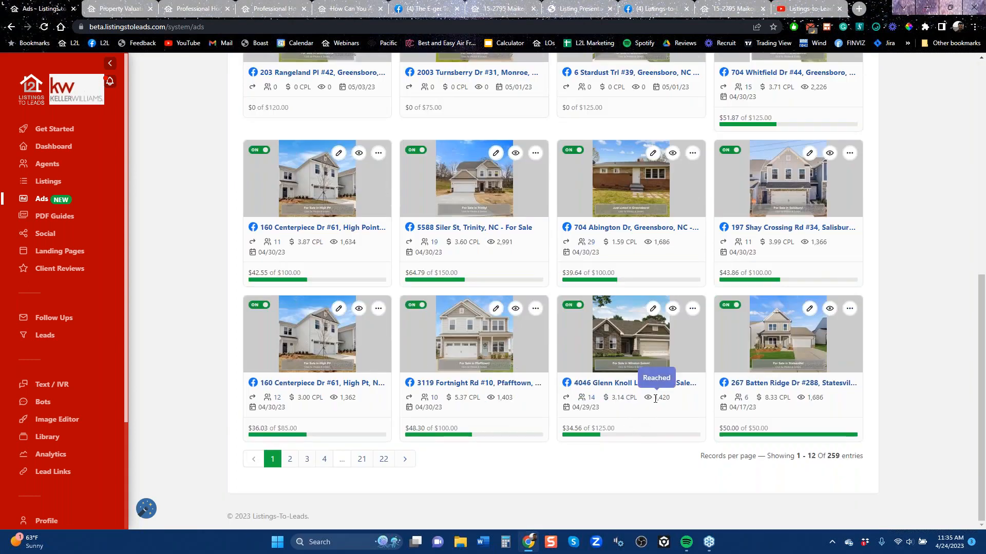
left_click_drag(654, 398, 673, 400)
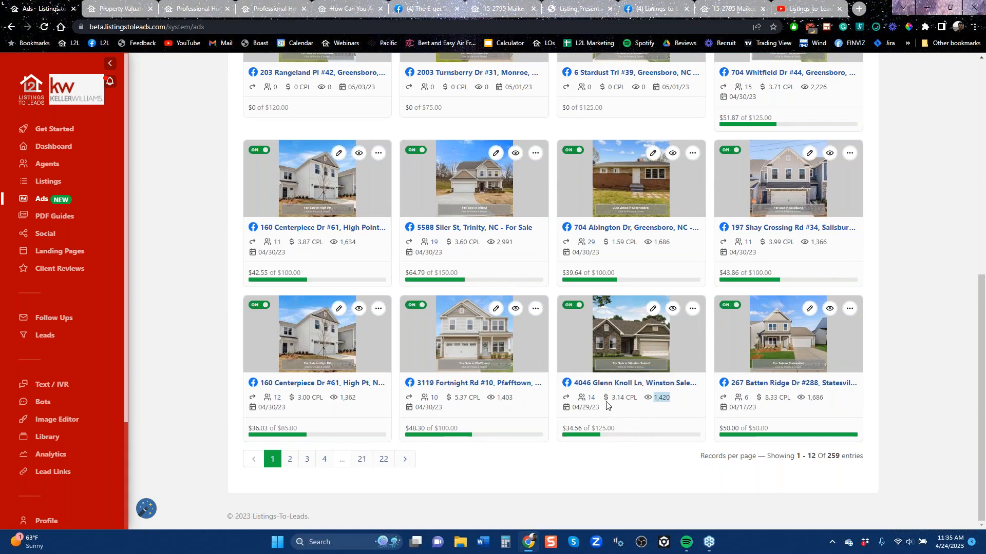
left_click_drag(611, 399, 624, 400)
scroll(602, 311, "up", 10)
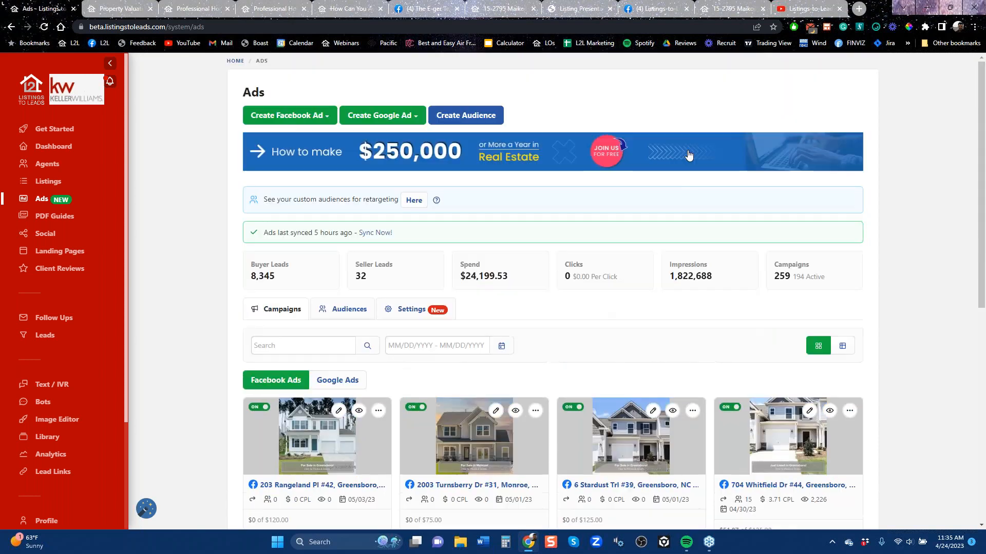
Switch to Facebook, open the home feed and browse its posts as far as the Keller Williams Boston Metro post
left_click(661, 10)
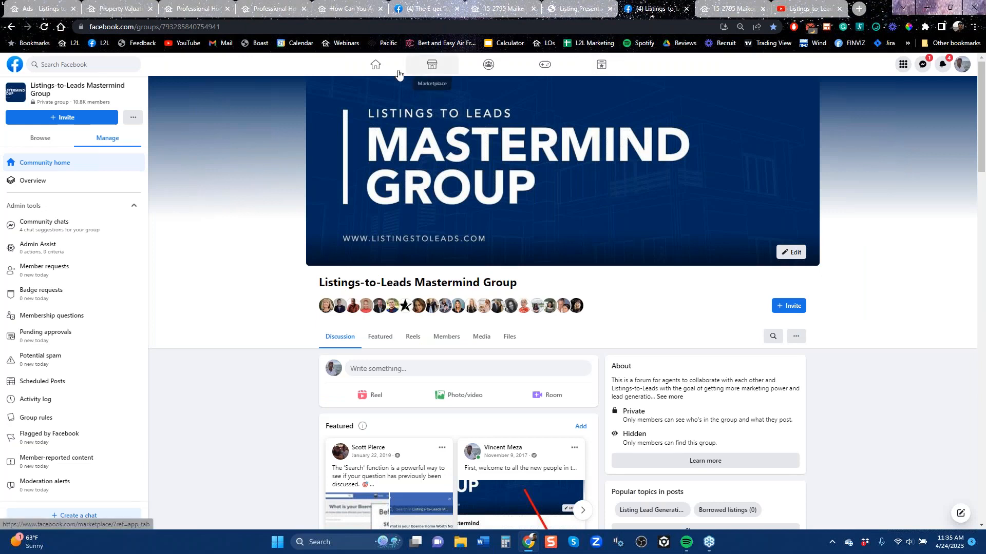
left_click(375, 65)
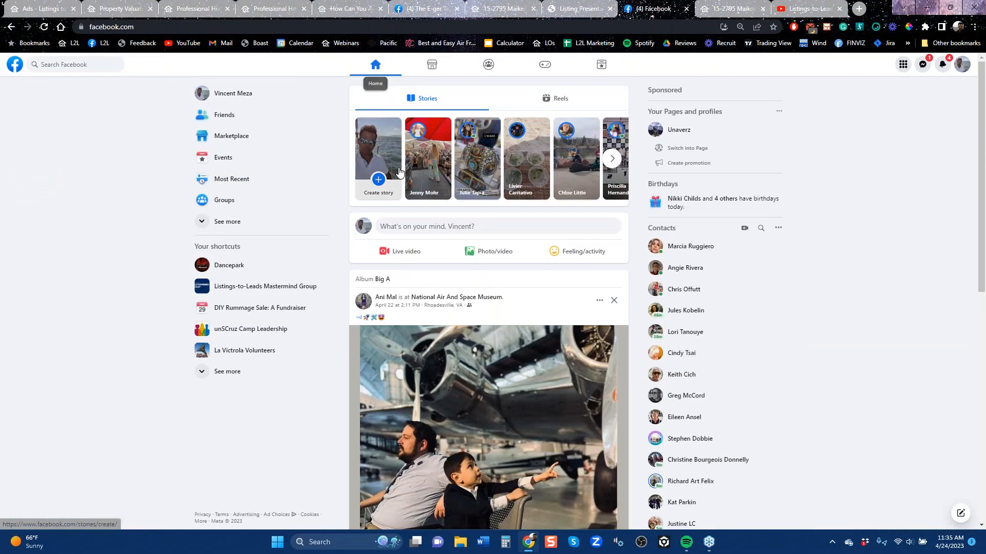
left_click_drag(982, 234, 953, 394)
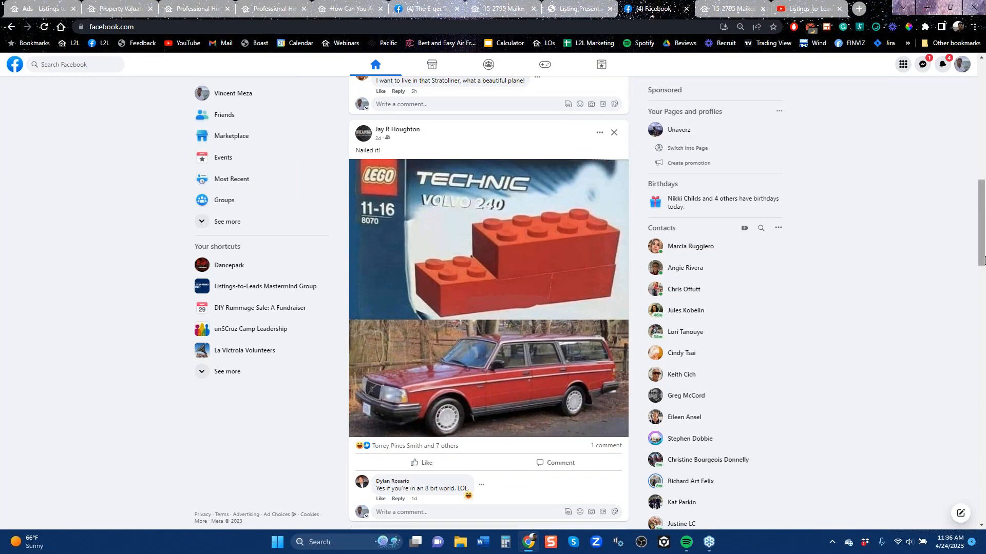
scroll(981, 220, "down", 12)
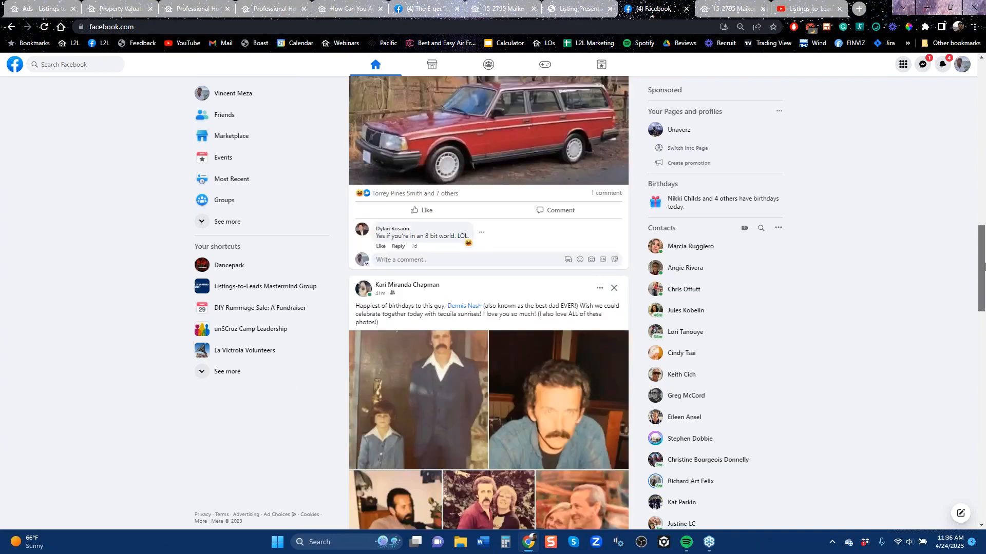
scroll(984, 327, "down", 9)
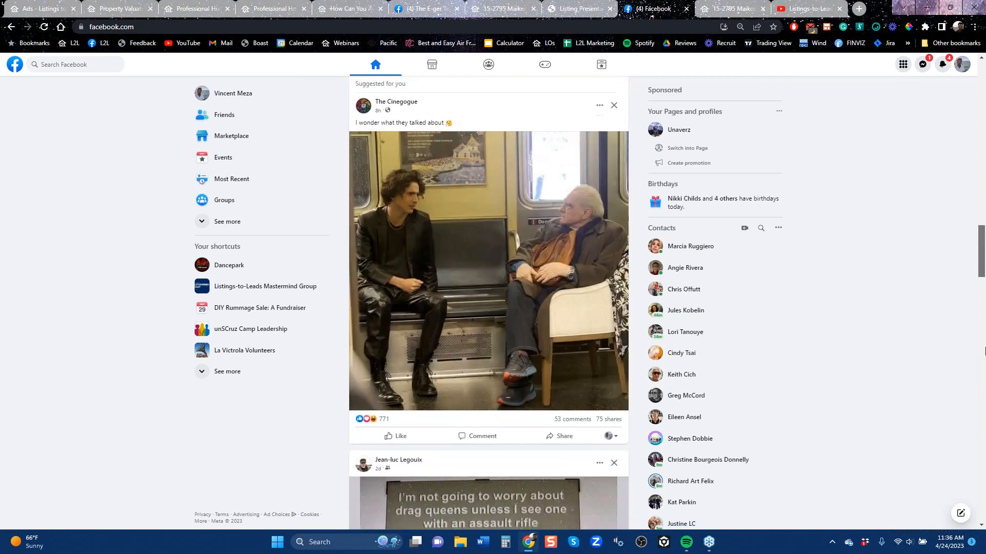
scroll(984, 378, "down", 2)
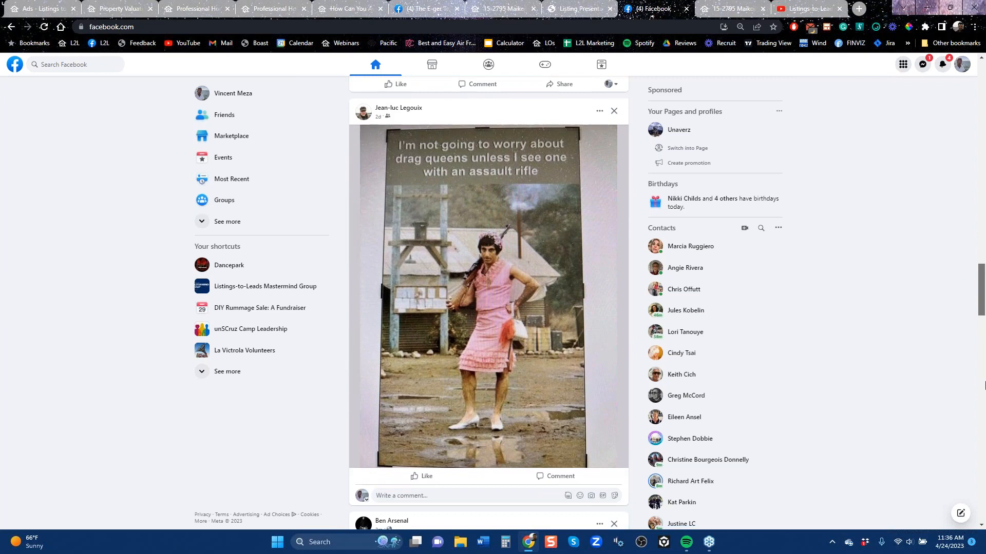
scroll(984, 390, "down", 5)
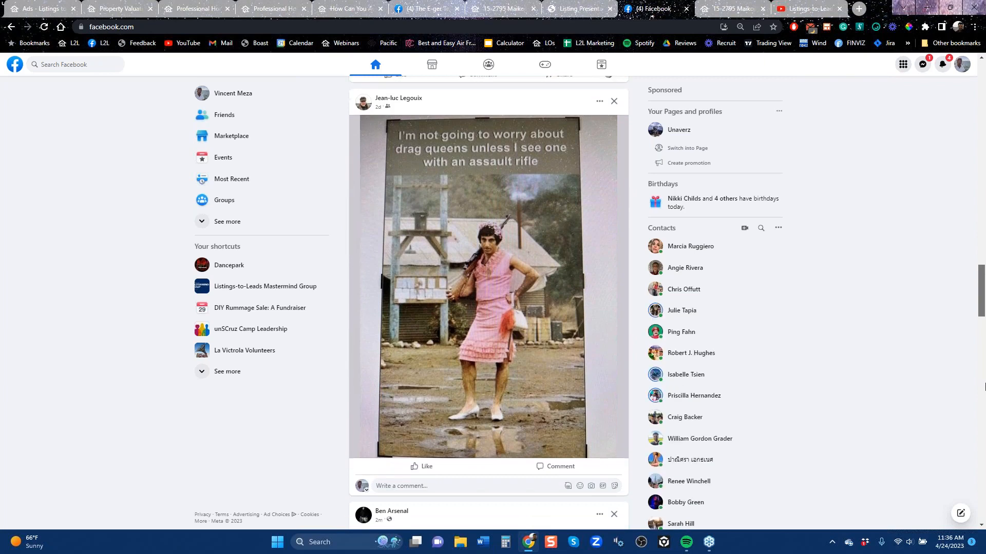
scroll(984, 416, "down", 2)
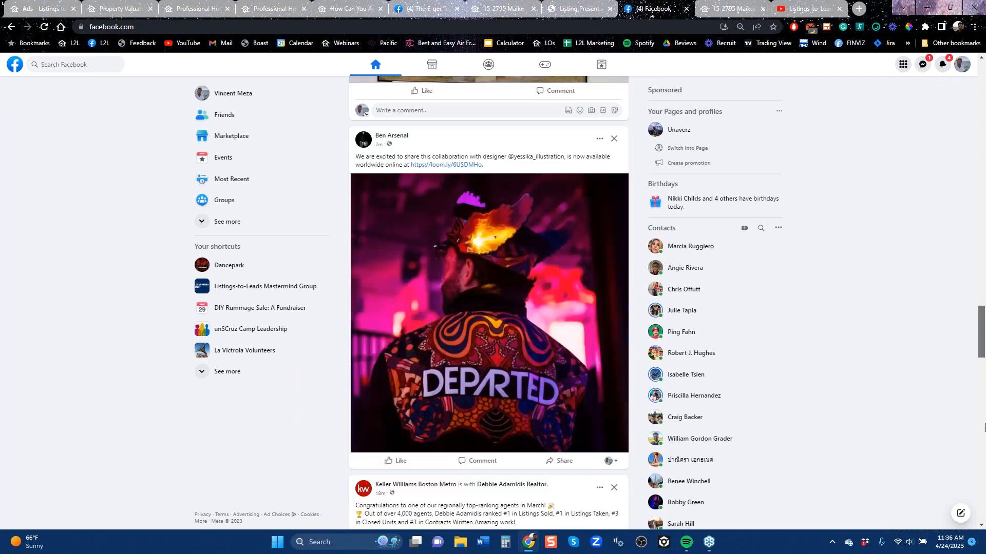
scroll(984, 427, "down", 5)
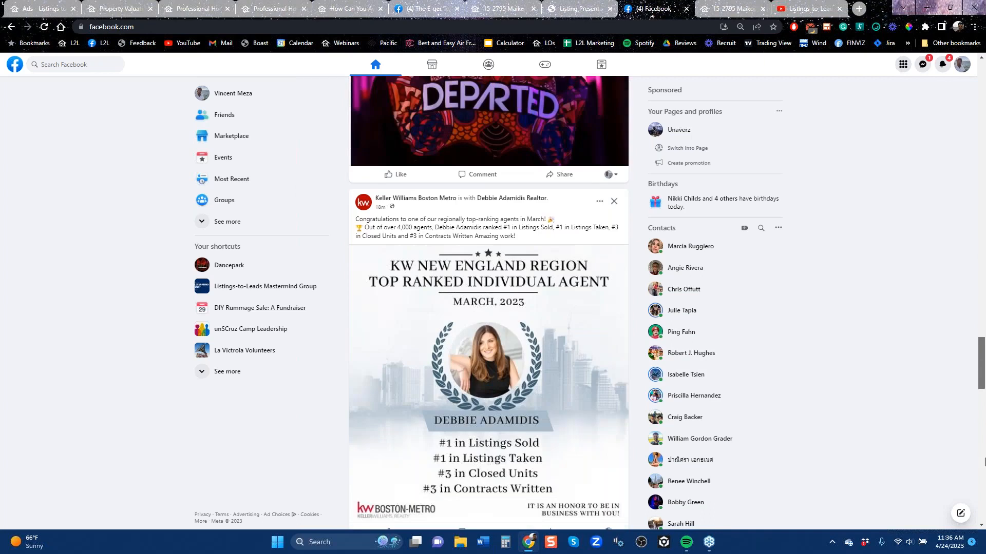
scroll(984, 461, "down", 2)
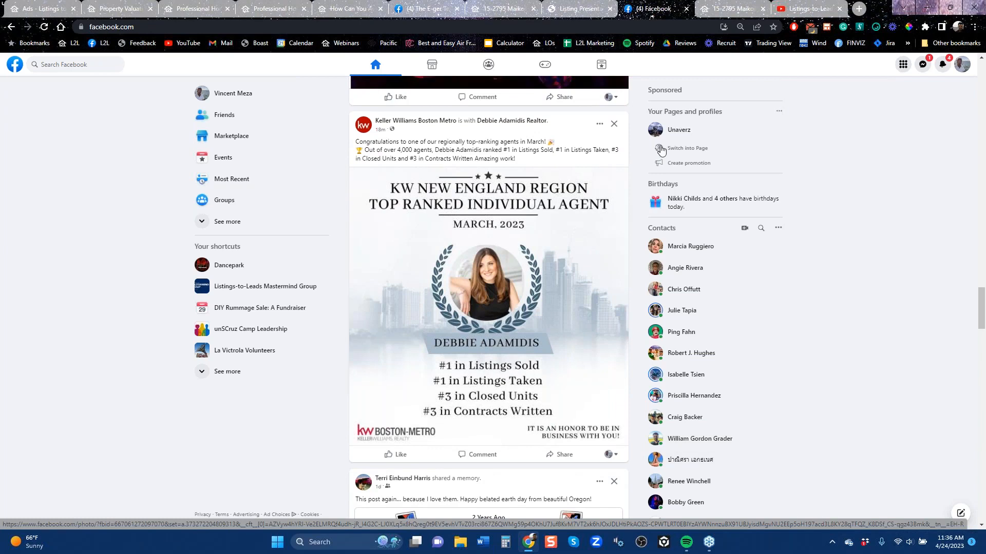
Search Google in a new tab for the earlier query "how do i sell my sell my home"
left_click(858, 10)
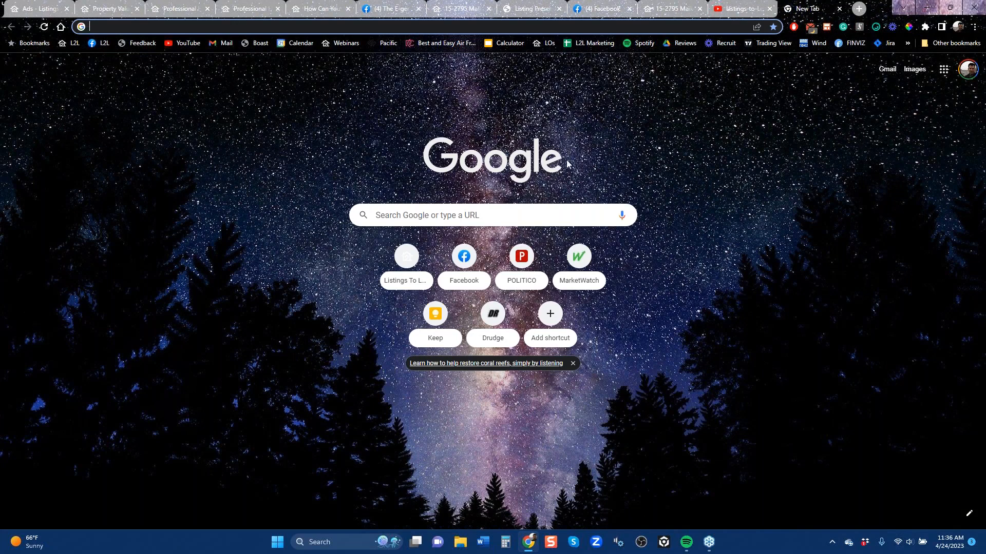
left_click(438, 216)
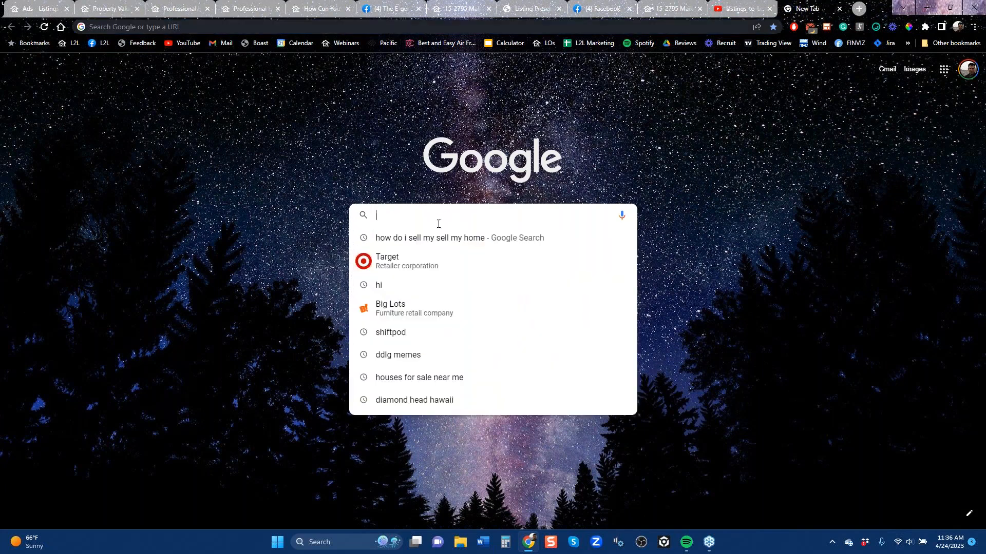
left_click(438, 237)
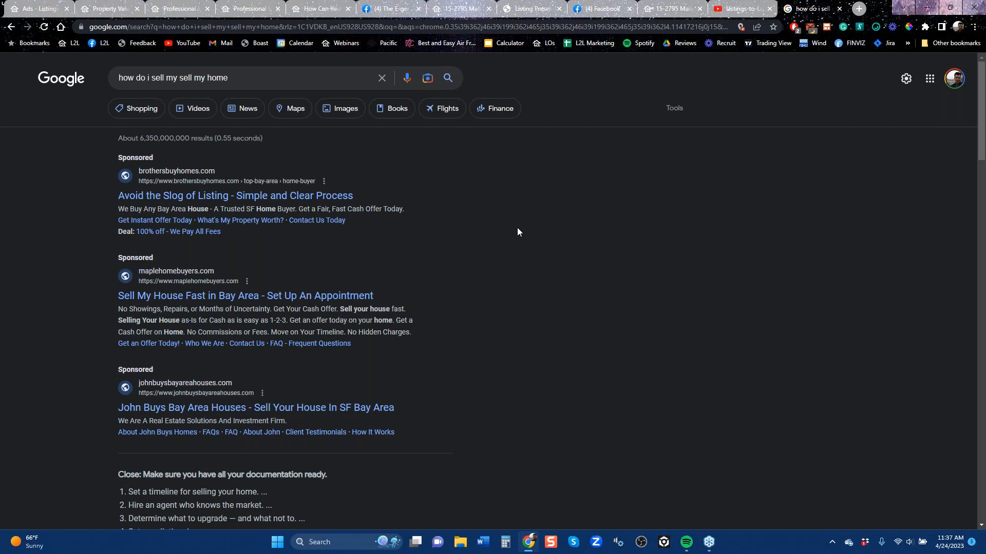
Return to the Listings-to-Leads Ads page and start a Google landing page ad for the Property Valuation Plus page for Raleigh
left_click(38, 9)
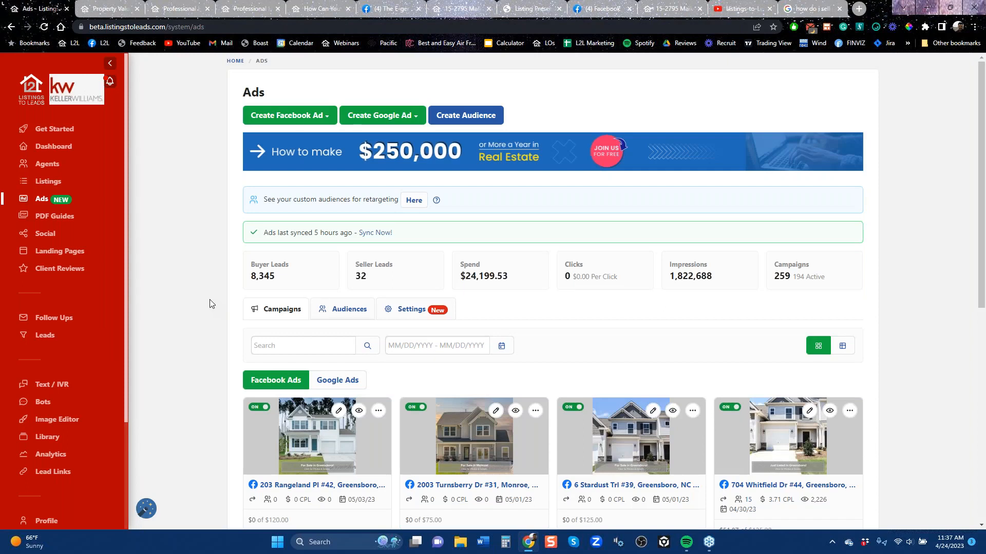
left_click(397, 116)
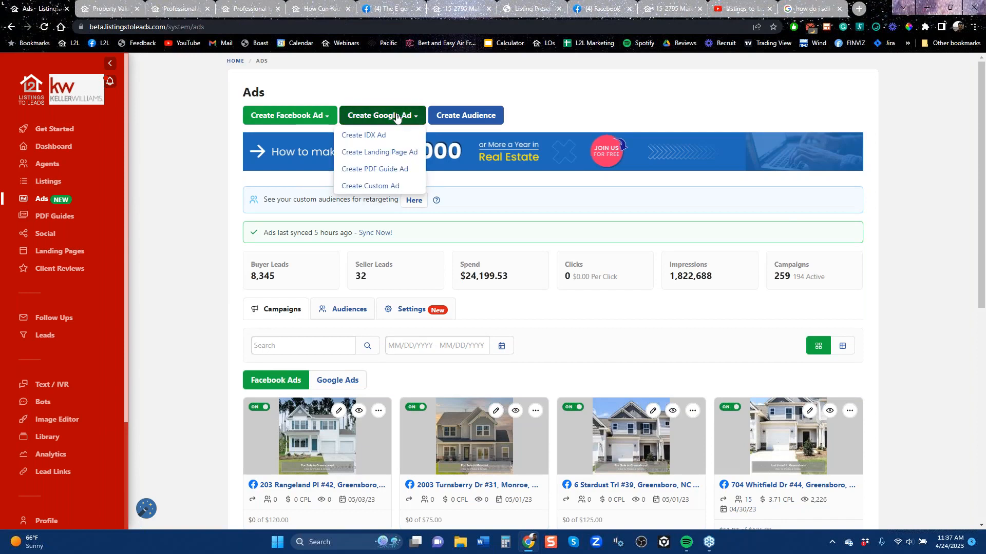
left_click(374, 153)
left_click(502, 299)
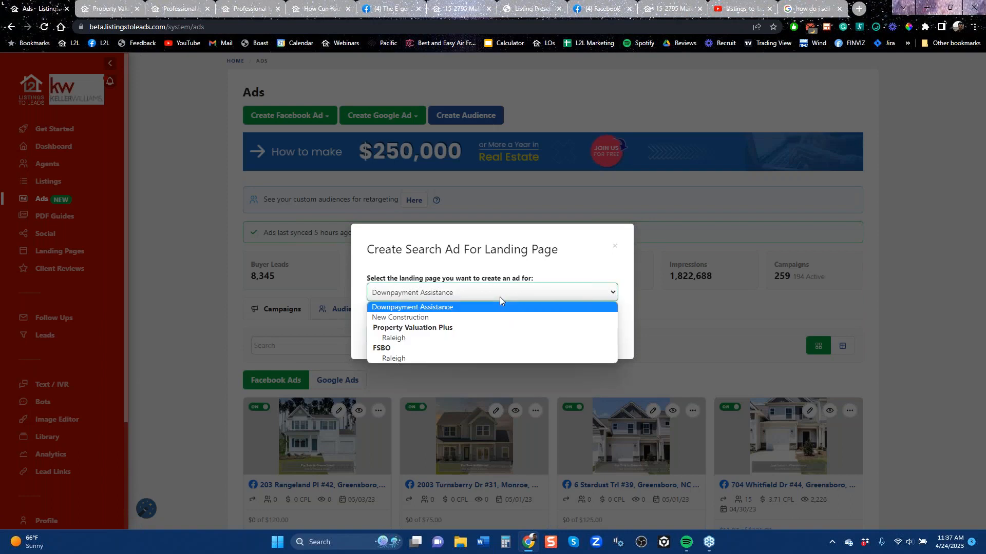
left_click(432, 341)
left_click(394, 336)
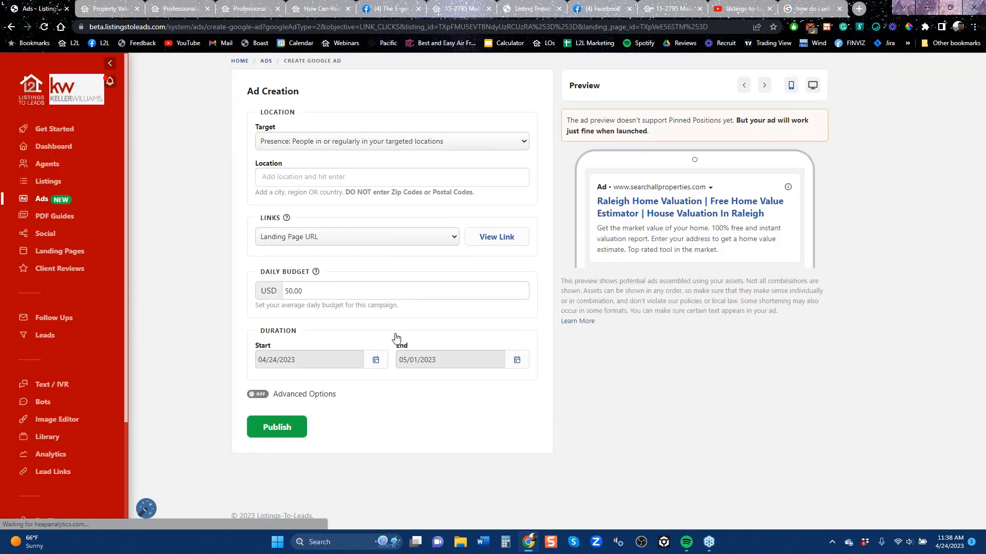
Set the Google ad's location to Raleigh, North Carolina, United States
left_click(363, 173)
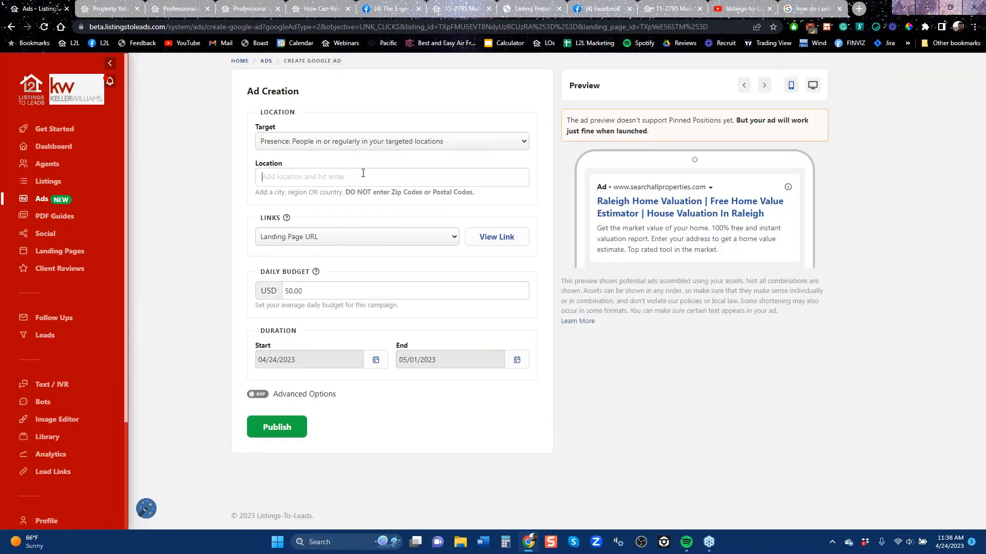
type("raleigh")
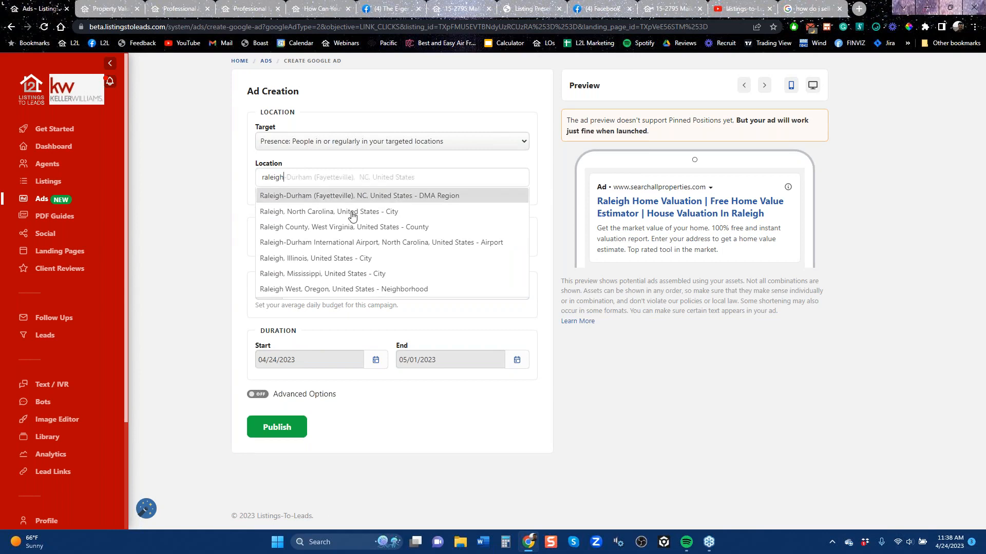
left_click(363, 211)
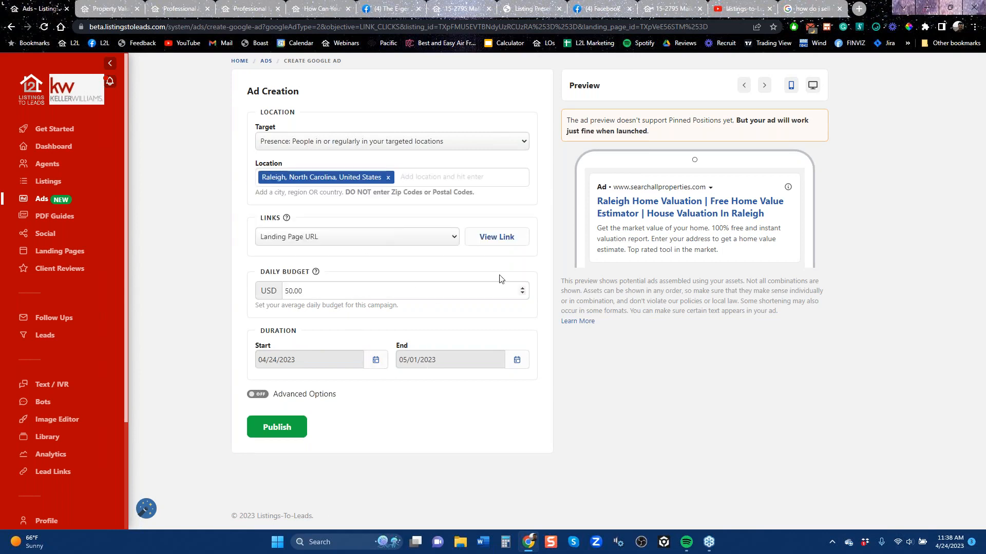
View the ad's linked Raleigh home value landing page and return to the ad draft
left_click(496, 237)
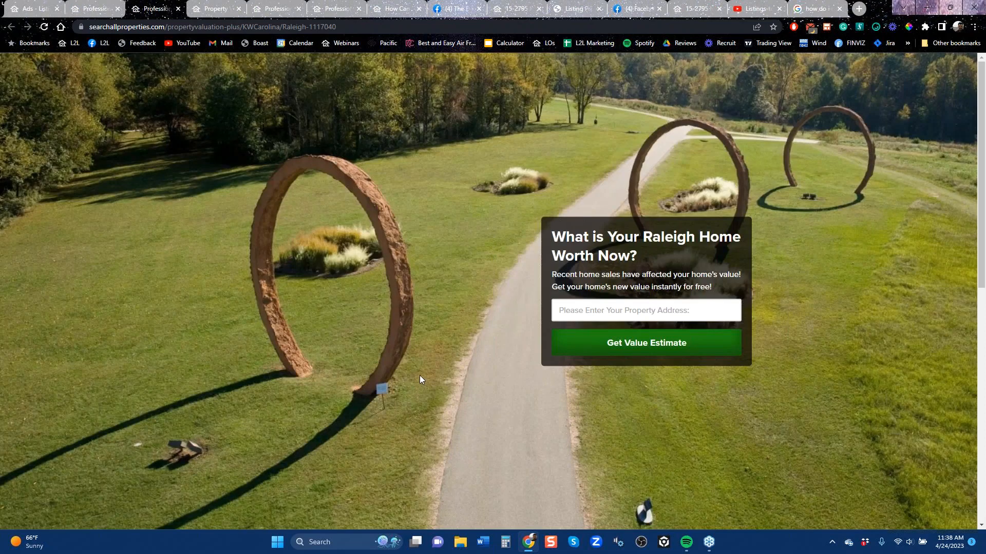
left_click(104, 8)
left_click(41, 9)
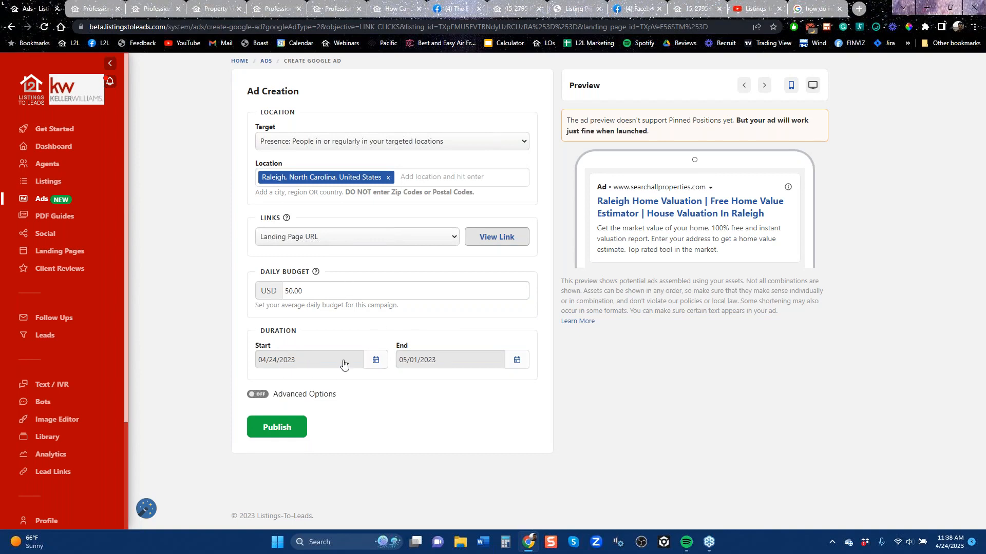
Check the Google ad's end date calendar and its daily budget field
left_click(519, 361)
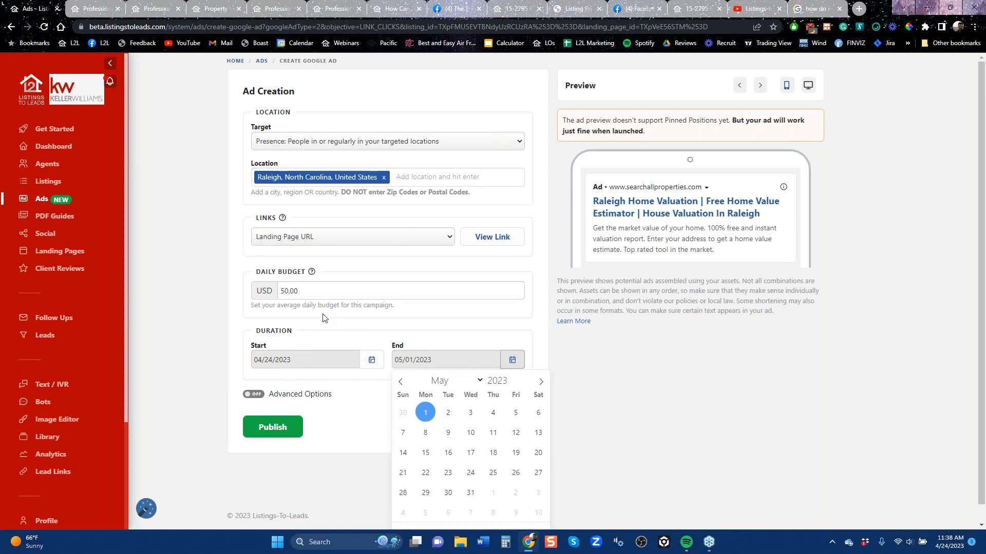
left_click(318, 289)
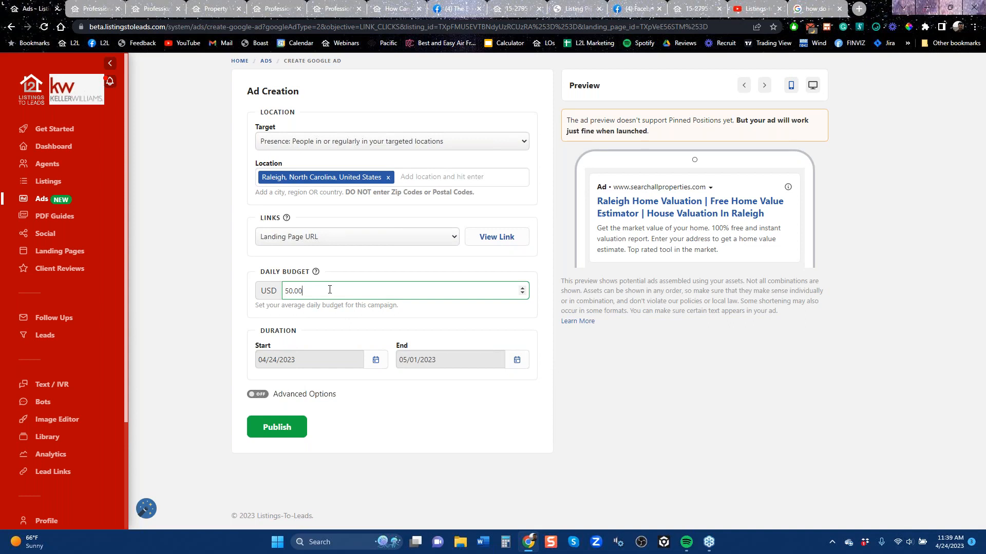
Turn on Advanced Options to examine the ad's keywords, audience segments and headlines, and turn it back off
left_click(262, 395)
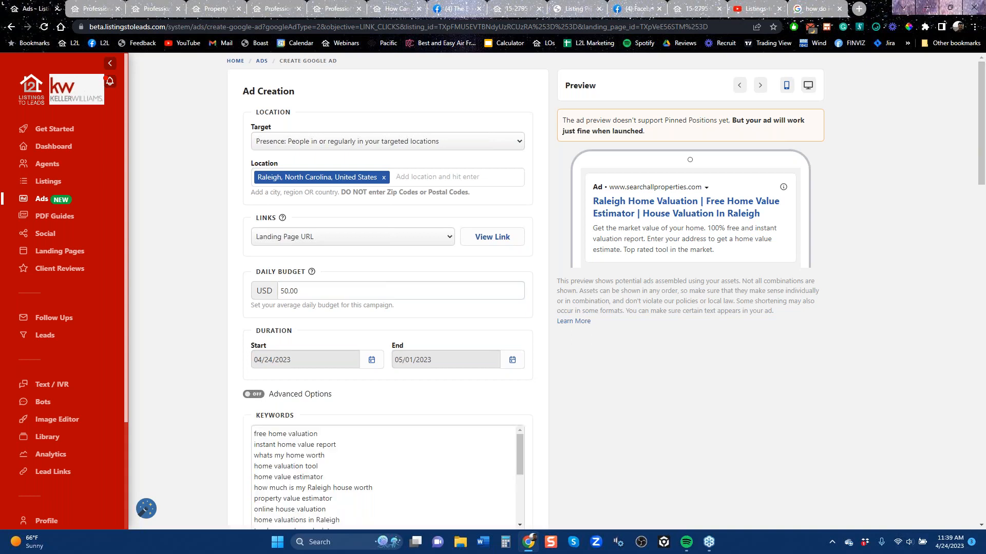
scroll(698, 411, "down", 5)
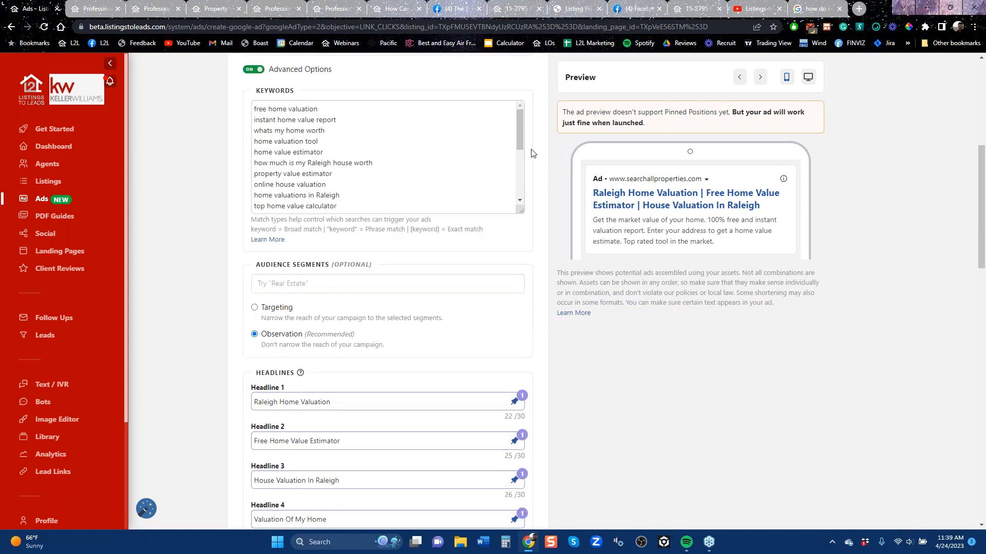
mouse_move(519, 150)
left_mouse_down()
mouse_move(519, 201)
mouse_move(521, 135)
left_mouse_up()
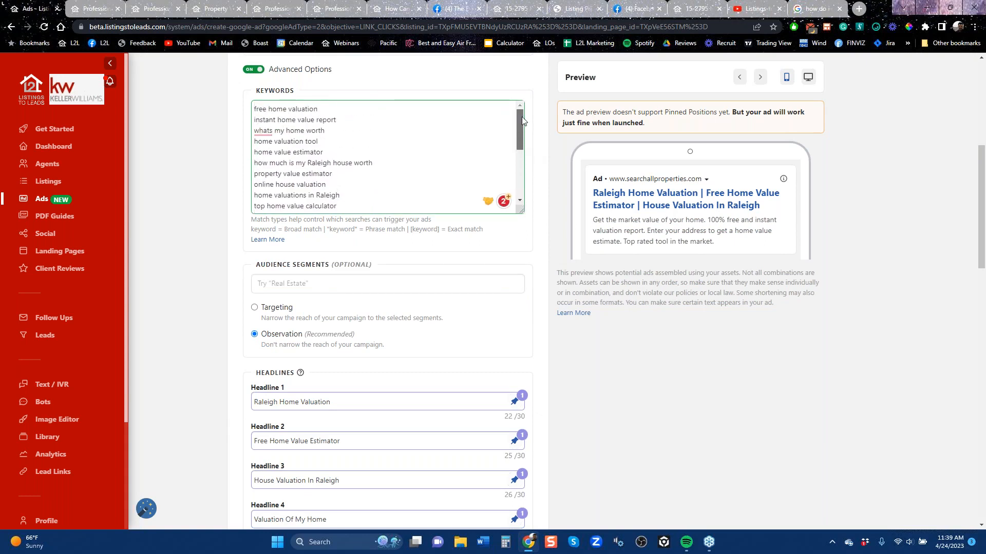
scroll(394, 189, "down", 1)
scroll(394, 189, "down", 3)
scroll(394, 189, "up", 5)
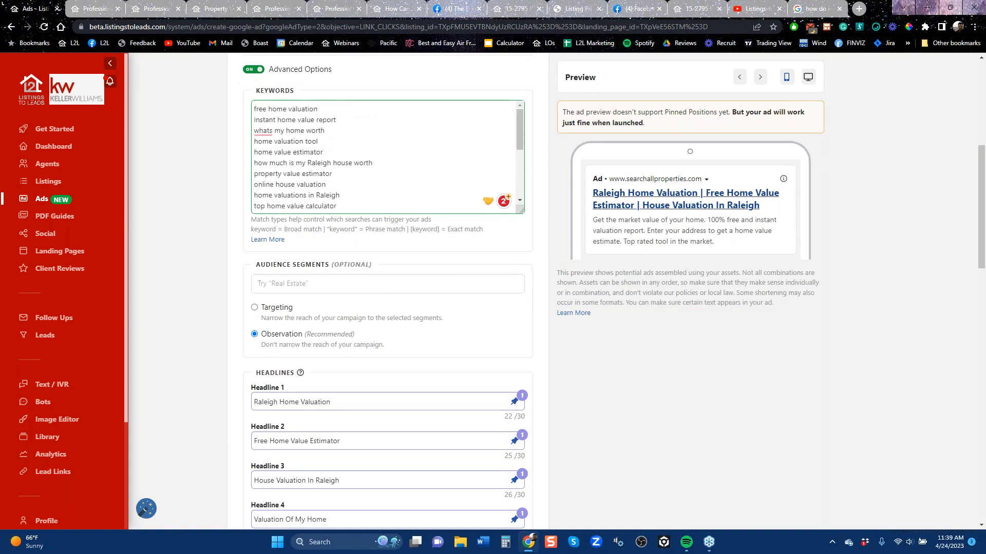
scroll(827, 247, "up", 6)
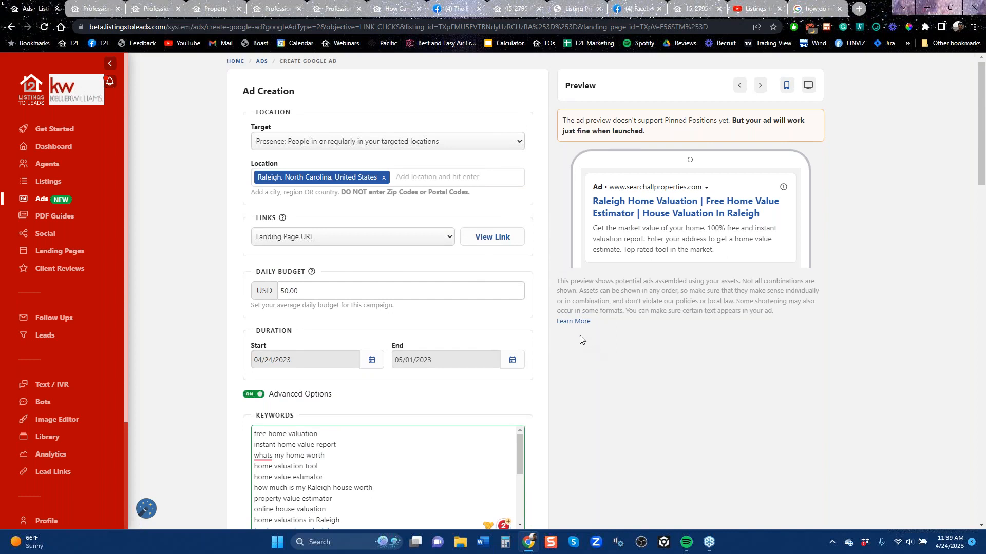
left_click(255, 394)
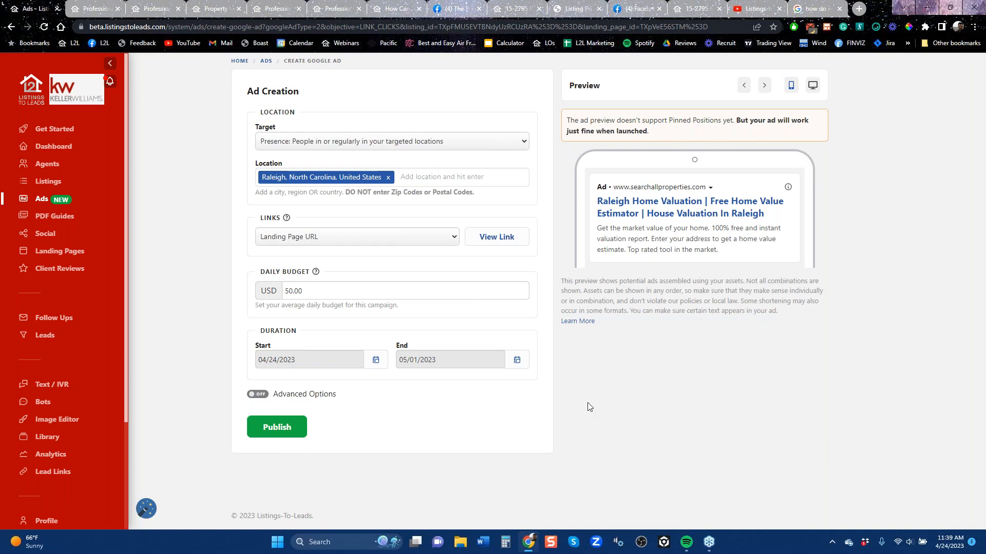
left_click(288, 291)
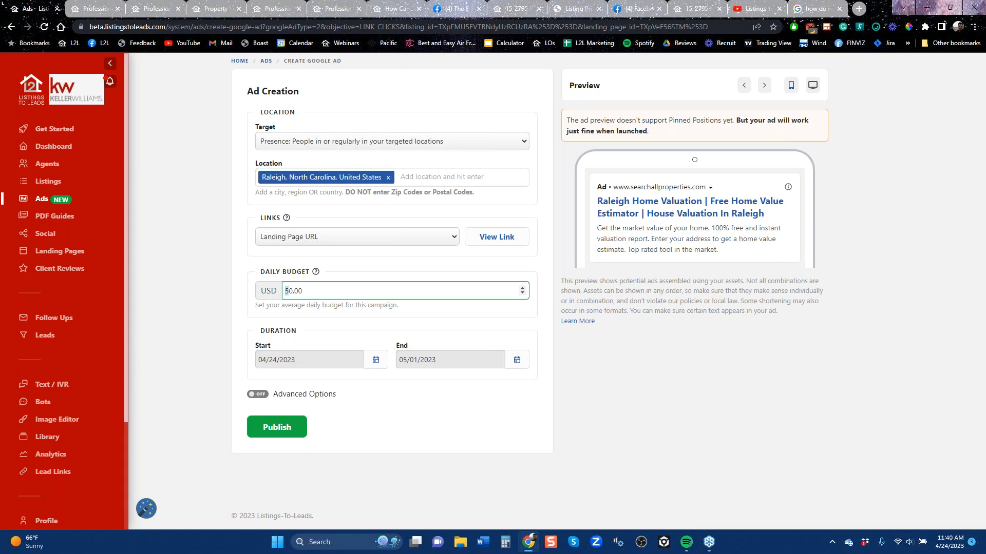
Return to the Ads page and start a Google PDF guide ad for the seller guide 5 Dangers Of Overpricing
left_click(10, 27)
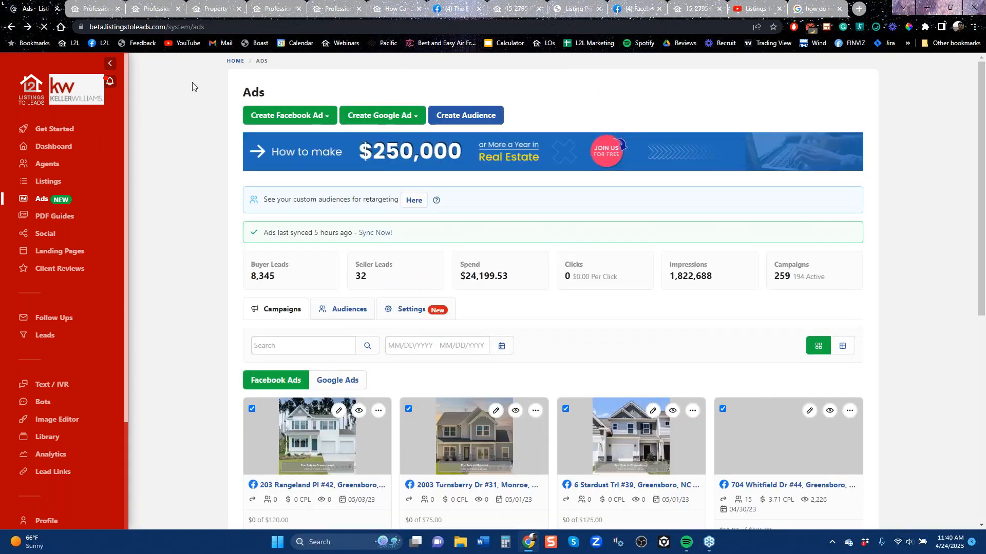
left_click(382, 116)
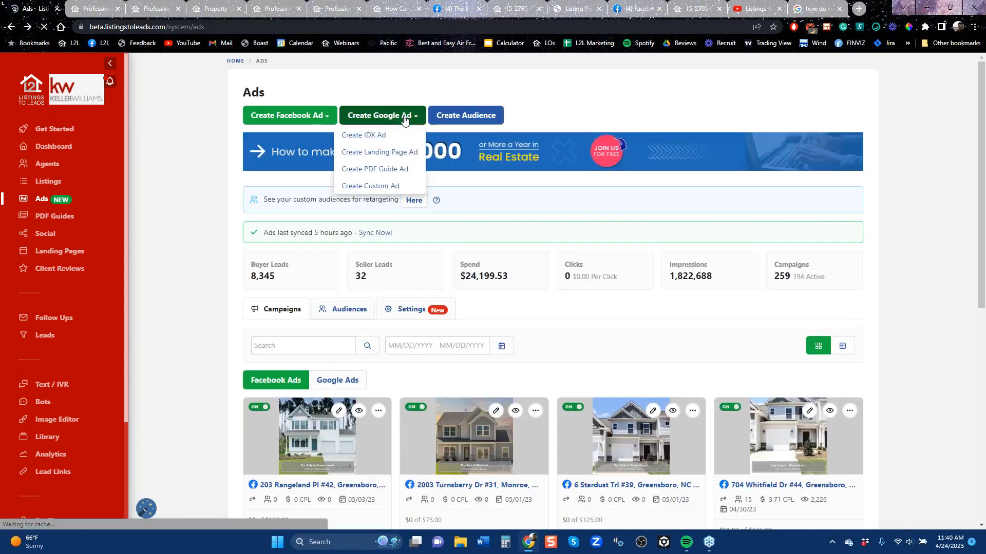
left_click(388, 168)
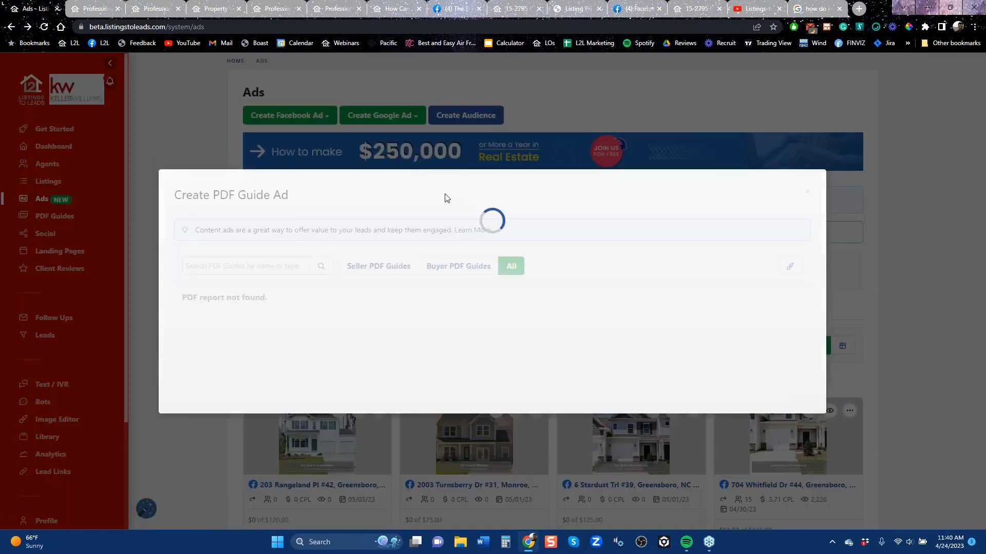
left_click(377, 165)
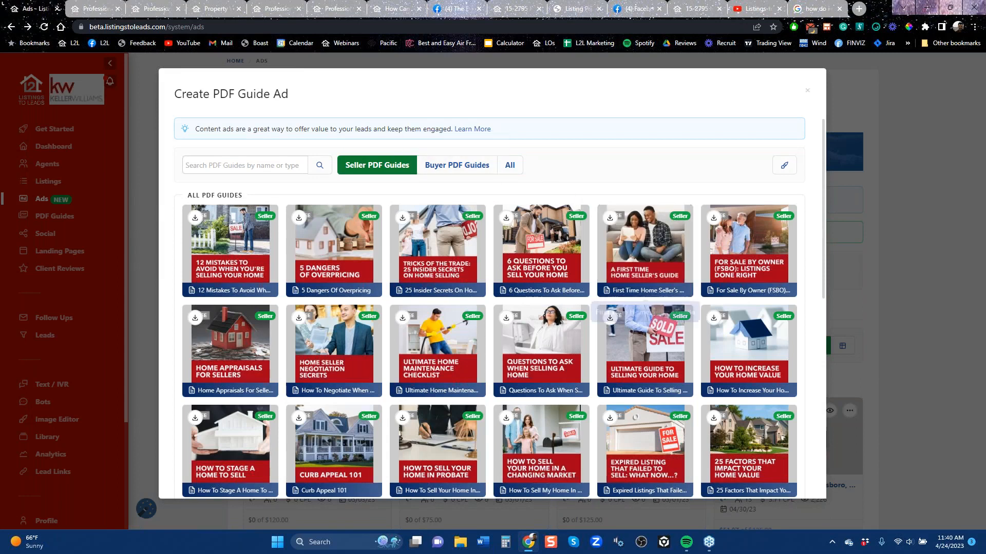
mouse_move(346, 260)
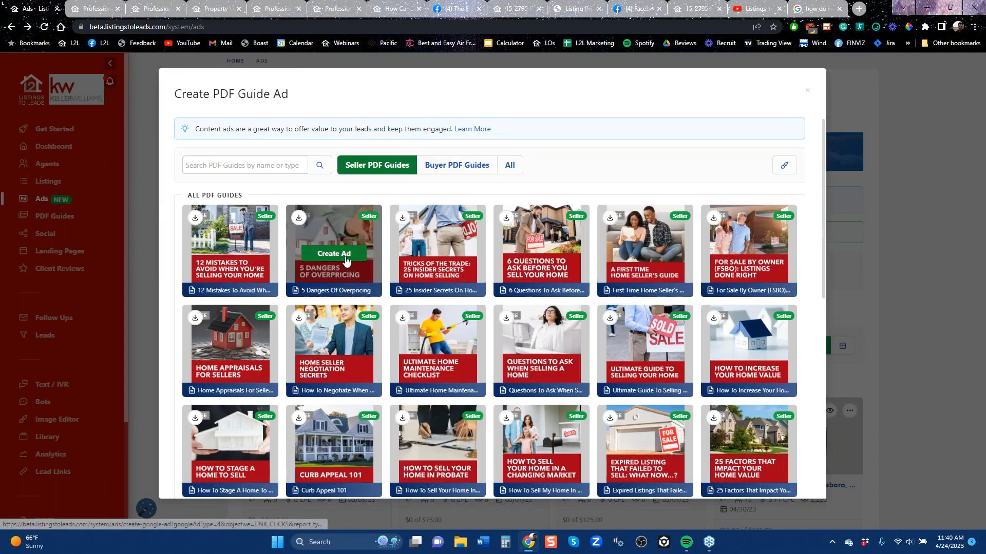
left_click(335, 255)
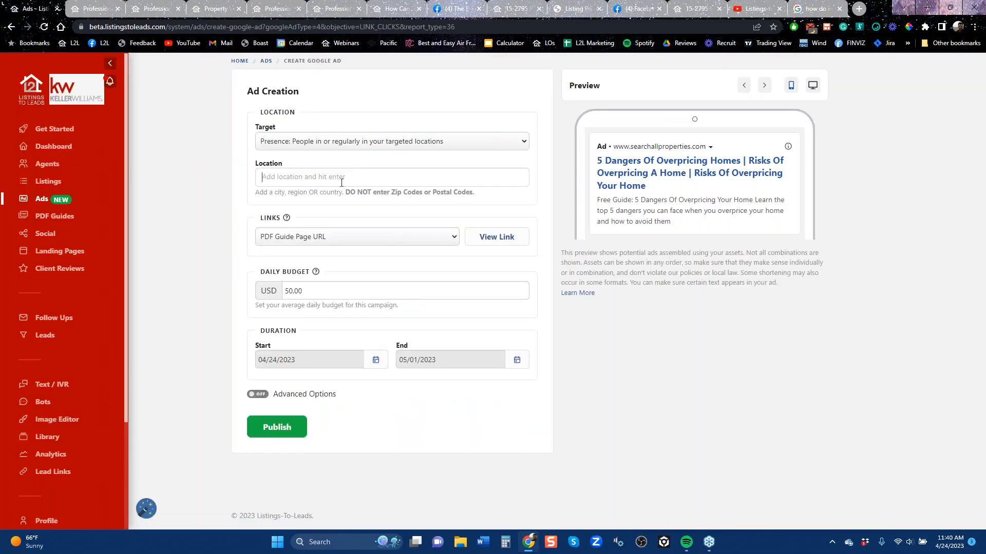
Set the guide ad's location to Boise, Idaho, United States and view its linked guide page
type("boise")
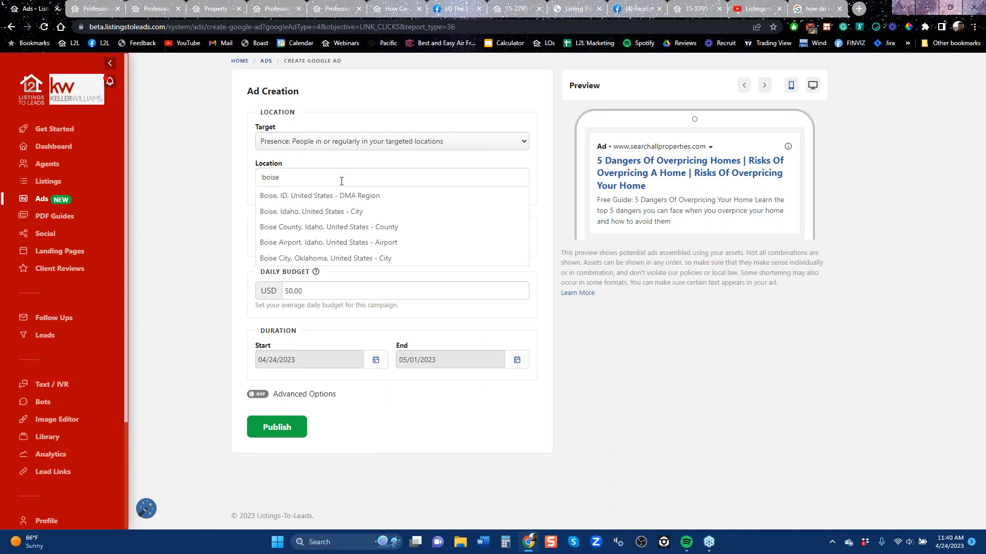
double_click(337, 213)
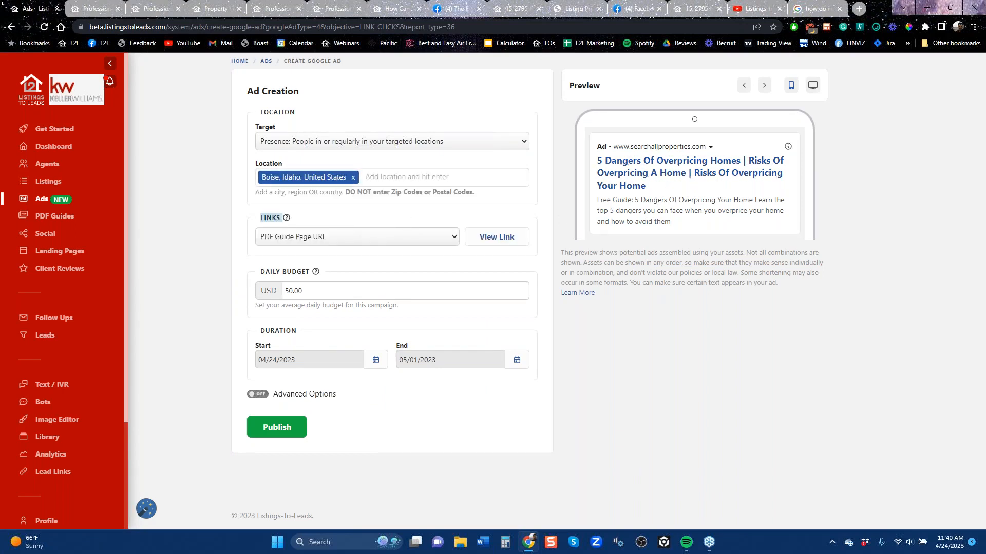
left_click(506, 241)
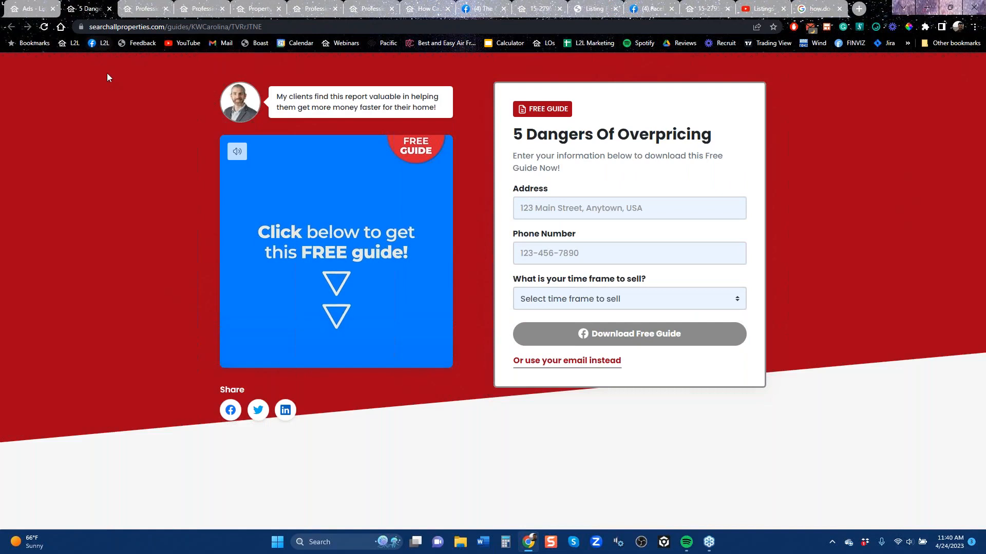
left_click(33, 9)
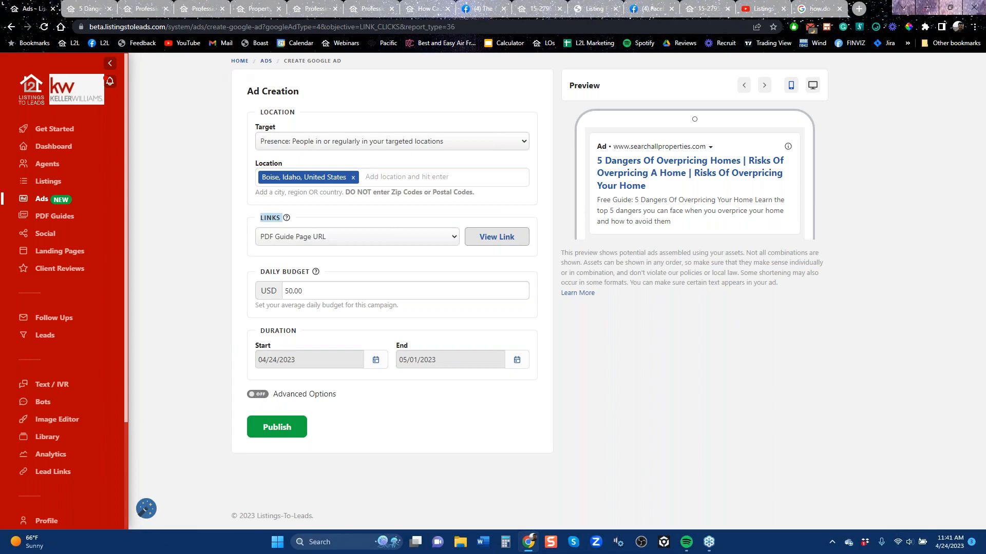
View the Listings-to-Leads YouTube videos page and close the Diamond Head home value and foreclosure guide pages
left_click(753, 8)
mouse_move(773, 299)
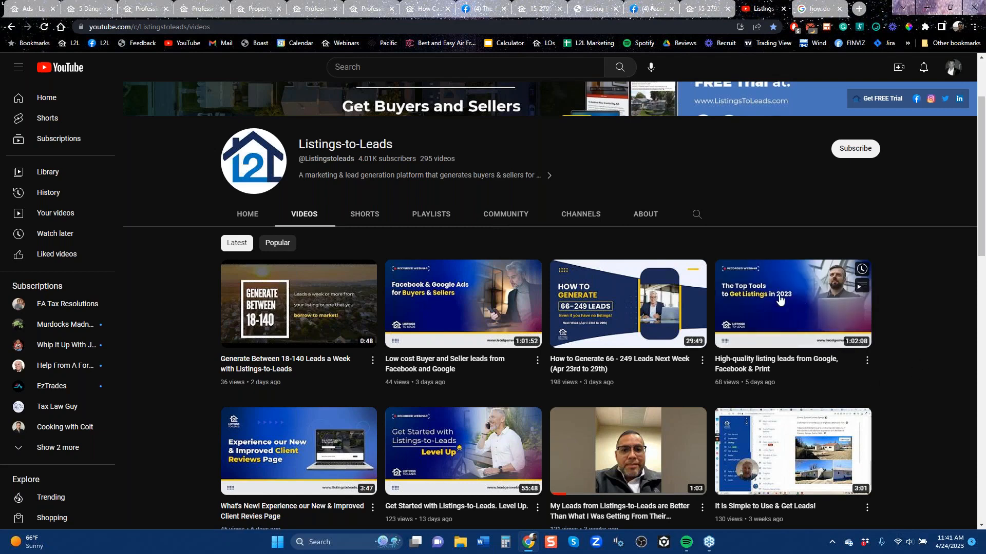
left_click(320, 11)
left_click(365, 9)
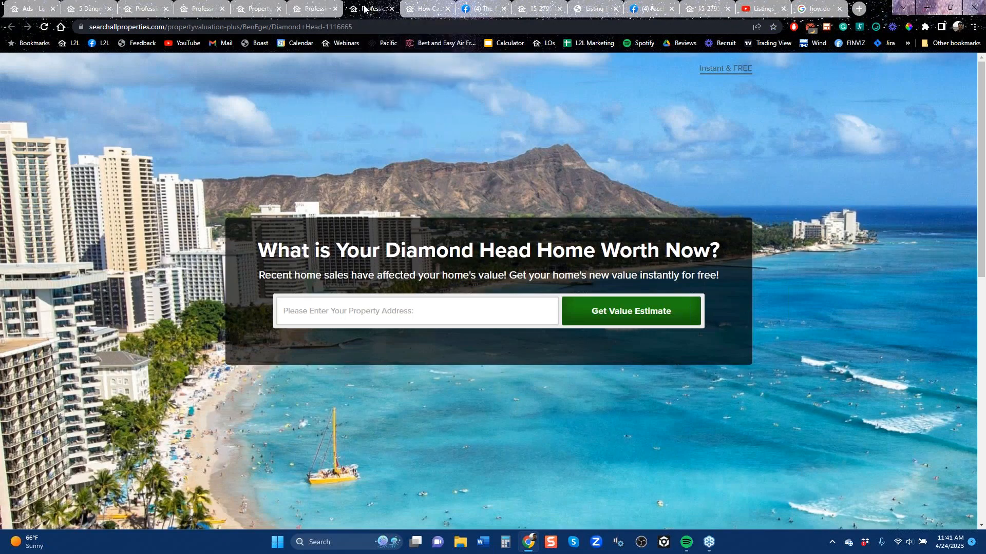
left_click(392, 10)
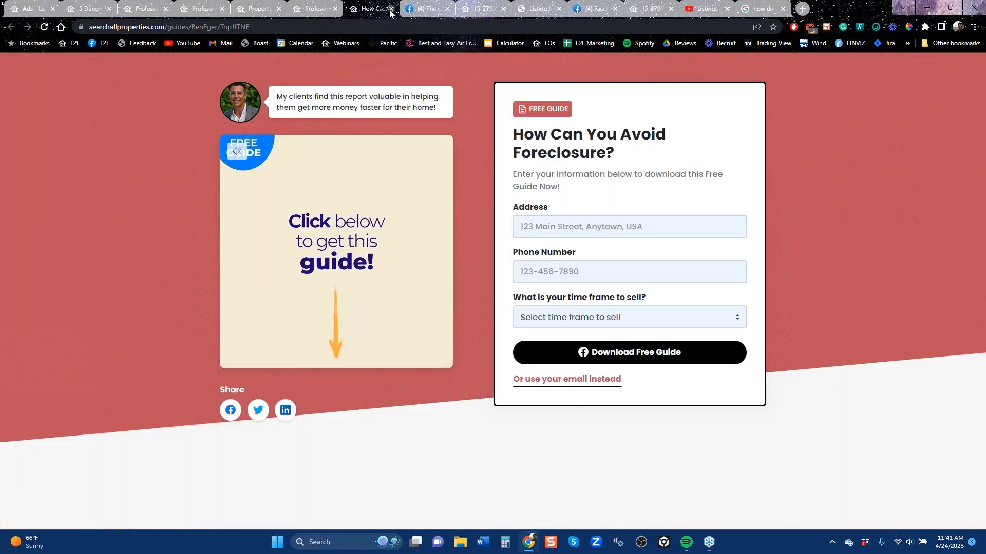
left_click(391, 9)
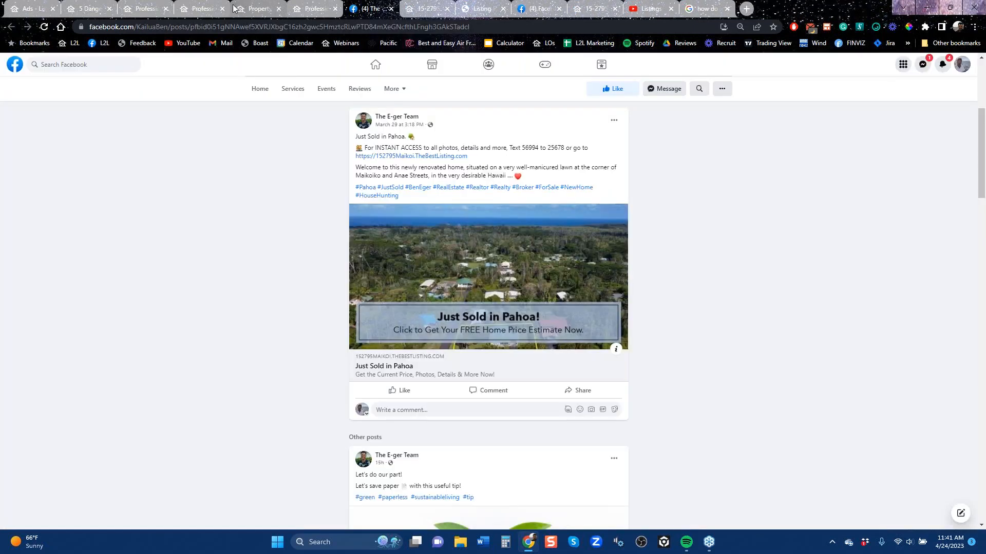
View the Raleigh home value page and close the two property landing pages that follow it
left_click(206, 14)
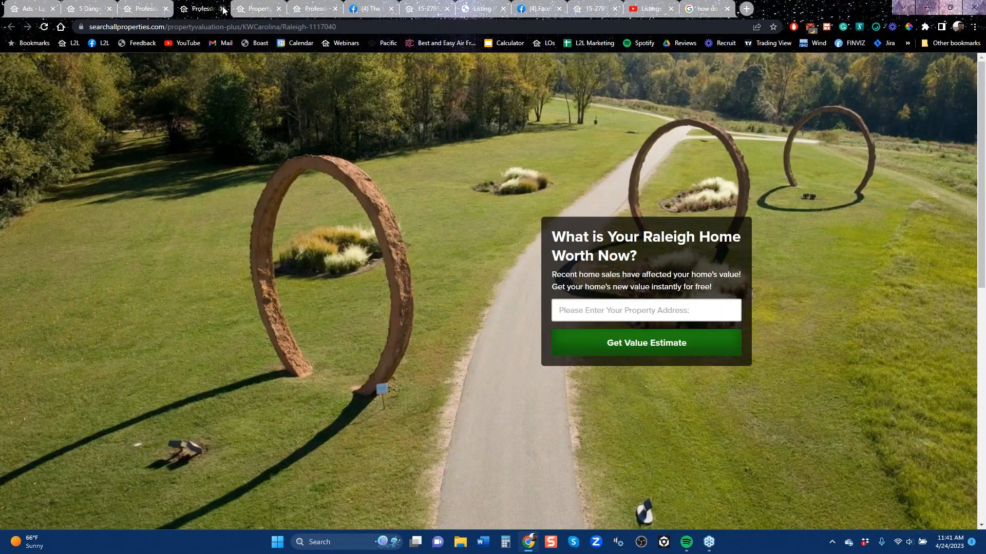
left_click(254, 9)
left_click(280, 9)
left_click(279, 10)
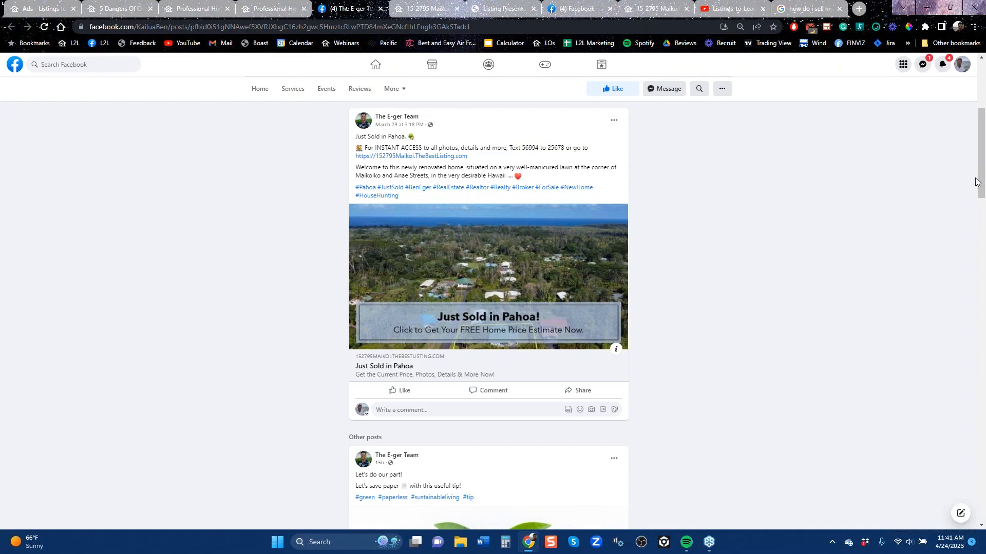
Revisit the Google results for "how do i sell my sell my home" and open the Follow Ups campaigns in Listings-to-Leads
left_click(809, 12)
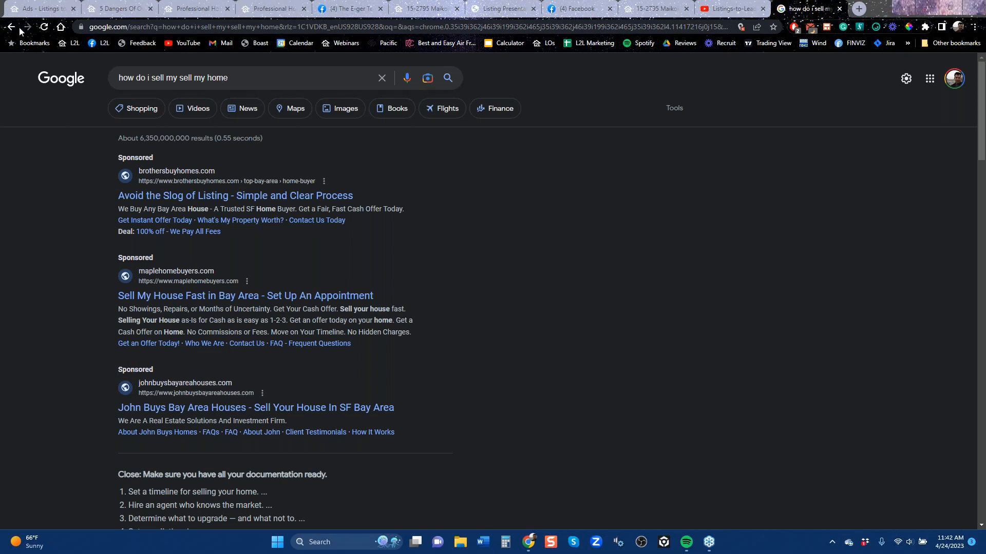
left_click(46, 8)
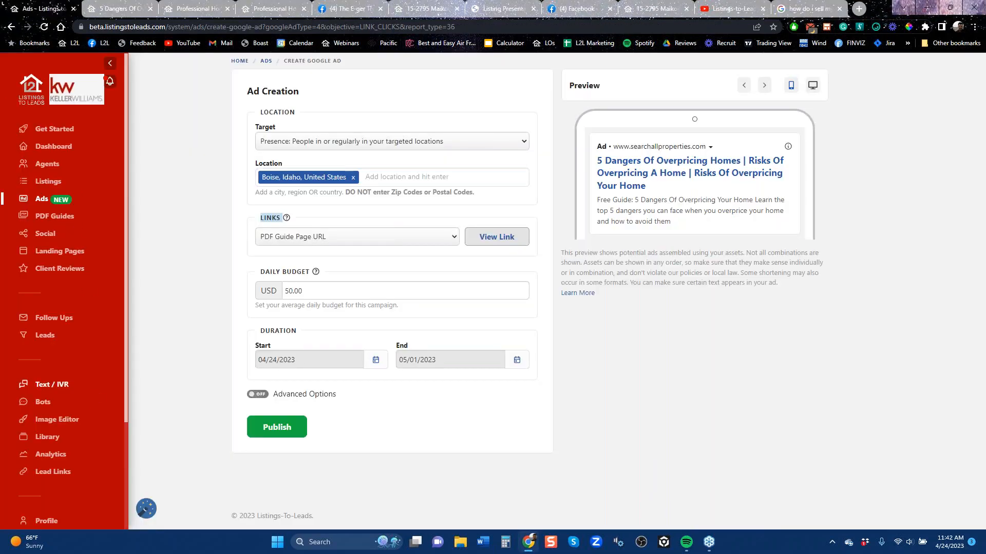
left_click(54, 319)
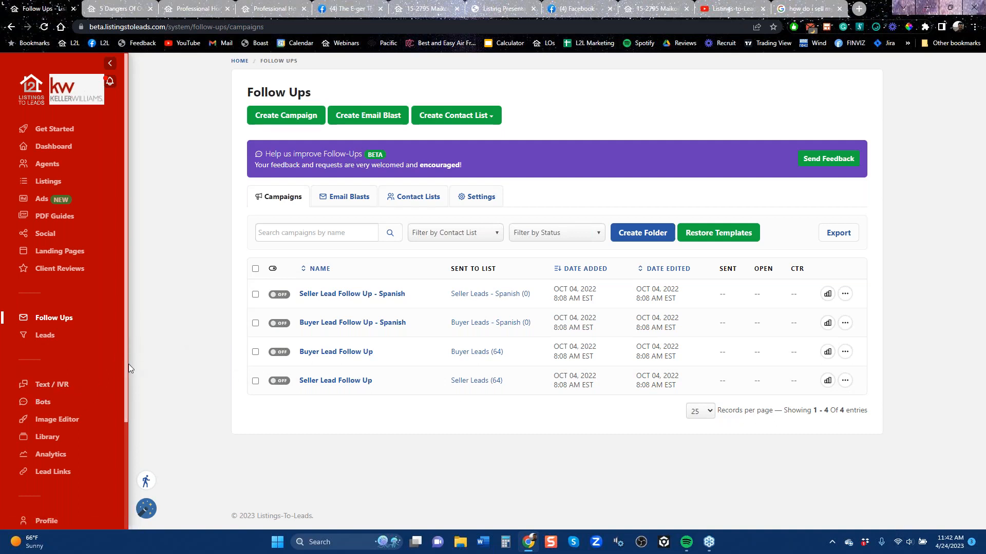
left_click_drag(128, 389, 131, 267)
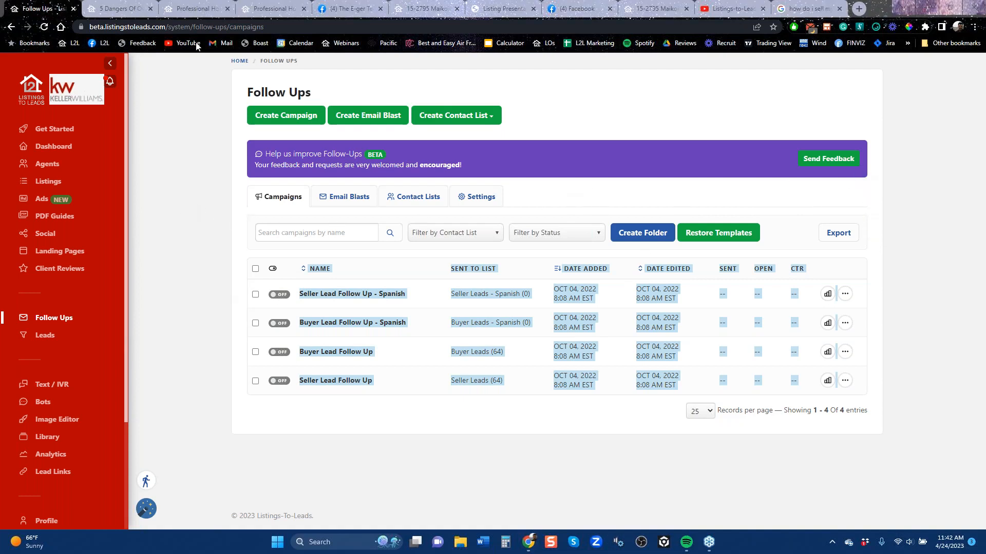
Close the duplicate Raleigh home valuation page, the Listing Presentation page and the Facebook home page
left_click(194, 9)
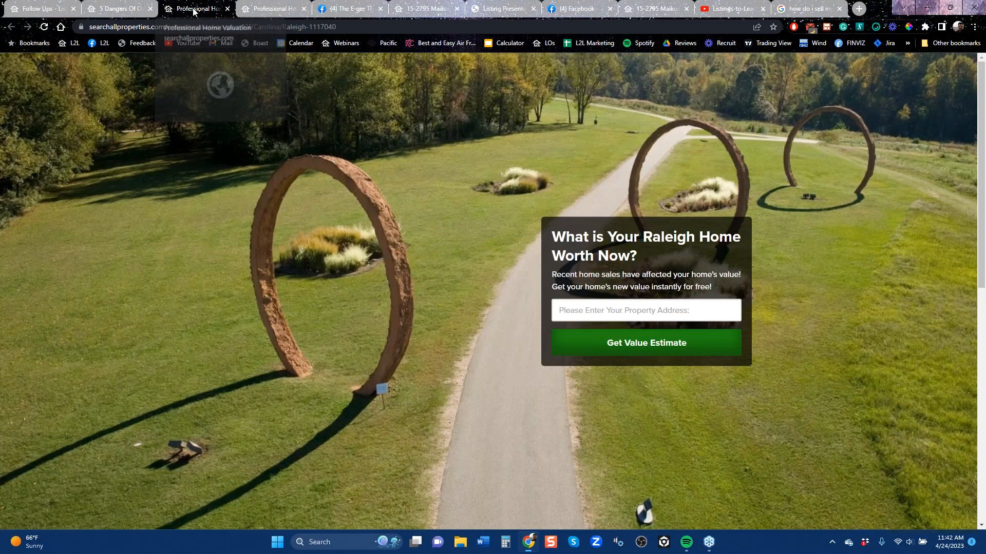
left_click(228, 9)
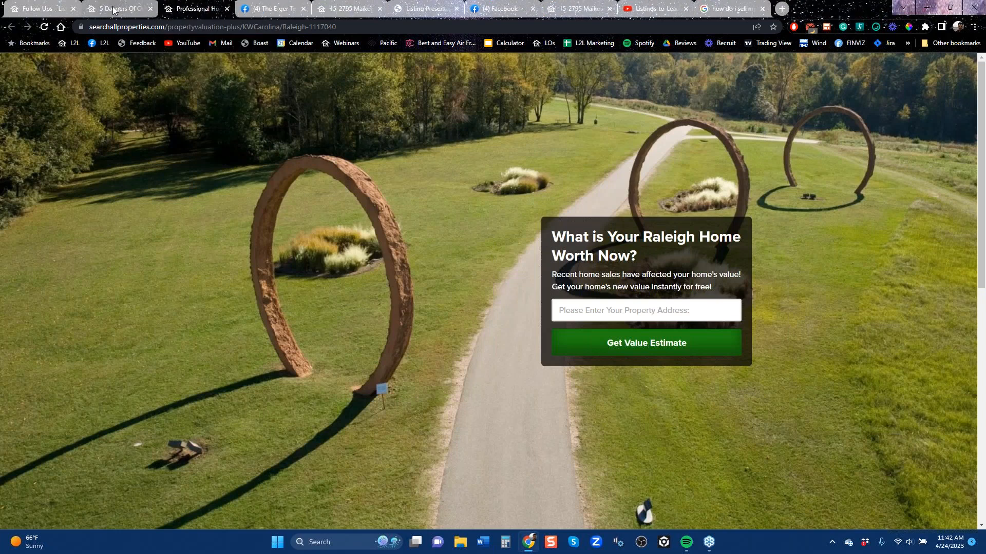
left_click(132, 9)
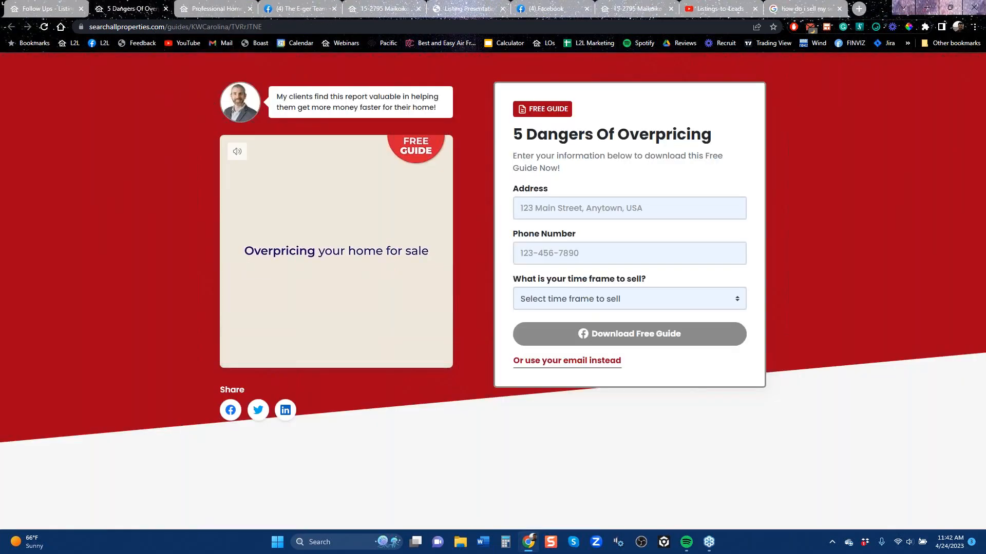
left_click(302, 8)
left_click(384, 10)
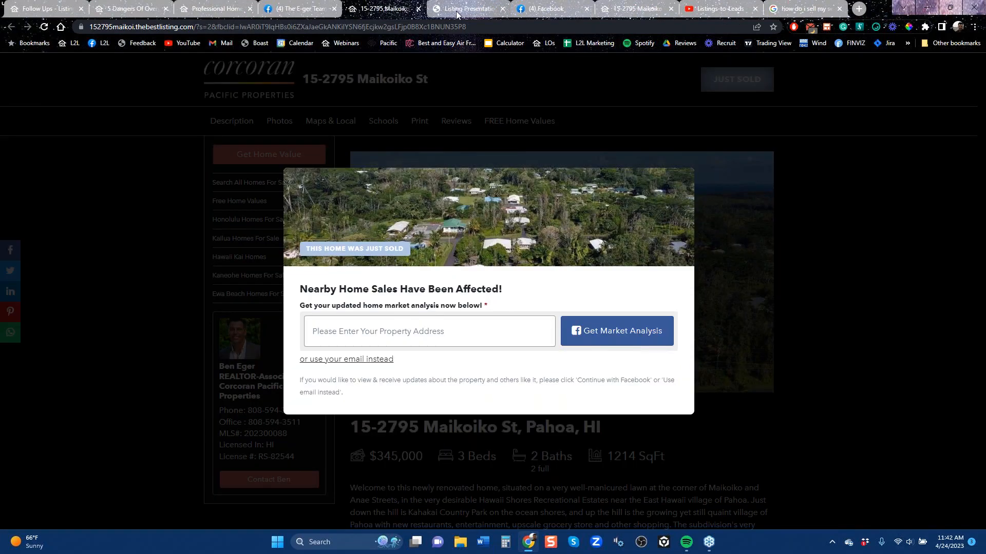
left_click(461, 10)
left_click(503, 8)
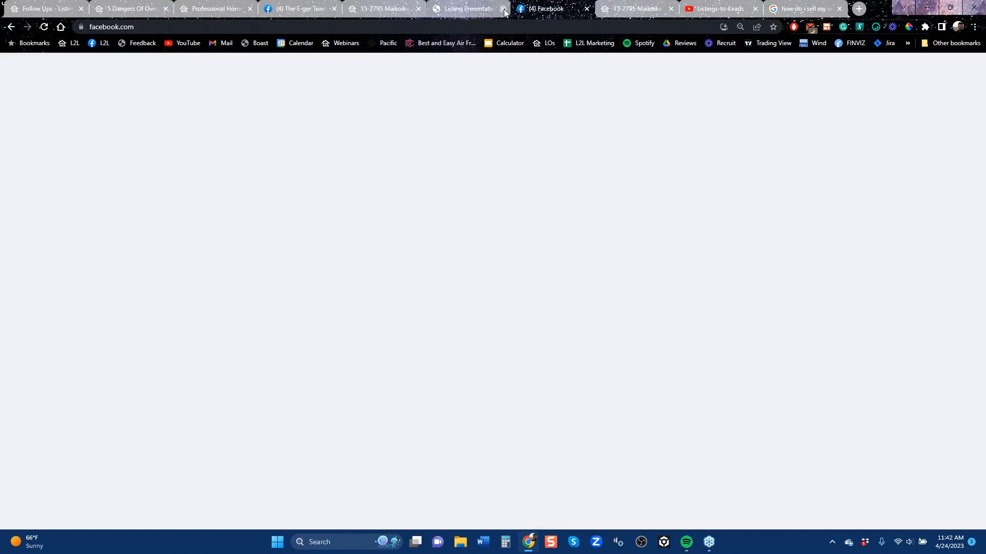
left_click(502, 9)
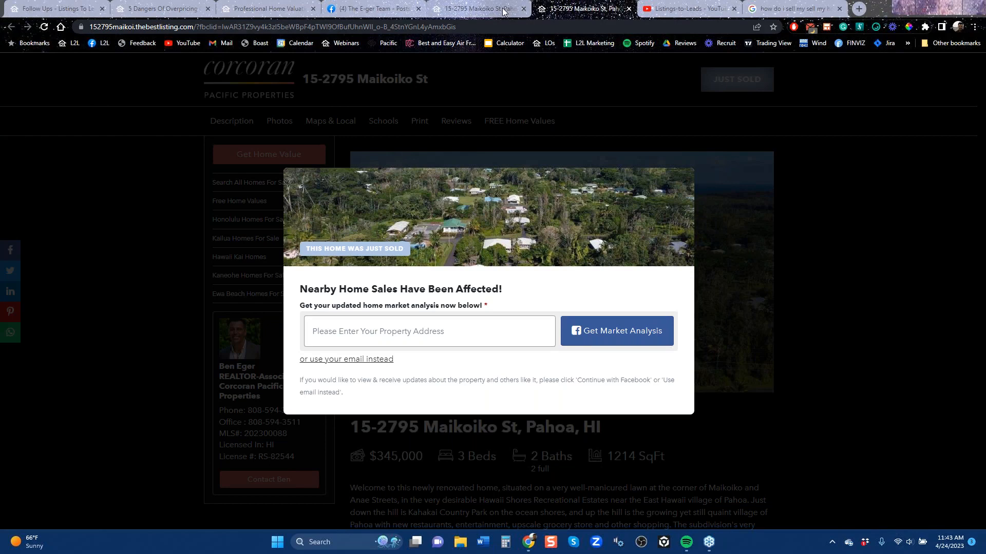
Reload the just-sold Pahoa listing page, look over its property details and open its Free Home Values page
left_click(44, 26)
scroll(468, 357, "down", 5)
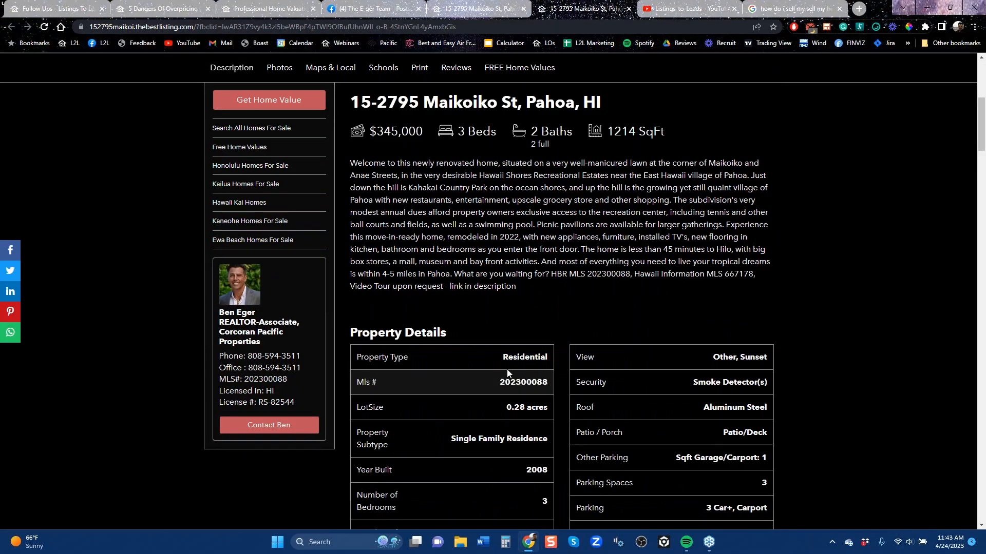
scroll(260, 203, "up", 5)
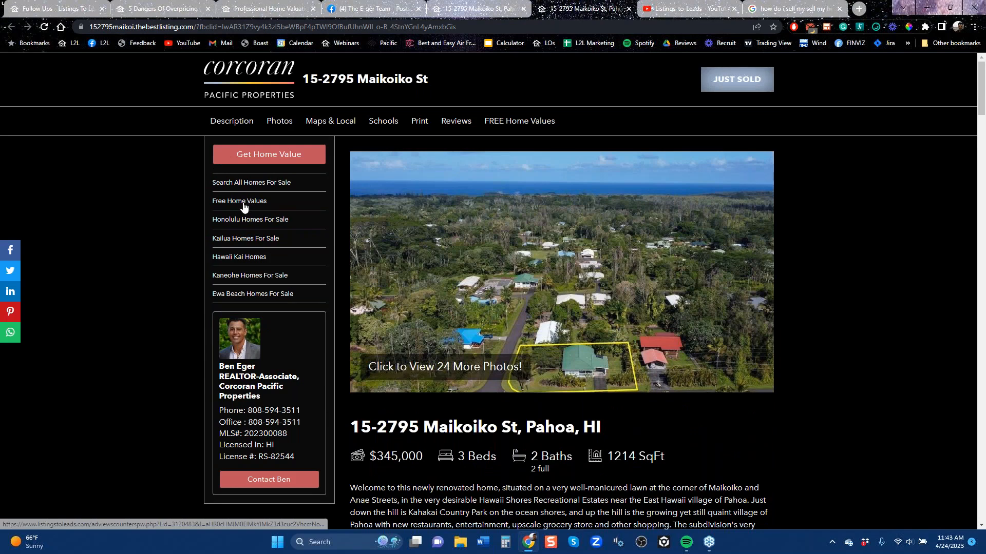
left_click(247, 205)
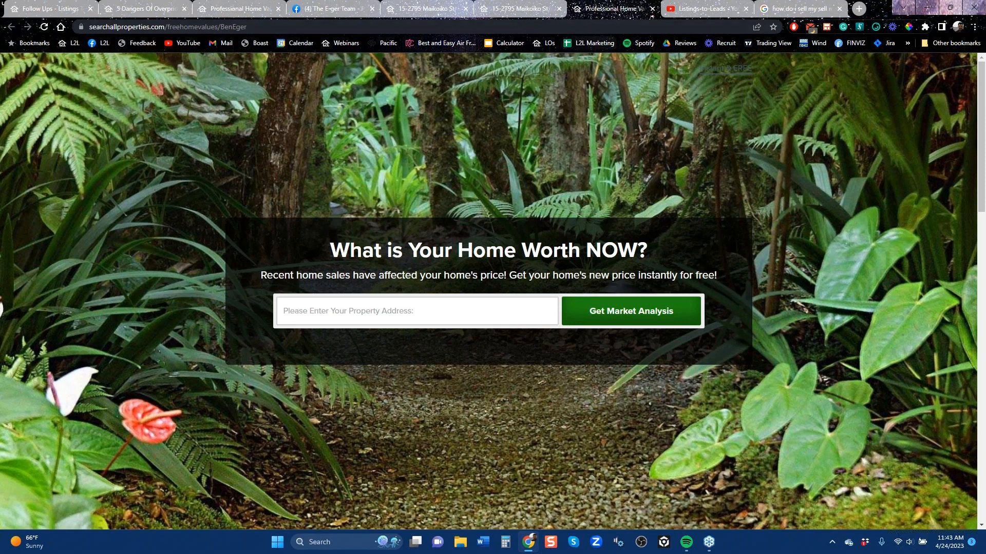
Return to the just-sold Pahoa listing, reload it and examine the embedded home value form and Real Estate Resource Center
left_click(522, 8)
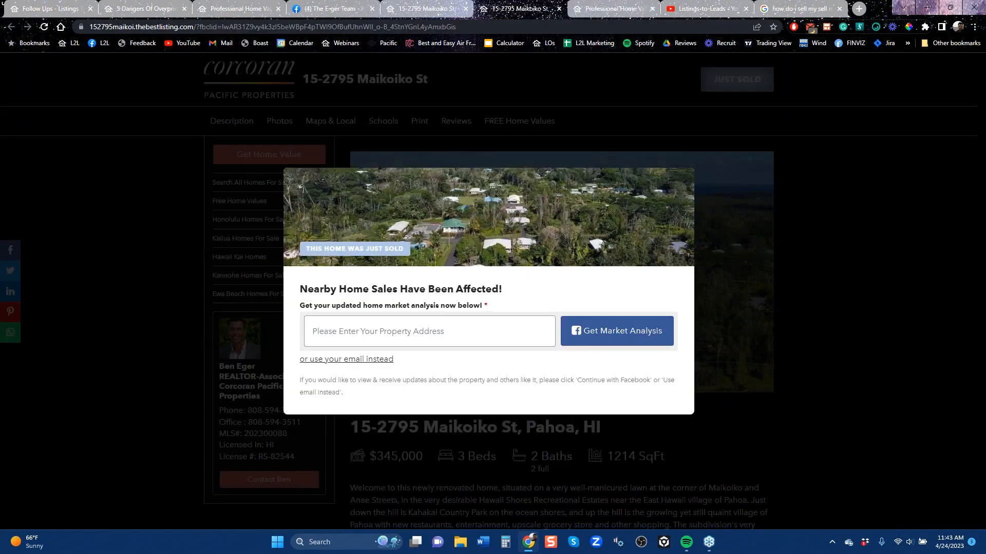
left_click(44, 26)
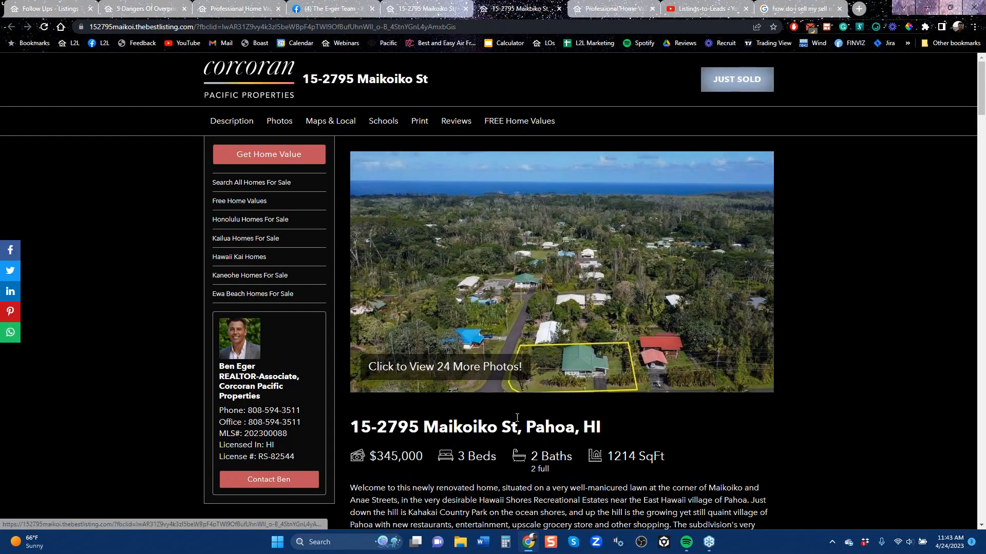
scroll(516, 434, "down", 15)
scroll(516, 434, "down", 12)
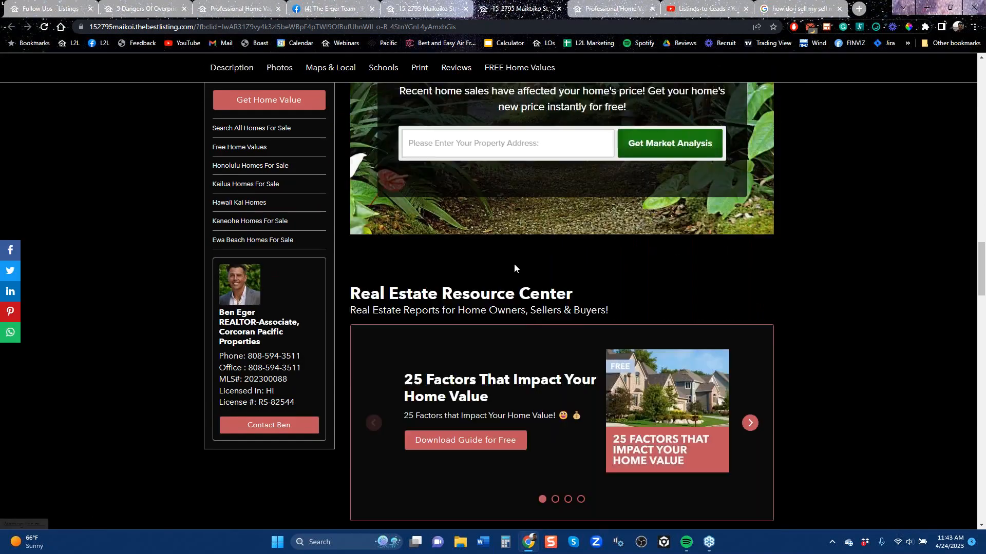
scroll(515, 267, "up", 6)
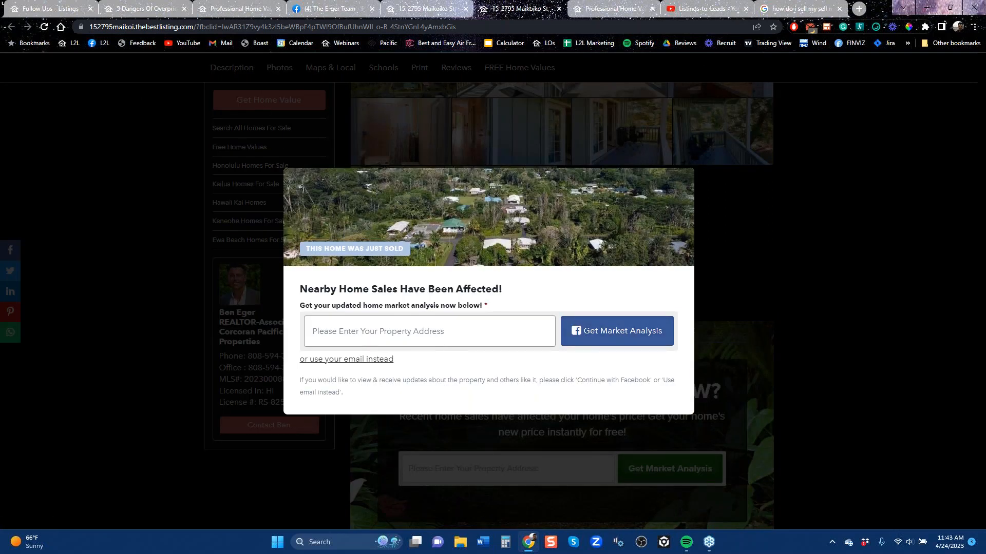
Open the Free Home Values page from the Landing Pages in Listings-to-Leads and copy its web address
left_click(53, 13)
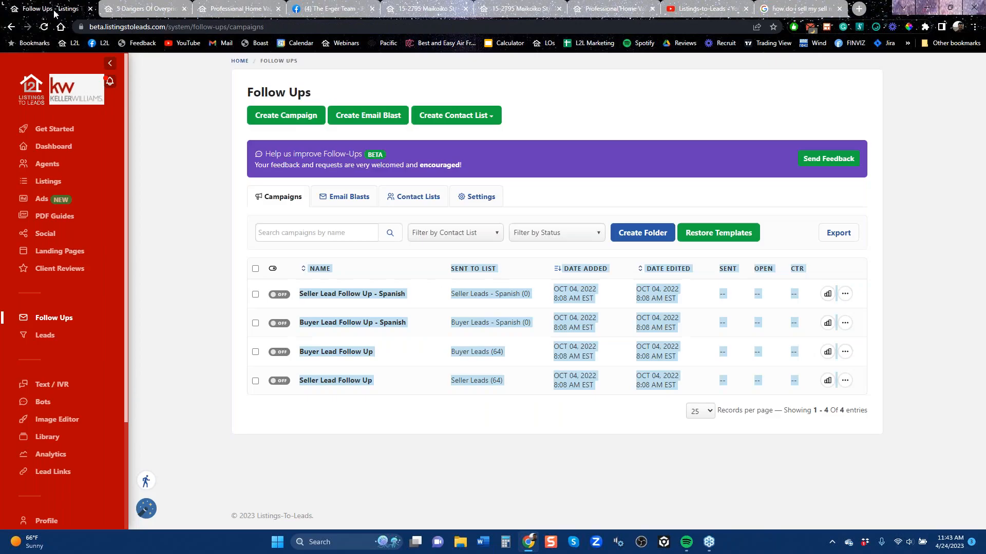
left_click(58, 252)
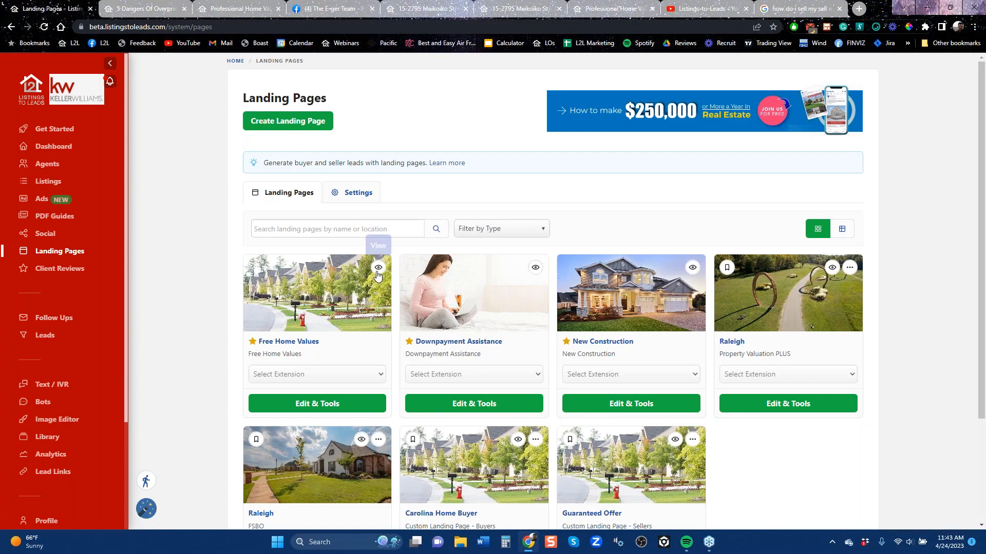
left_click(377, 268)
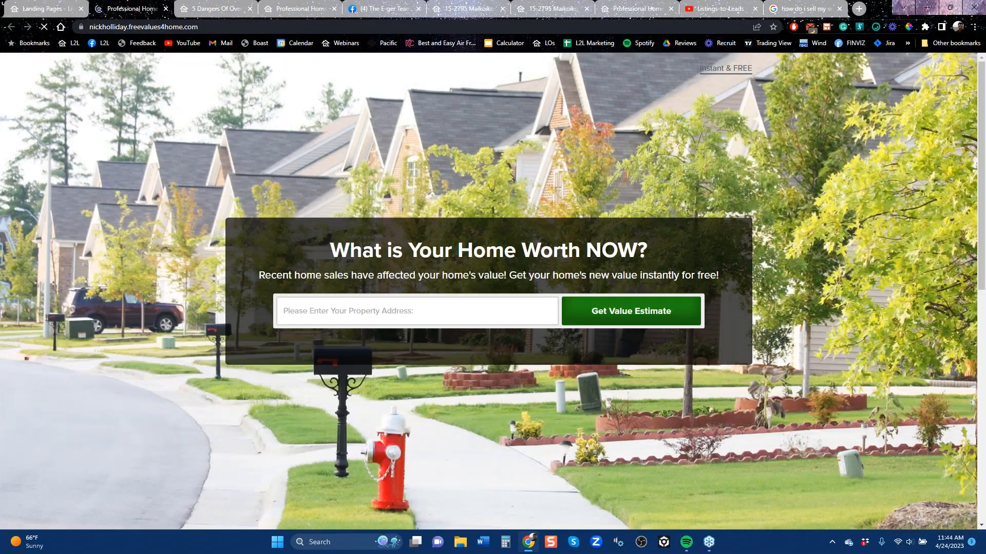
left_click(162, 27)
right_click(162, 28)
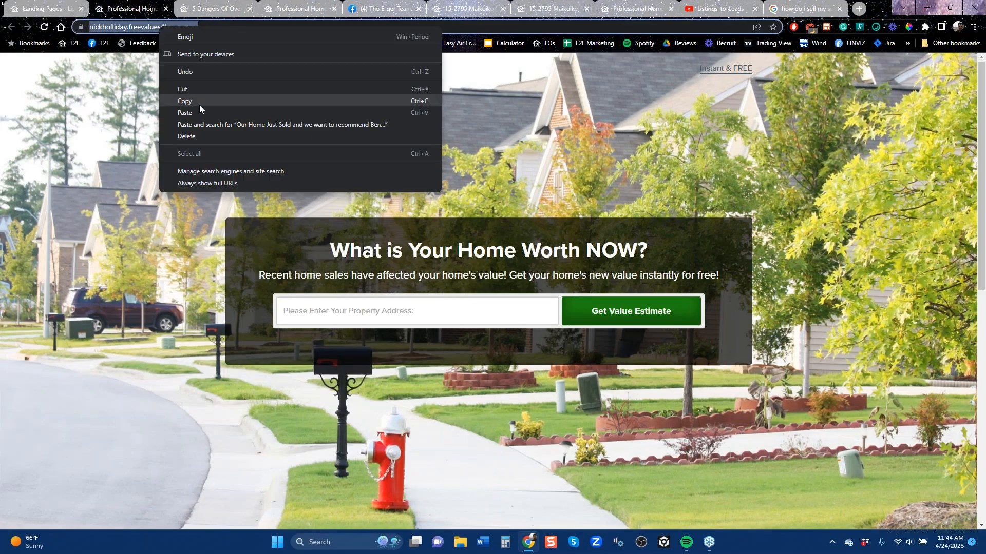
left_click(198, 103)
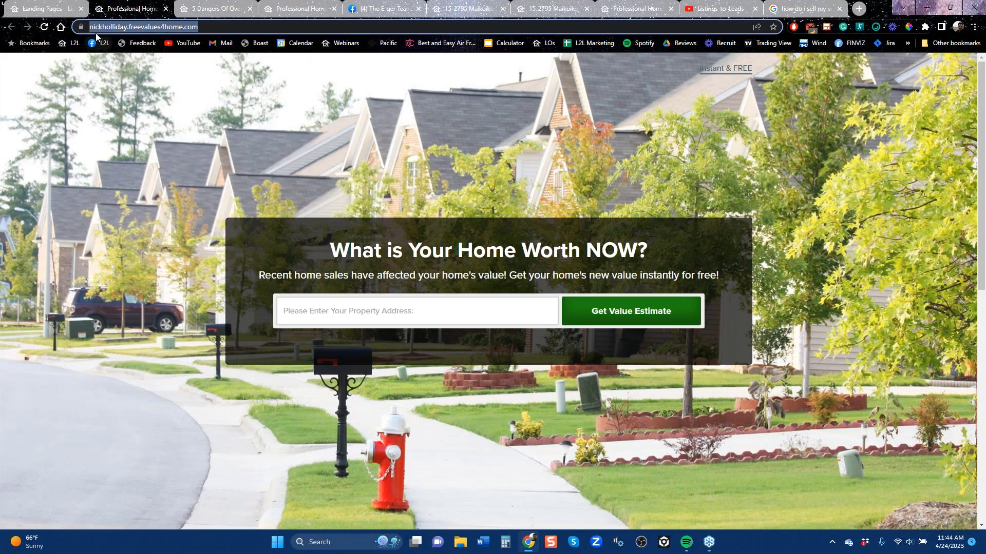
Open the Free Home Values entry in the Listings-to-Leads Lead Links for editing and select its URL
left_click(68, 9)
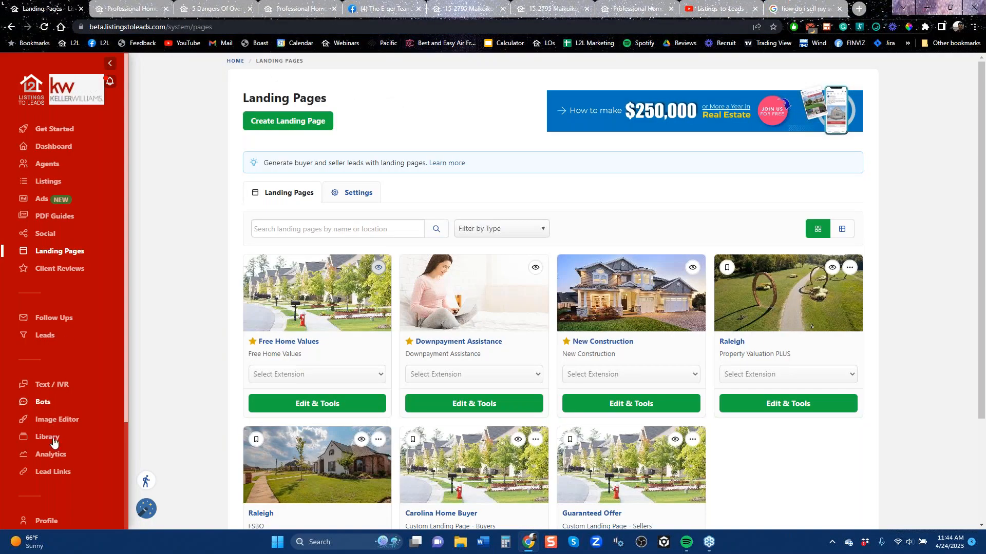
left_click(55, 472)
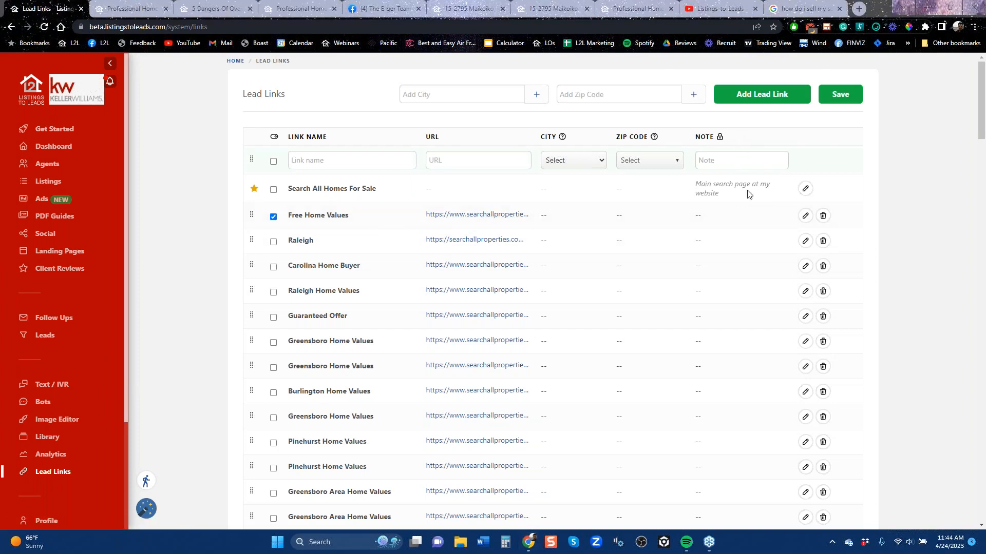
left_click(805, 216)
left_click(805, 217)
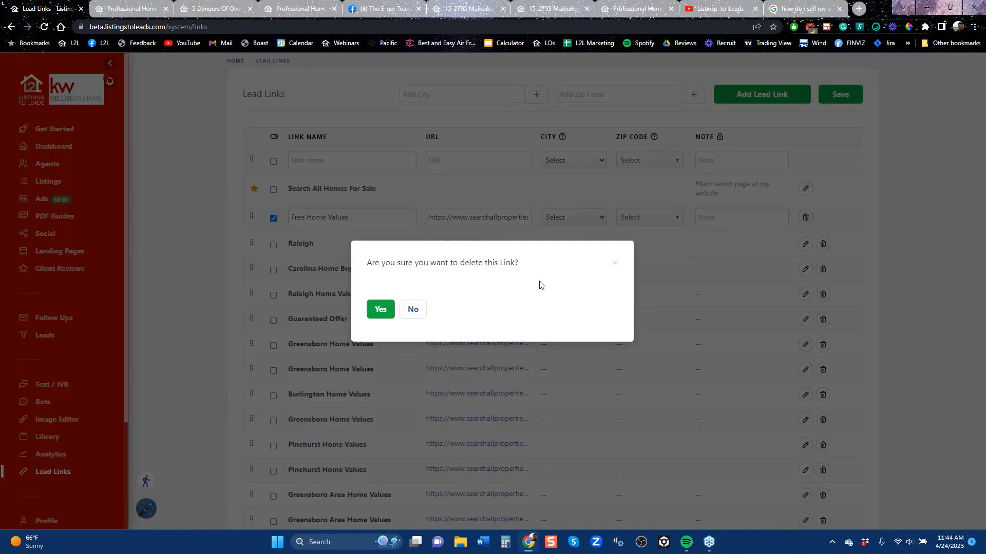
left_click(413, 309)
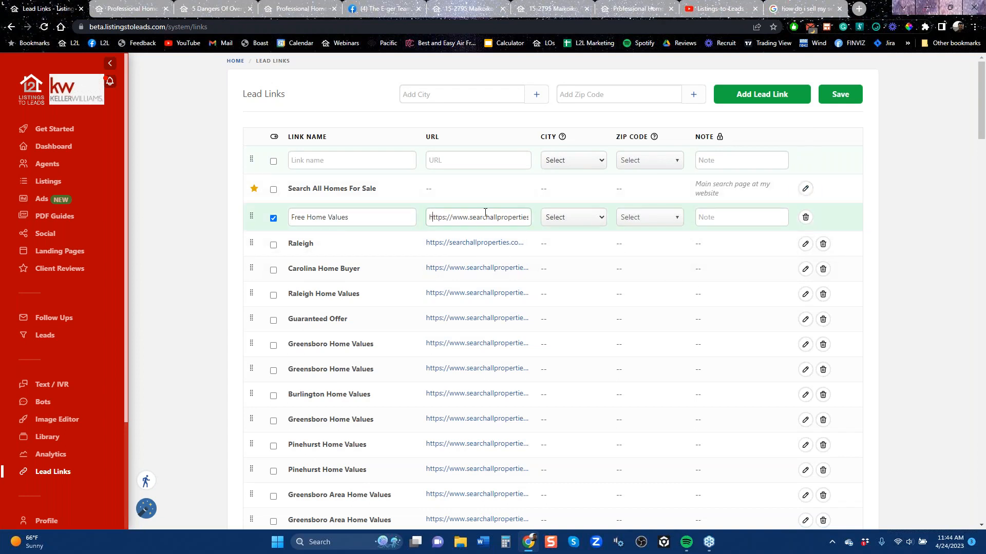
left_click_drag(442, 216, 613, 223)
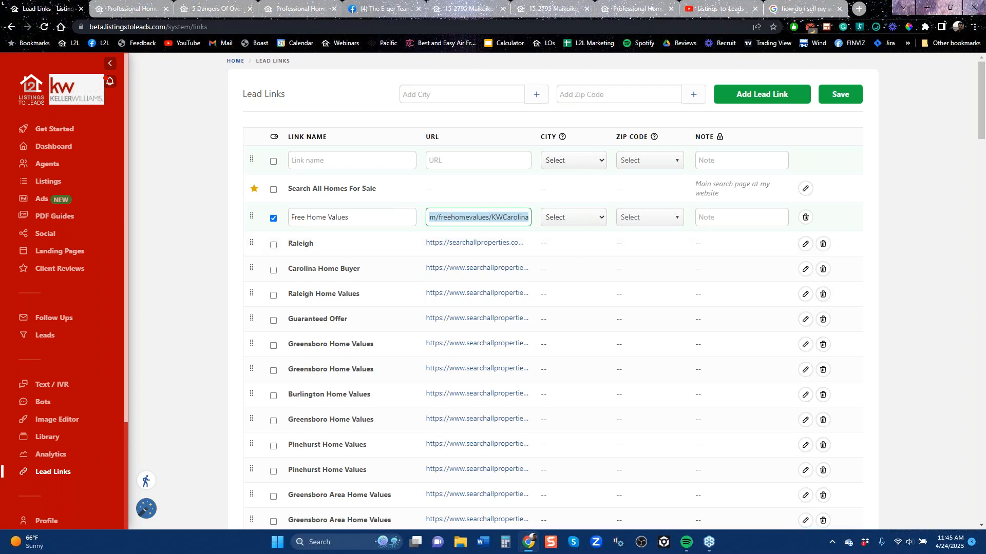
left_click(859, 321)
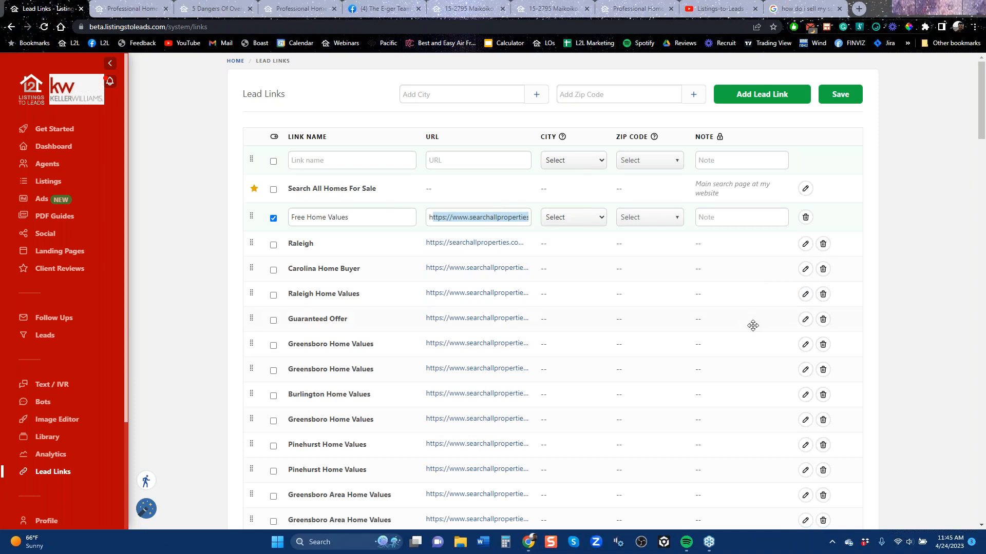
Switch to the Listings-to-Leads YouTube channel and browse its list of videos
left_click(721, 8)
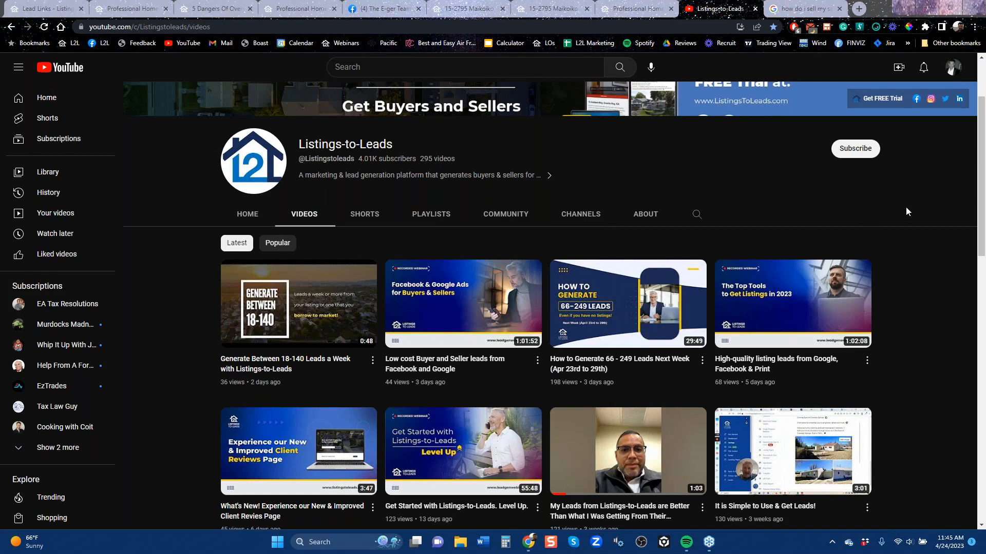
scroll(784, 346, "down", 3)
scroll(784, 346, "down", 3)
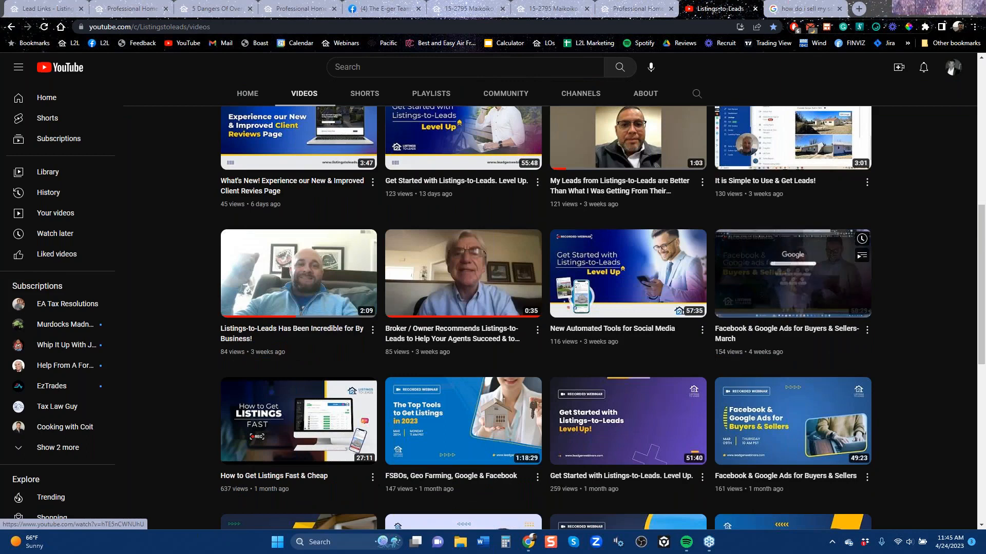